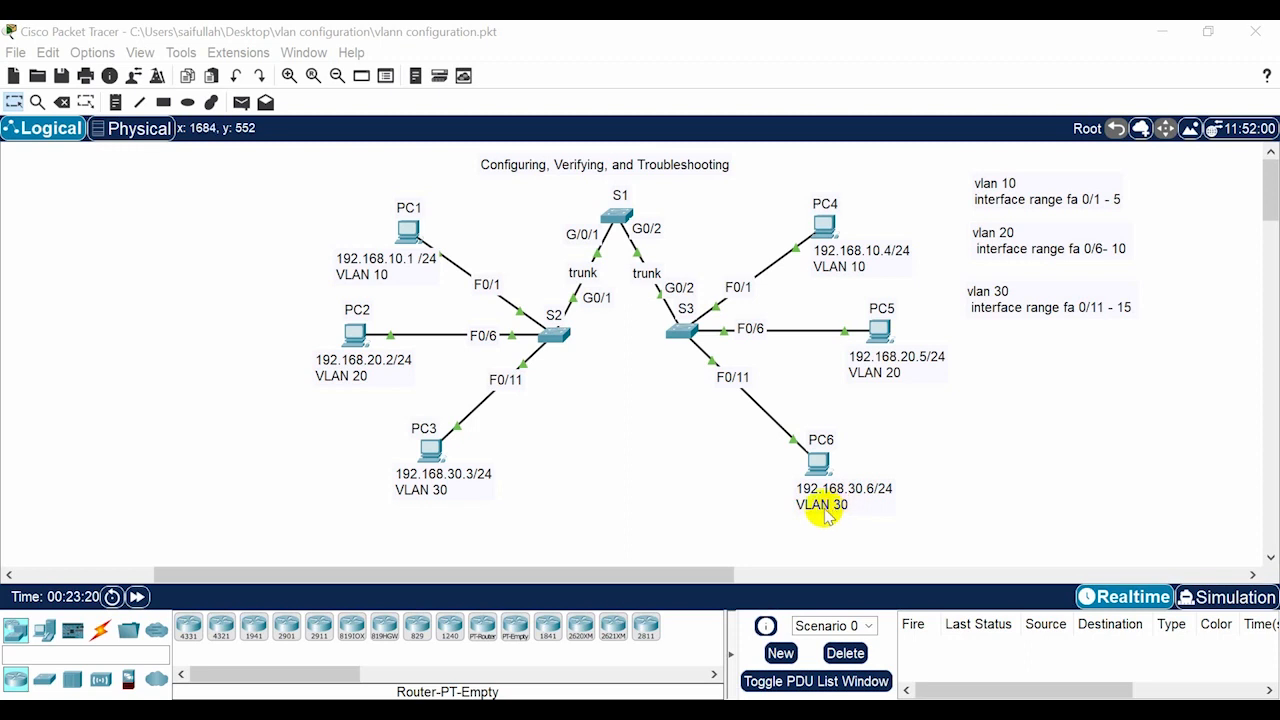
Step: Show the brief VLAN table in the command line of switch S2
left_click_drag(635, 578, 514, 565)
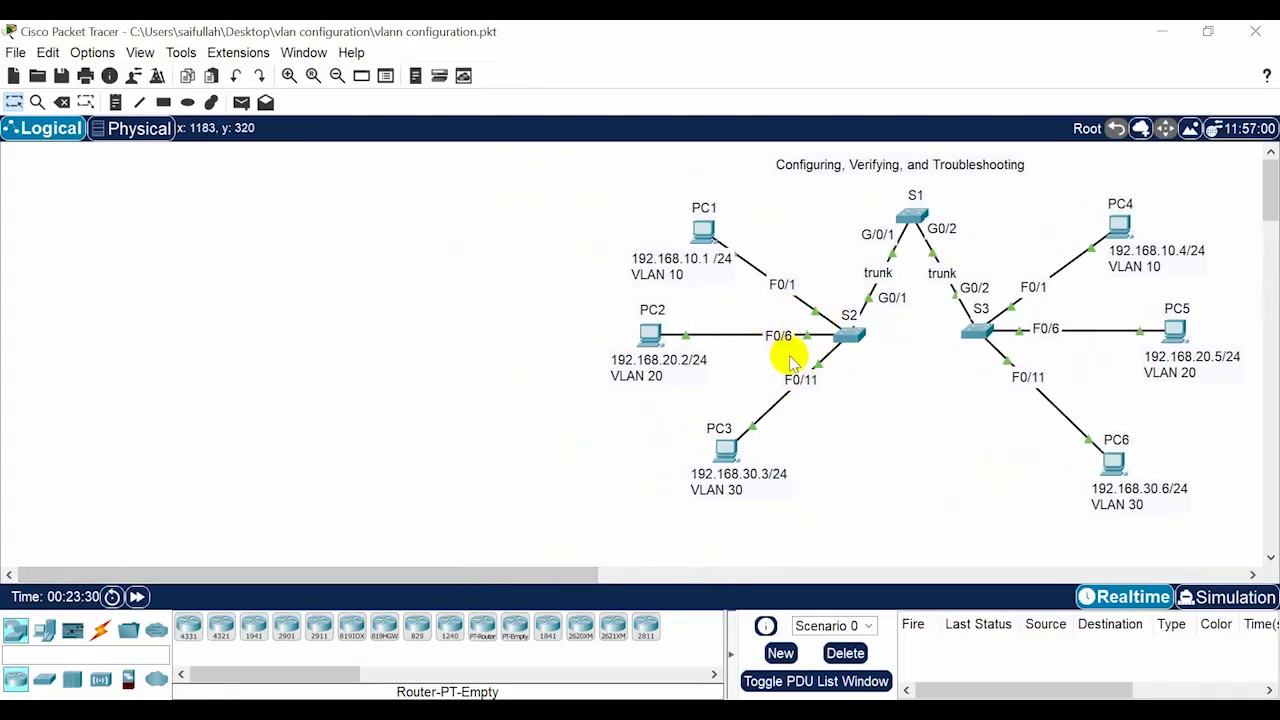
left_click(846, 337)
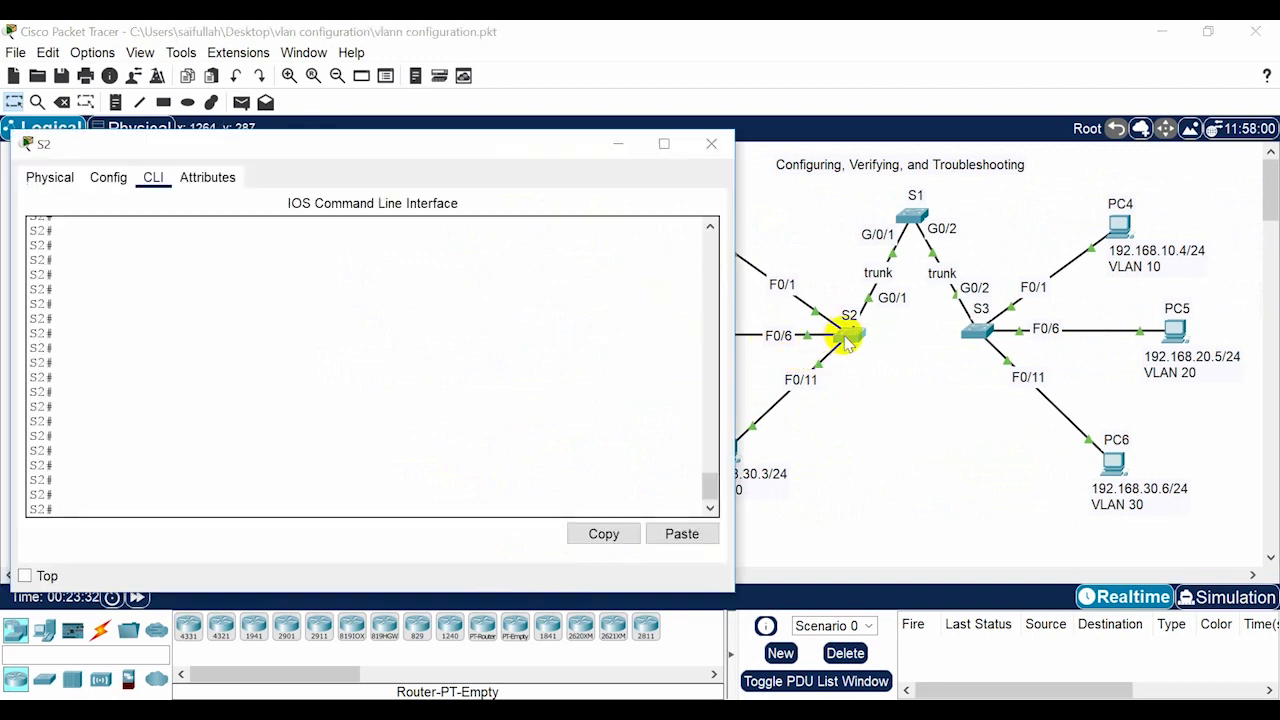
left_click(526, 436)
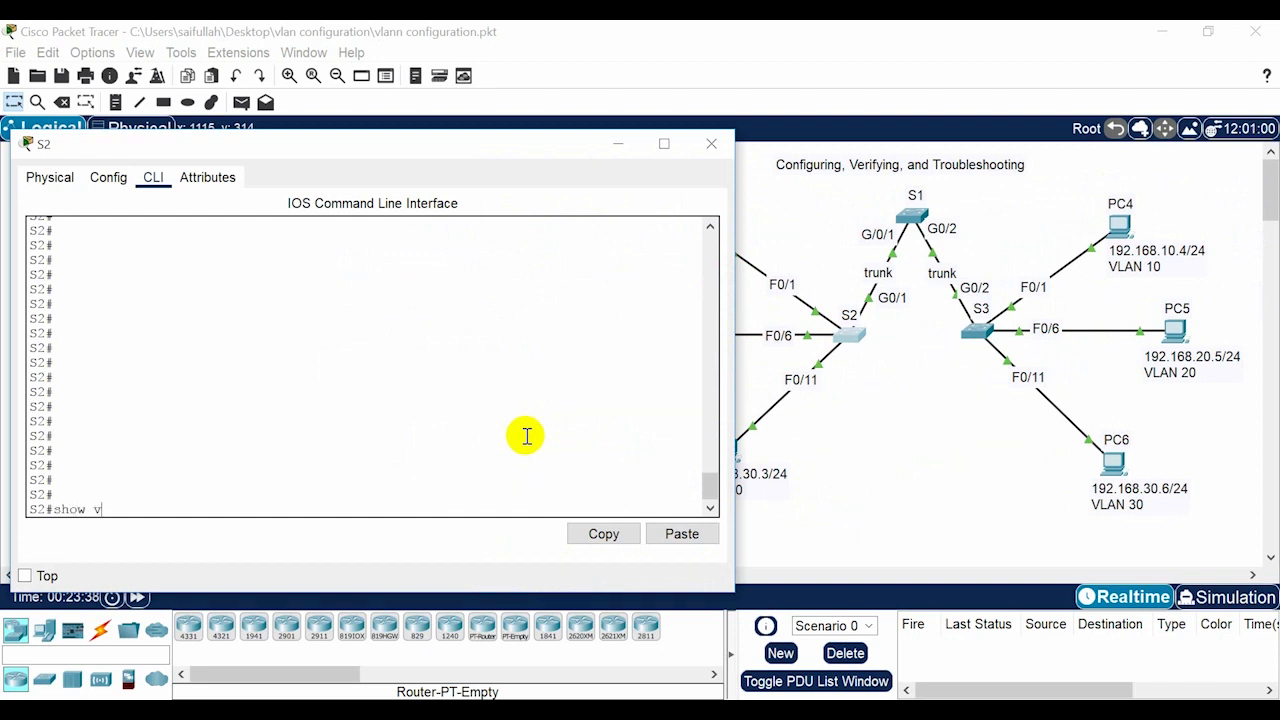
type("show vlan br")
key("Return")
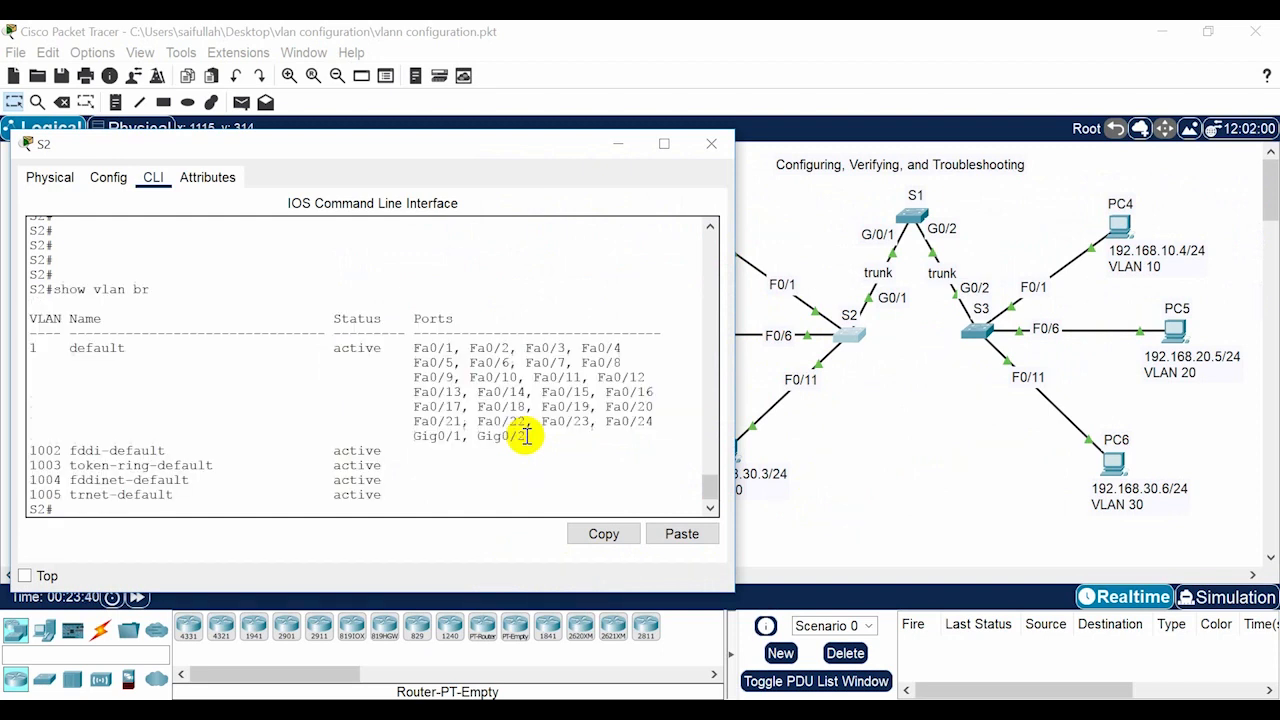
key("Return")
key("Return")
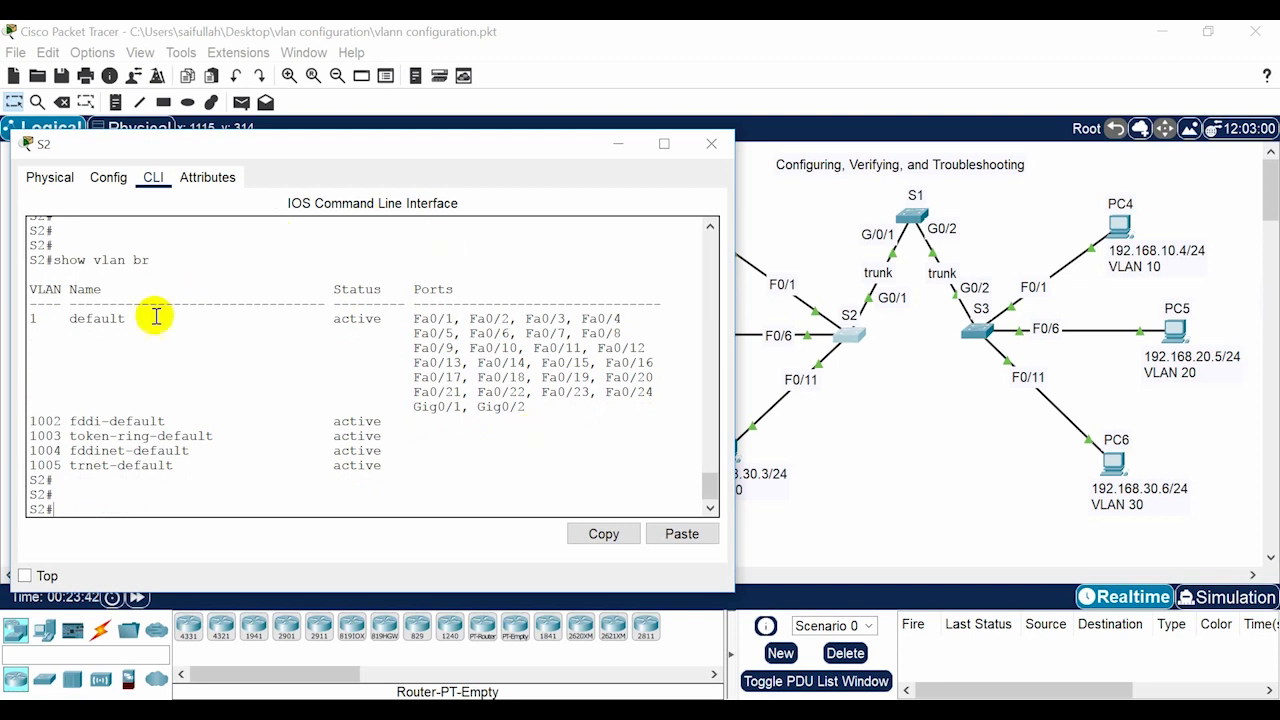
Step: Examine the default VLAN 1 entry with its ports and the VLAN 1002 to 1005 entries in S2's table
left_click(68, 320)
left_click_drag(33, 320, 532, 408)
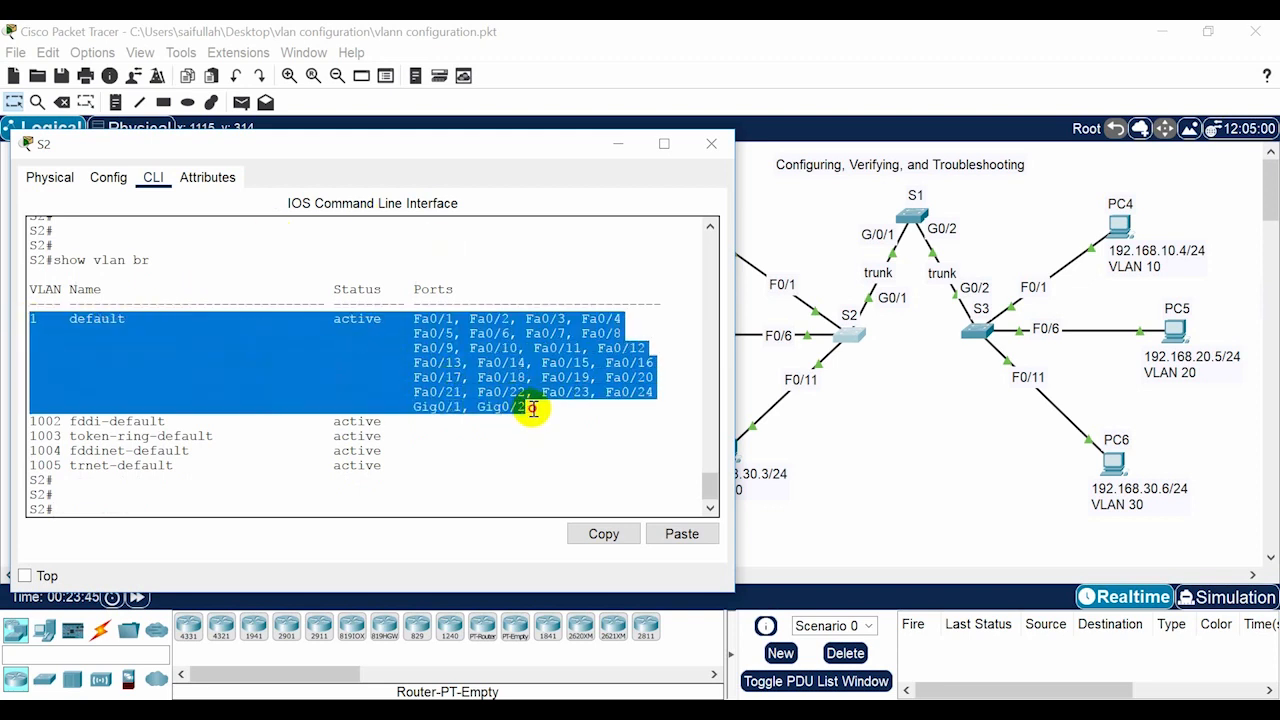
left_click(501, 455)
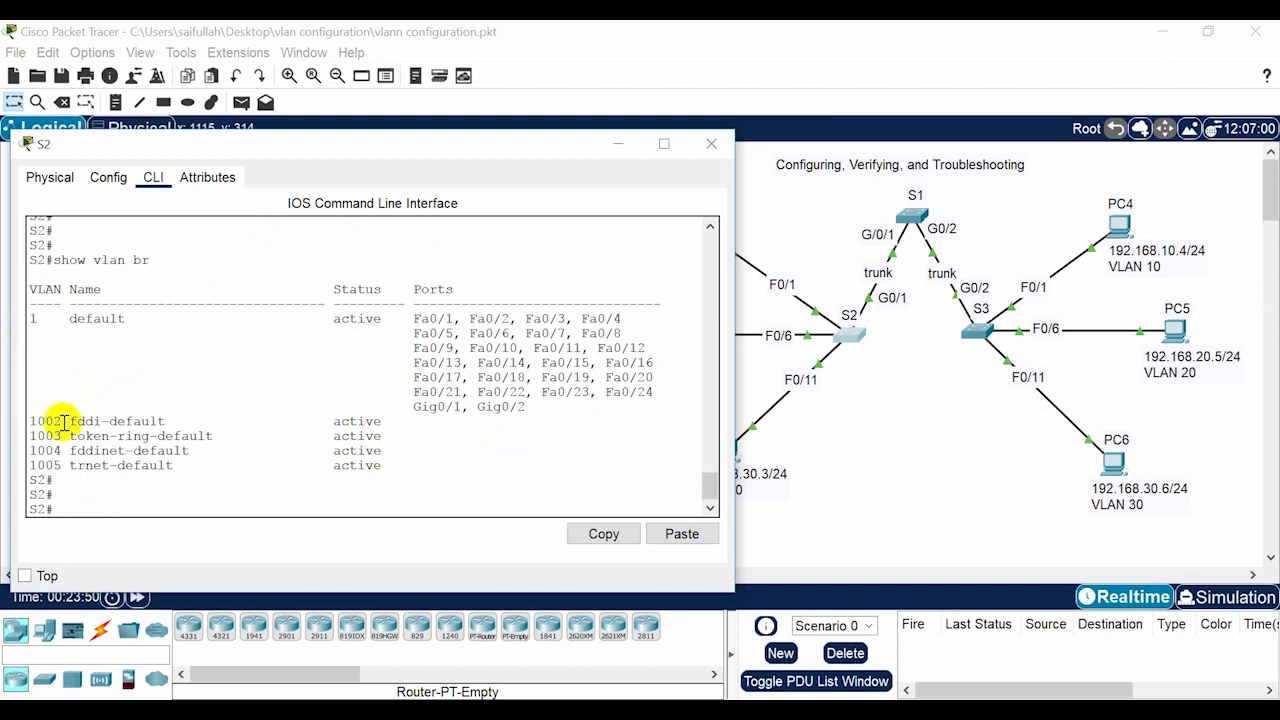
left_click_drag(30, 421, 478, 477)
left_click(478, 477)
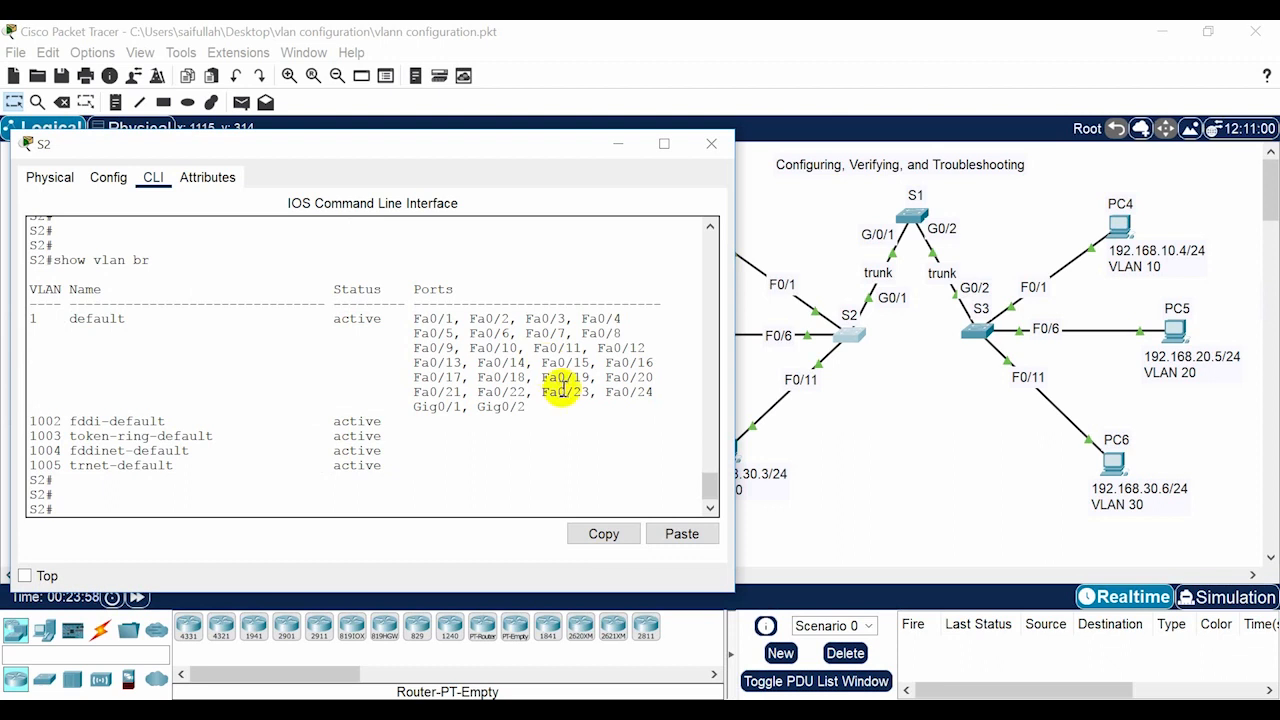
Step: Enter global configuration mode on switch S2 and minimize its window
key("Return")
key("Return")
key("Return")
key("Return")
key("Return")
key("Return")
key("Return")
key("Return")
key("Return")
key("Return")
key("Return")
key("Return")
key("Return")
key("Return")
key("Return")
key("Return")
key("Return")
key("Return")
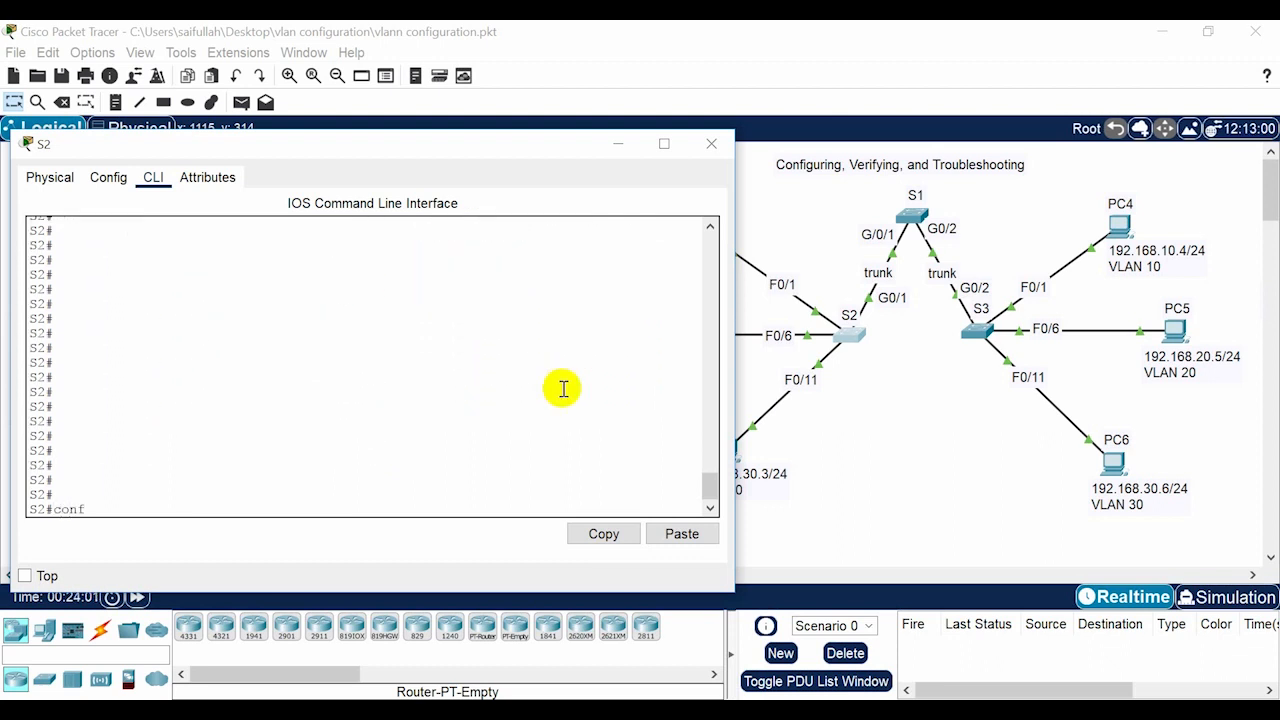
type("conf t")
key("Return")
key("Return")
key("Return")
key("Return")
key("Return")
key("Return")
key("Return")
key("Return")
key("Return")
key("Return")
key("Return")
key("Return")
key("Return")
key("Return")
key("Return")
key("Return")
key("Return")
key("Return")
key("Return")
key("Return")
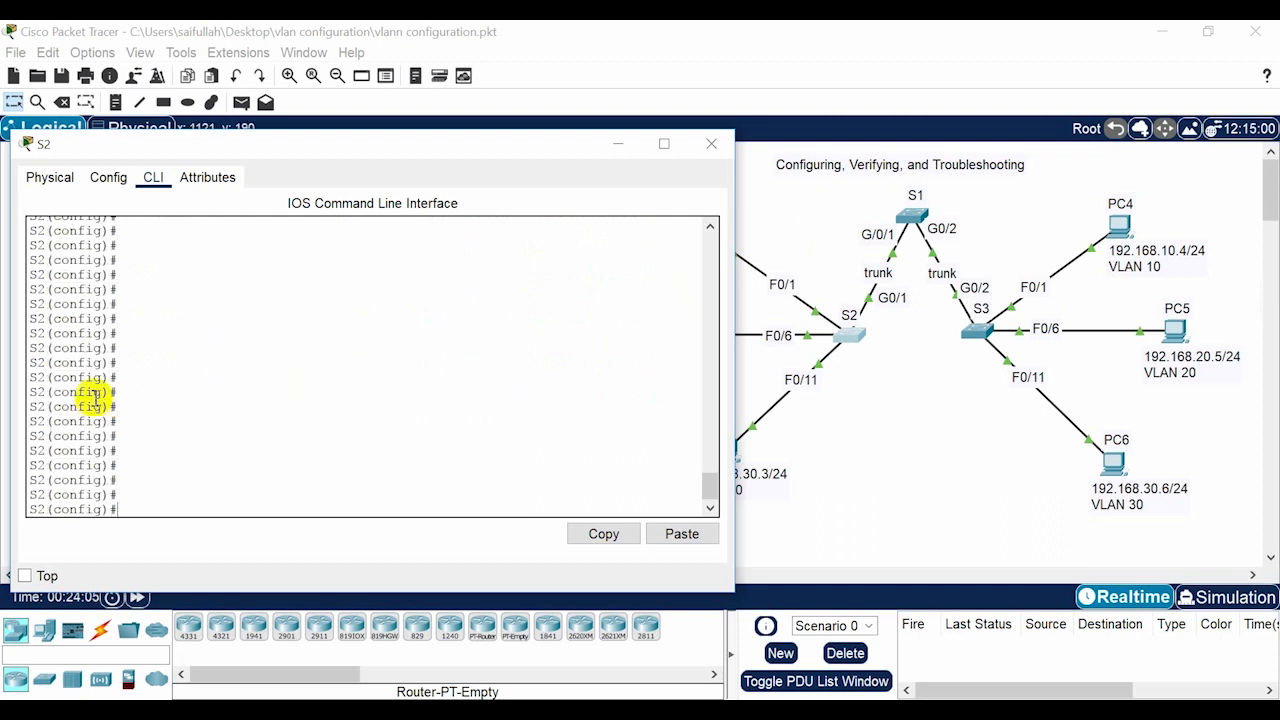
left_click_drag(55, 348, 126, 366)
left_click(140, 370)
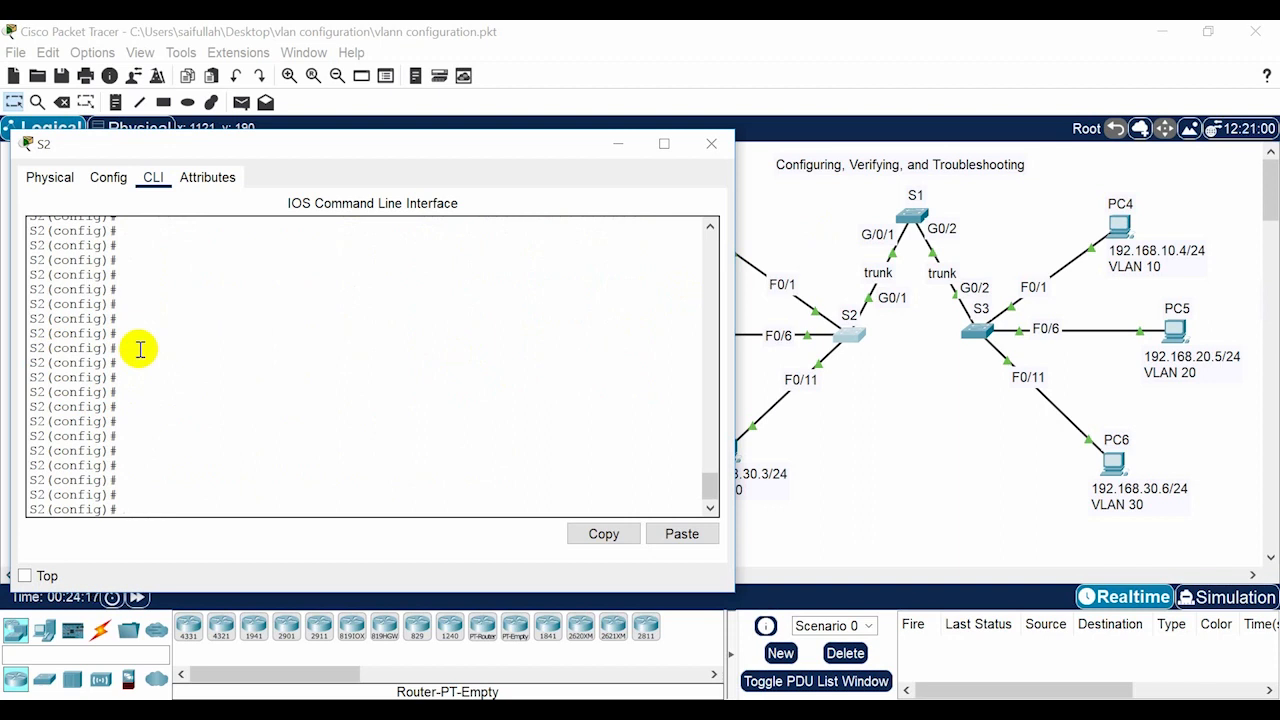
left_click(618, 143)
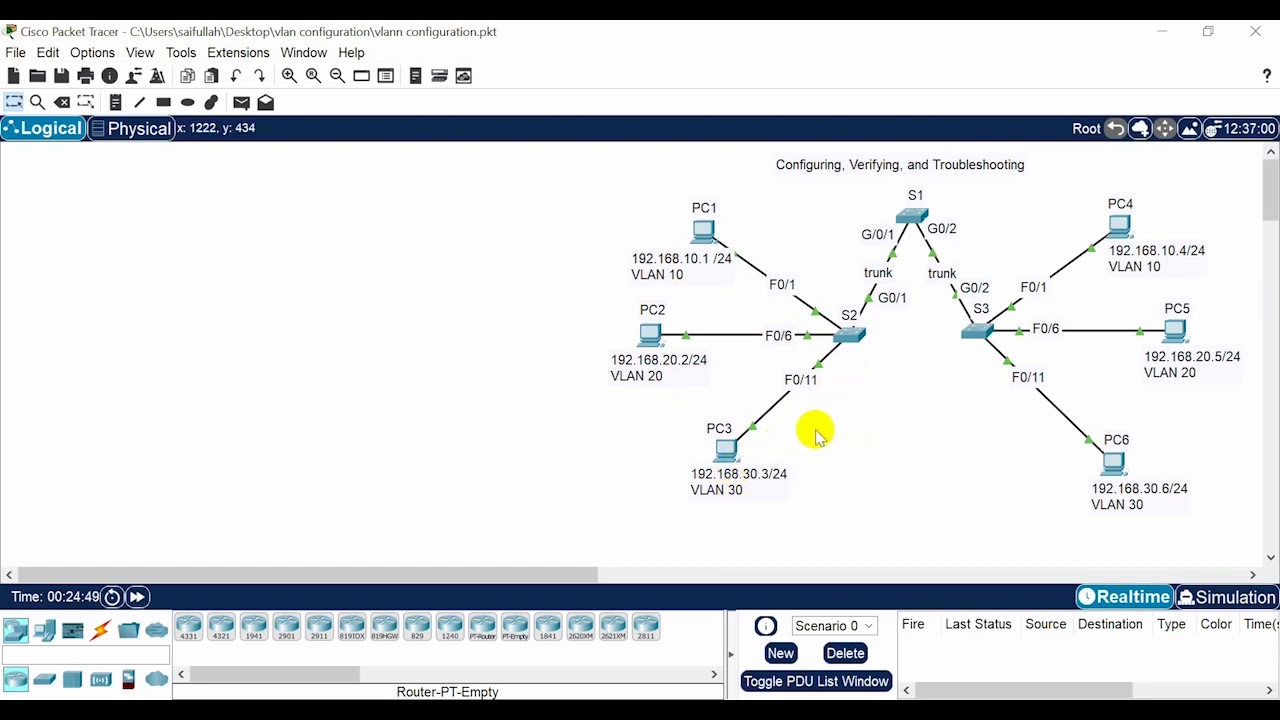
Step: Ping PC4 at 192.168.10.4 from PC1's Command Prompt, and close the PC1 window
left_click(705, 232)
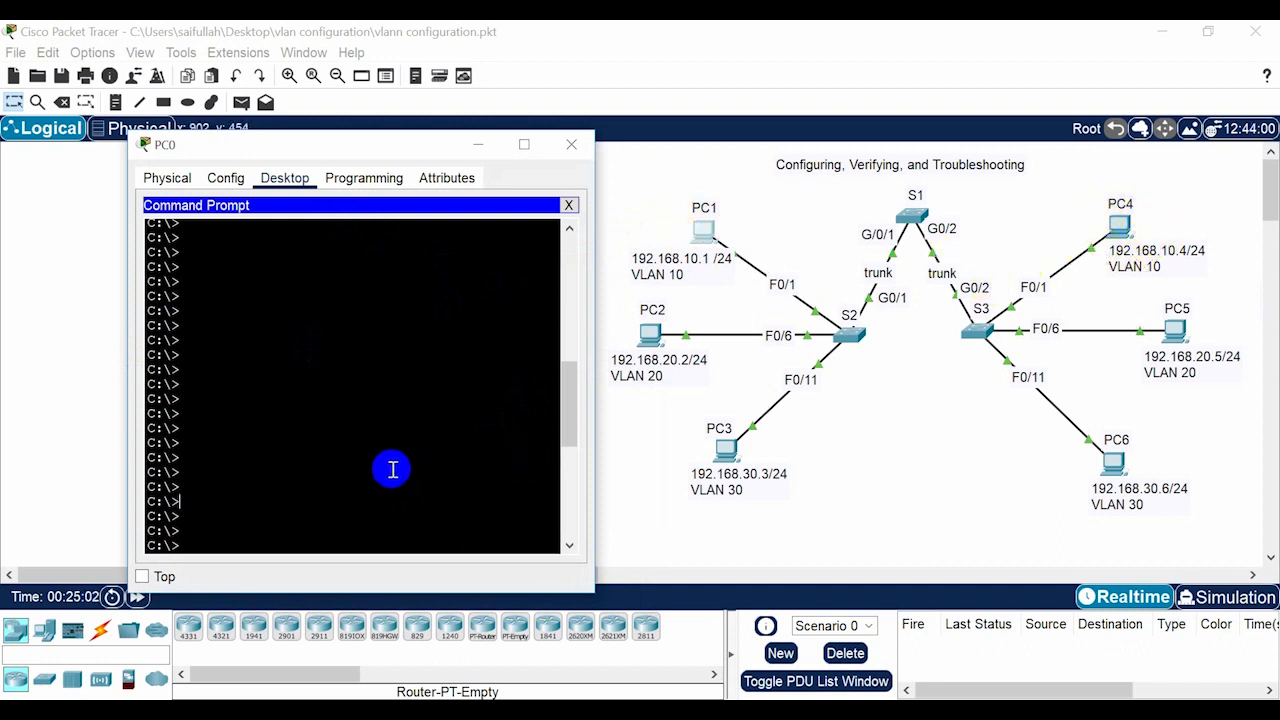
left_click(568, 204)
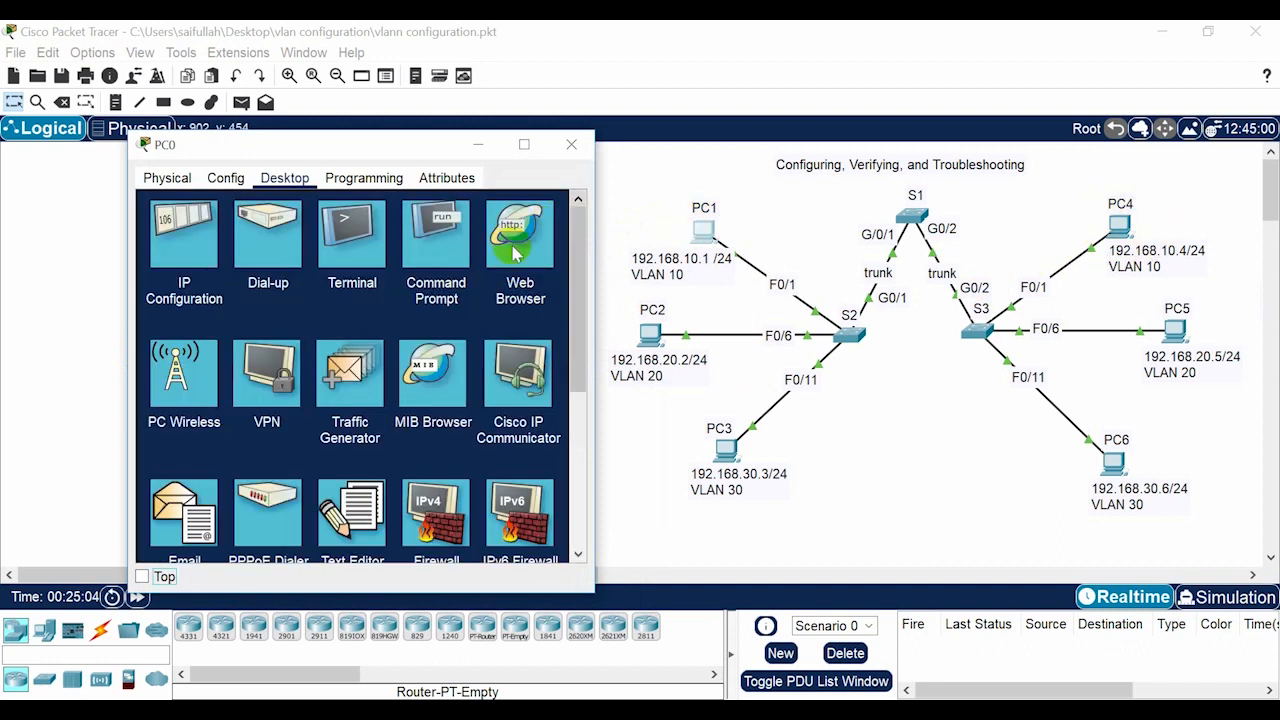
left_click(448, 248)
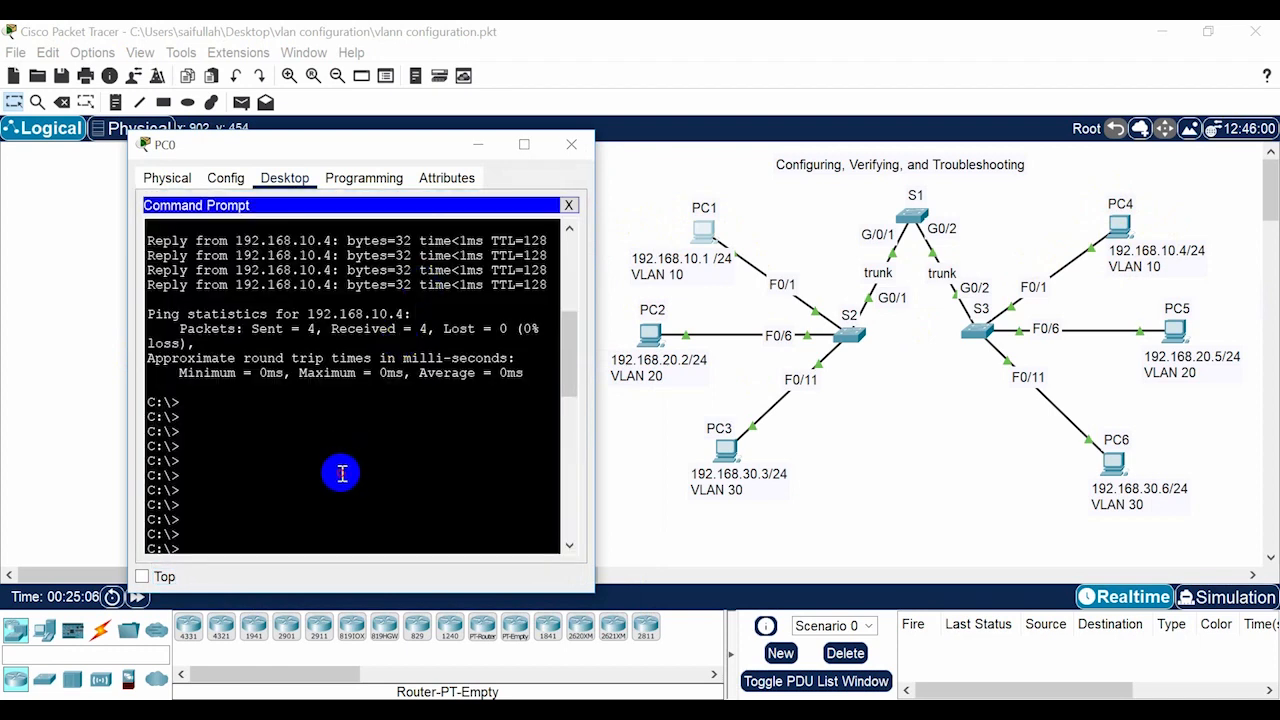
key("Return")
key("Return")
key("Return")
key("Return")
key("Return")
key("Return")
key("Return")
key("Return")
key("Return")
key("Return")
key("Return")
key("Return")
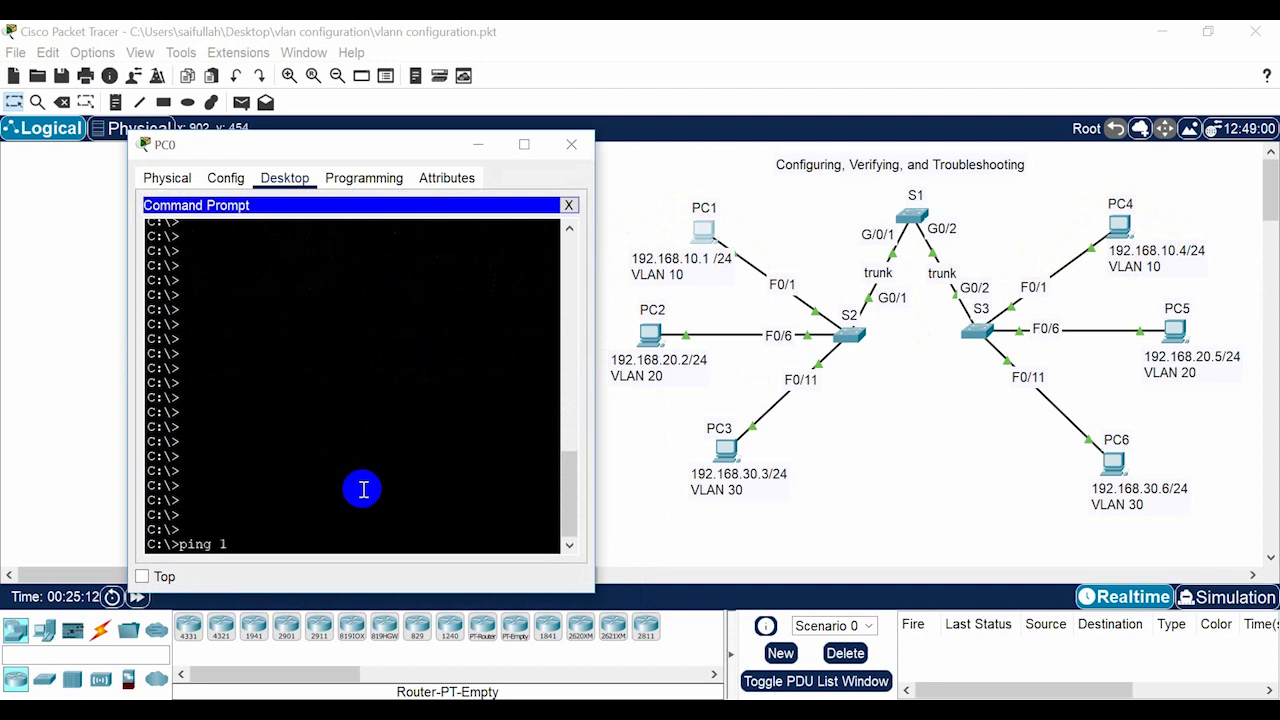
type("ping 192.168.10.4")
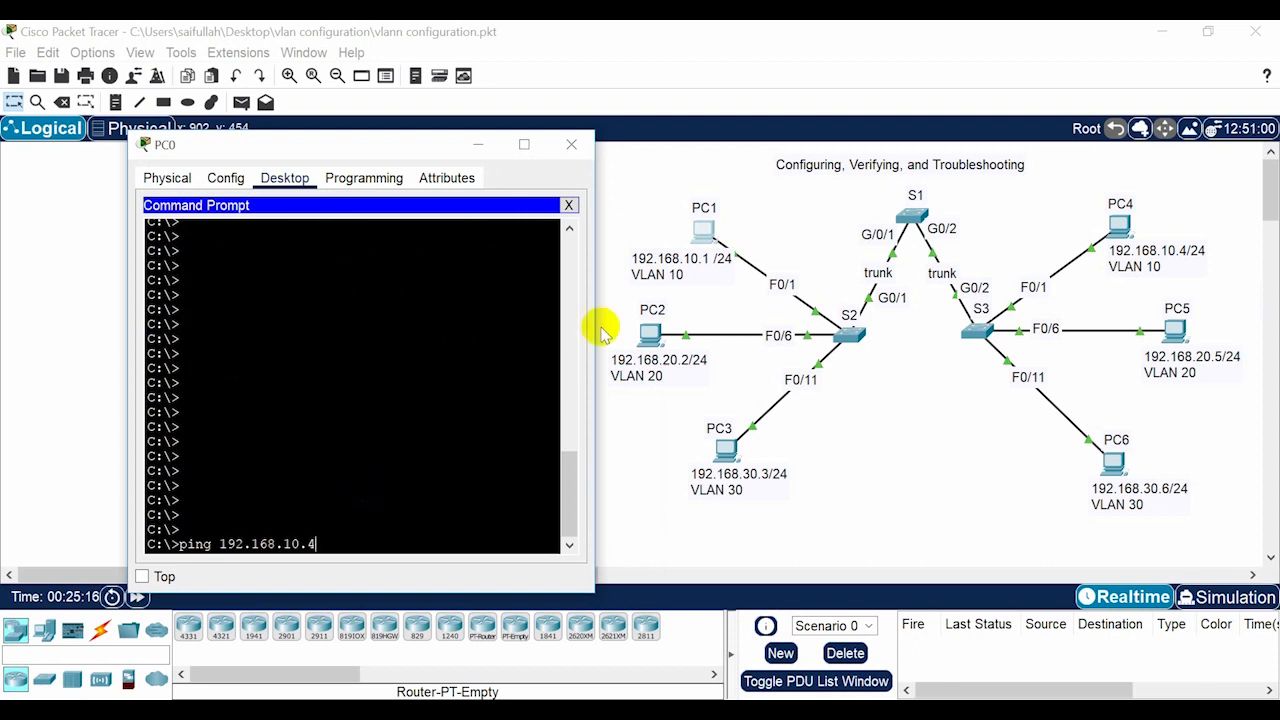
left_click(403, 509)
key("Return")
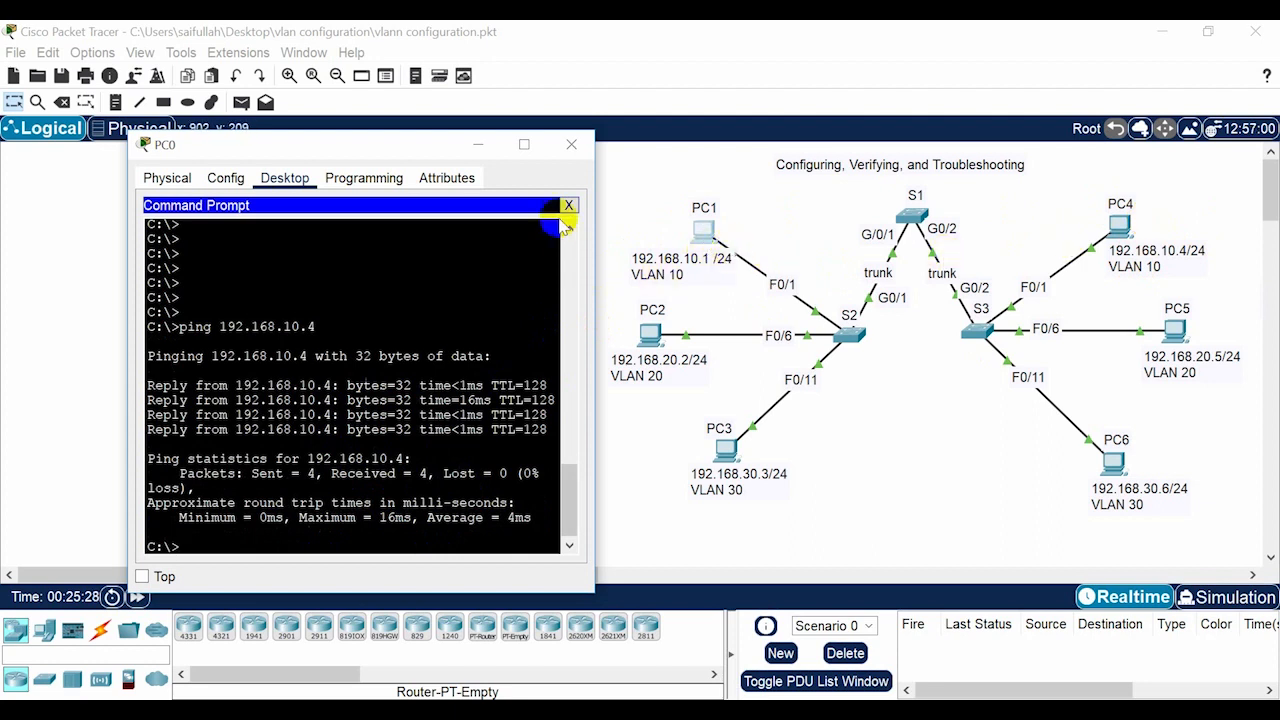
left_click(571, 144)
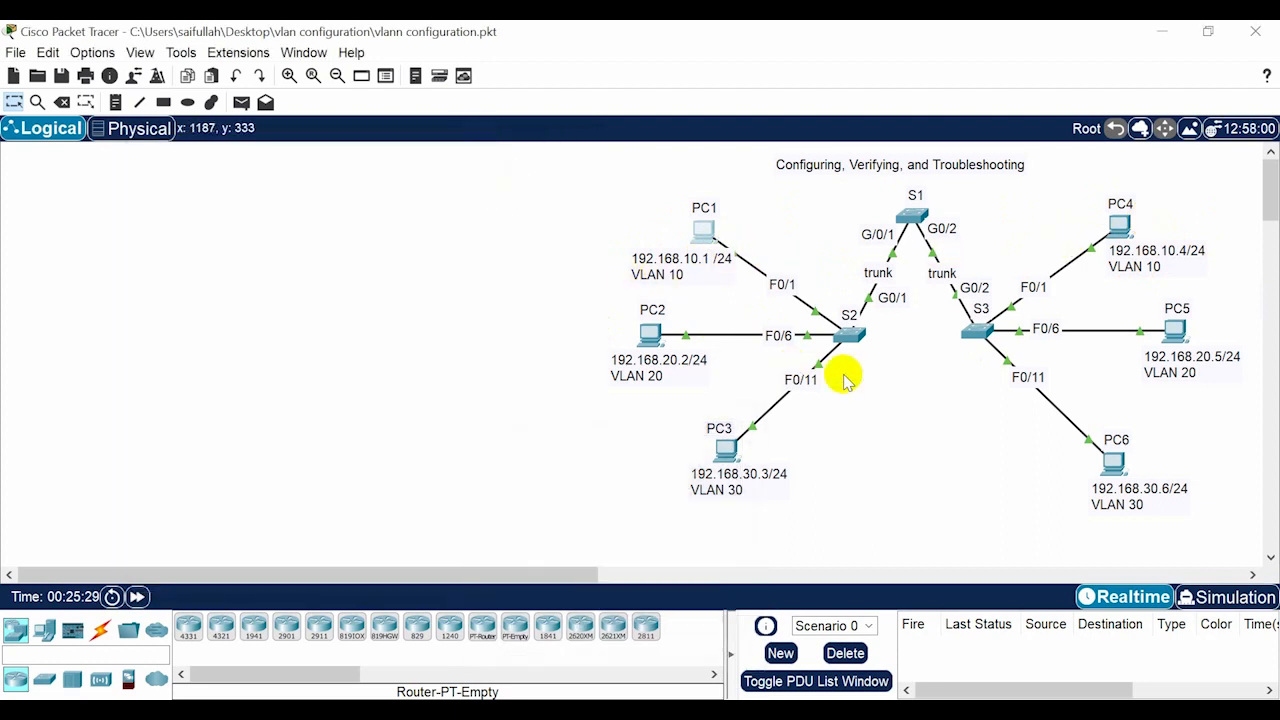
Step: Enter global configuration mode in the command line of switch S1
left_click(912, 213)
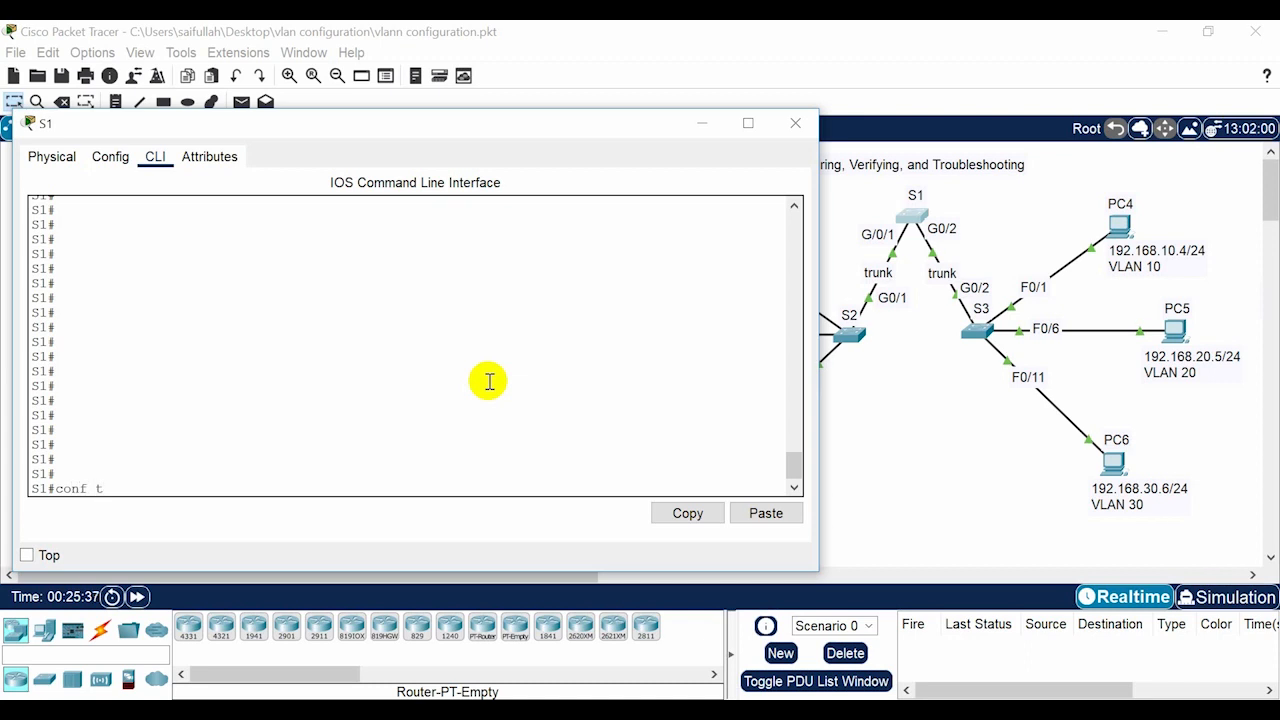
key("Return")
key("Return")
key("Return")
key("Return")
key("Return")
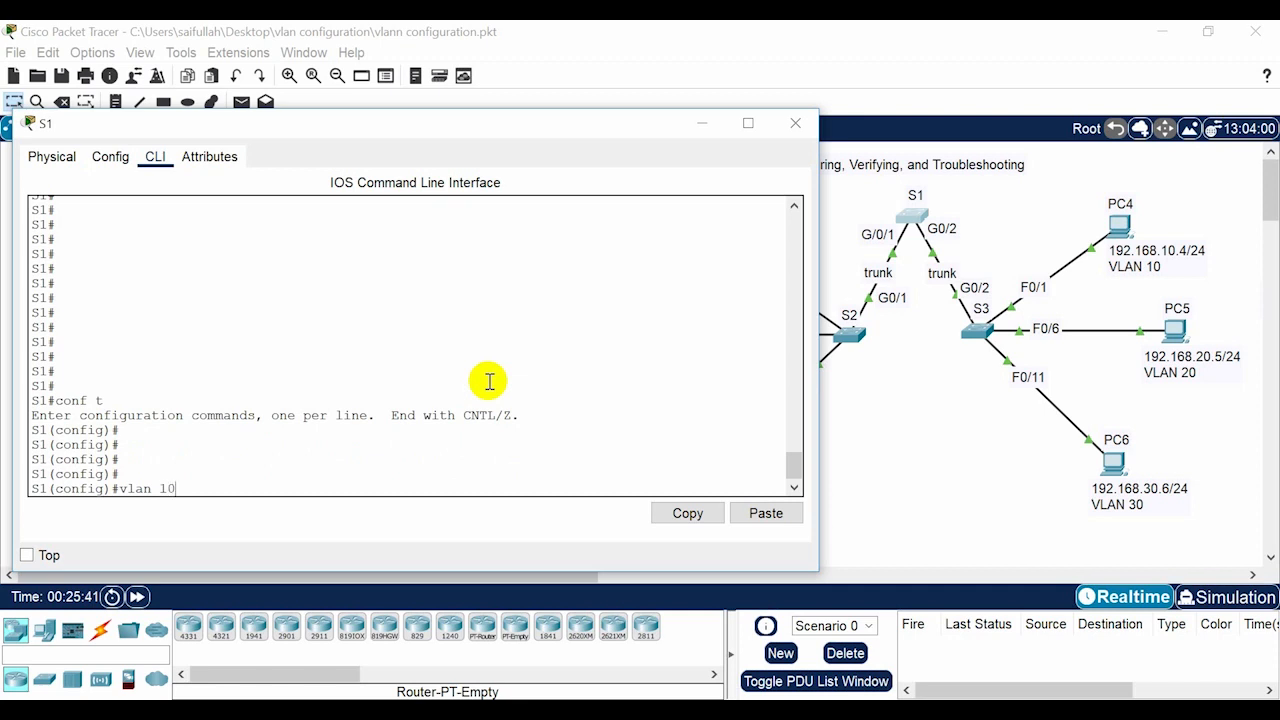
Step: Create VLAN 10 on switch S1 and name it student
type("vlan 10")
key("Return")
key("Return")
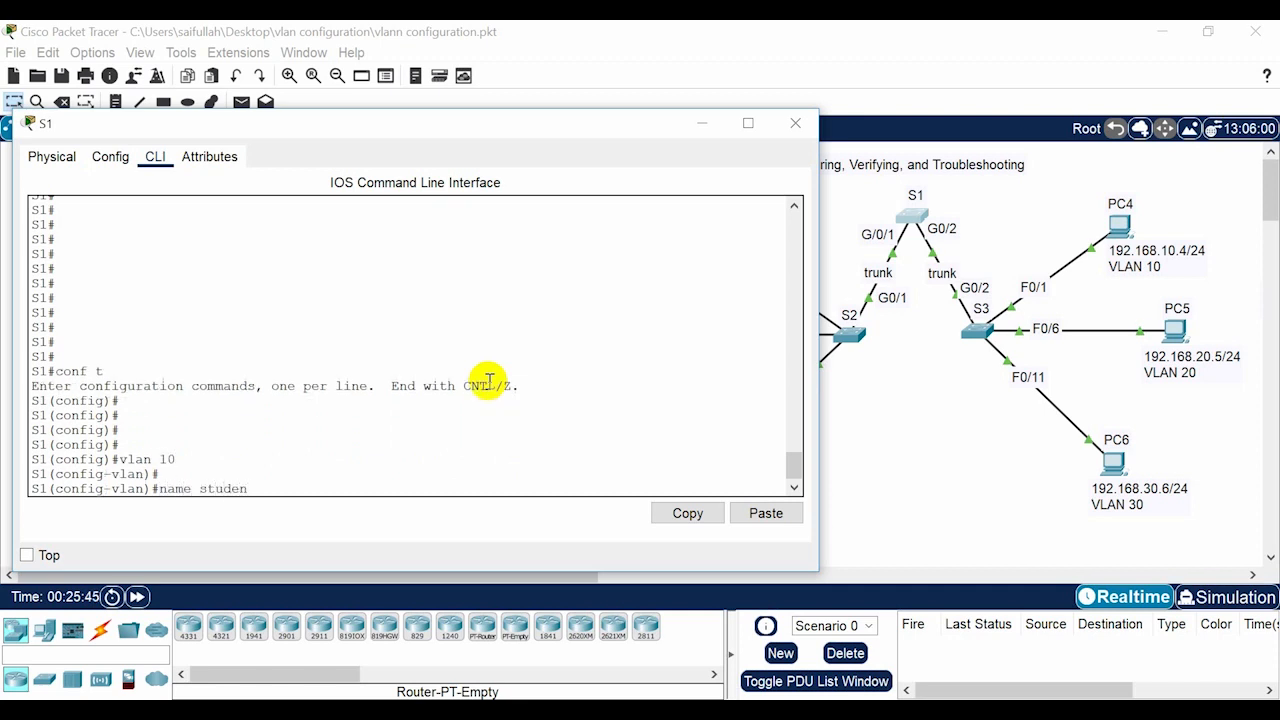
key("Return")
key("Return")
key("Return")
key("Return")
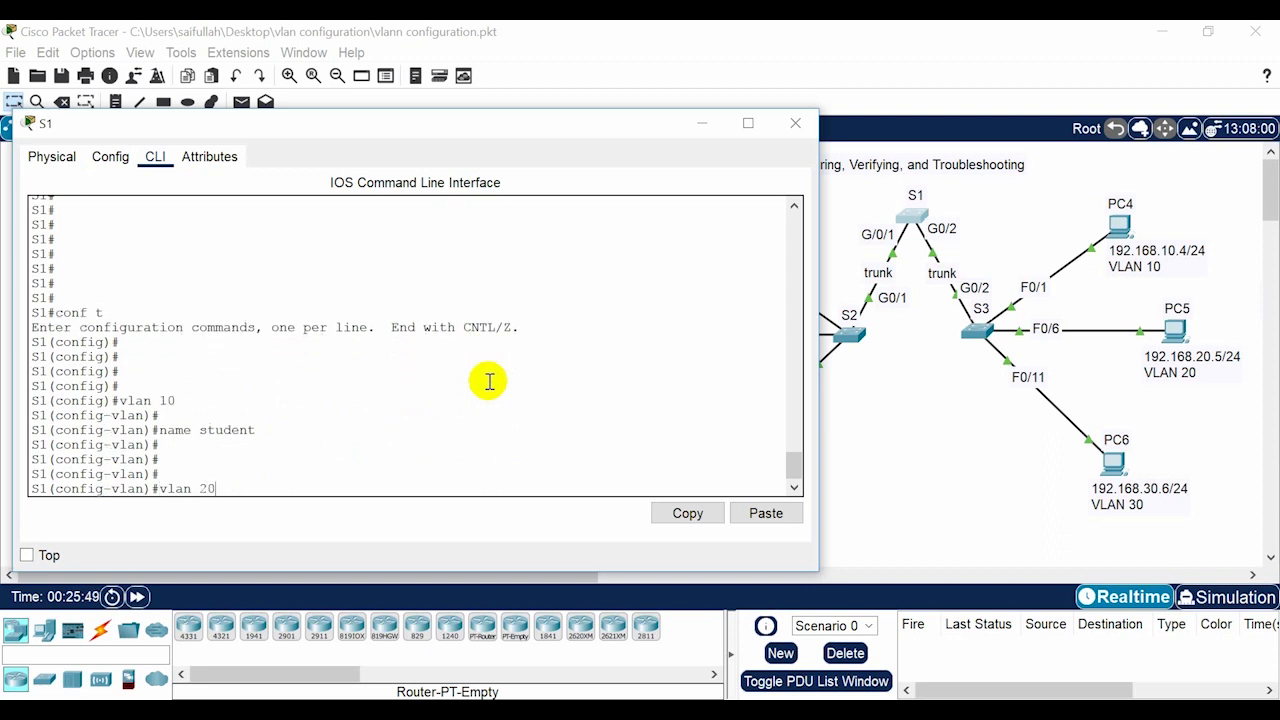
Step: Create VLAN 20 on switch S1 and name it finance
key("Return")
key("Return")
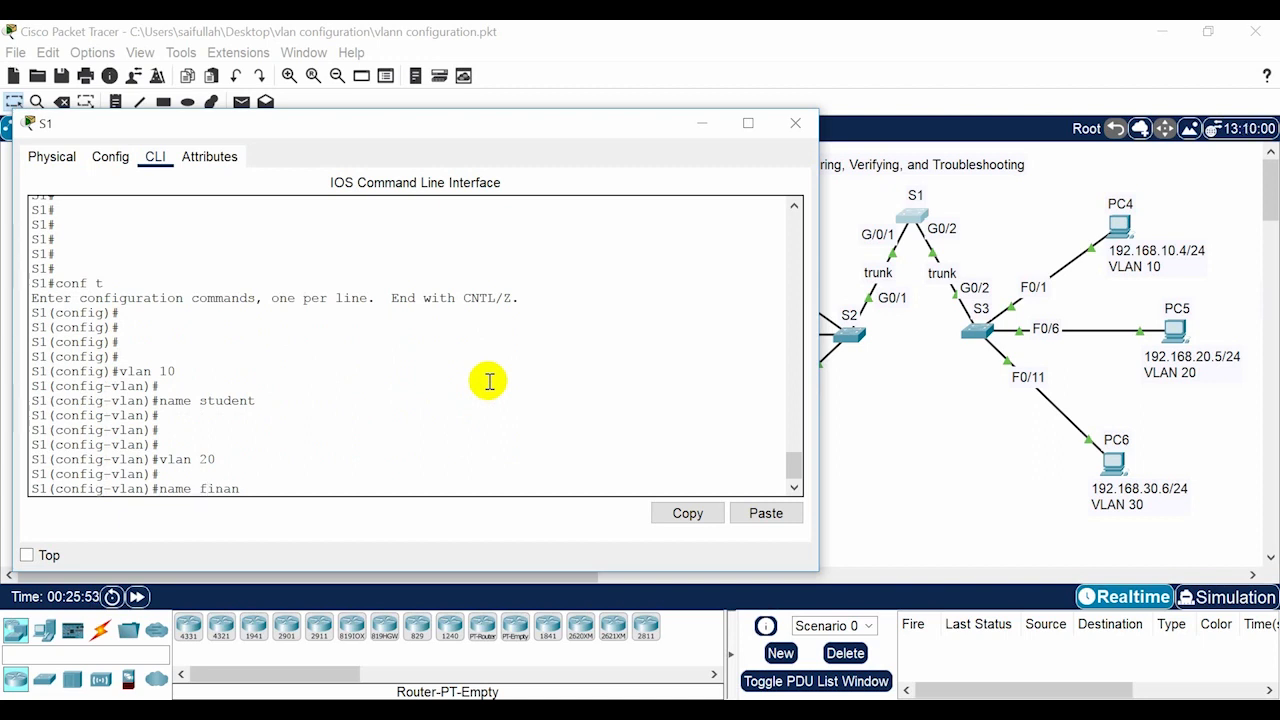
key("Return")
key("Return")
key("Return")
Step: Create VLAN 30 on switch S1 and name it hr
type("vlan)#vlan 30")
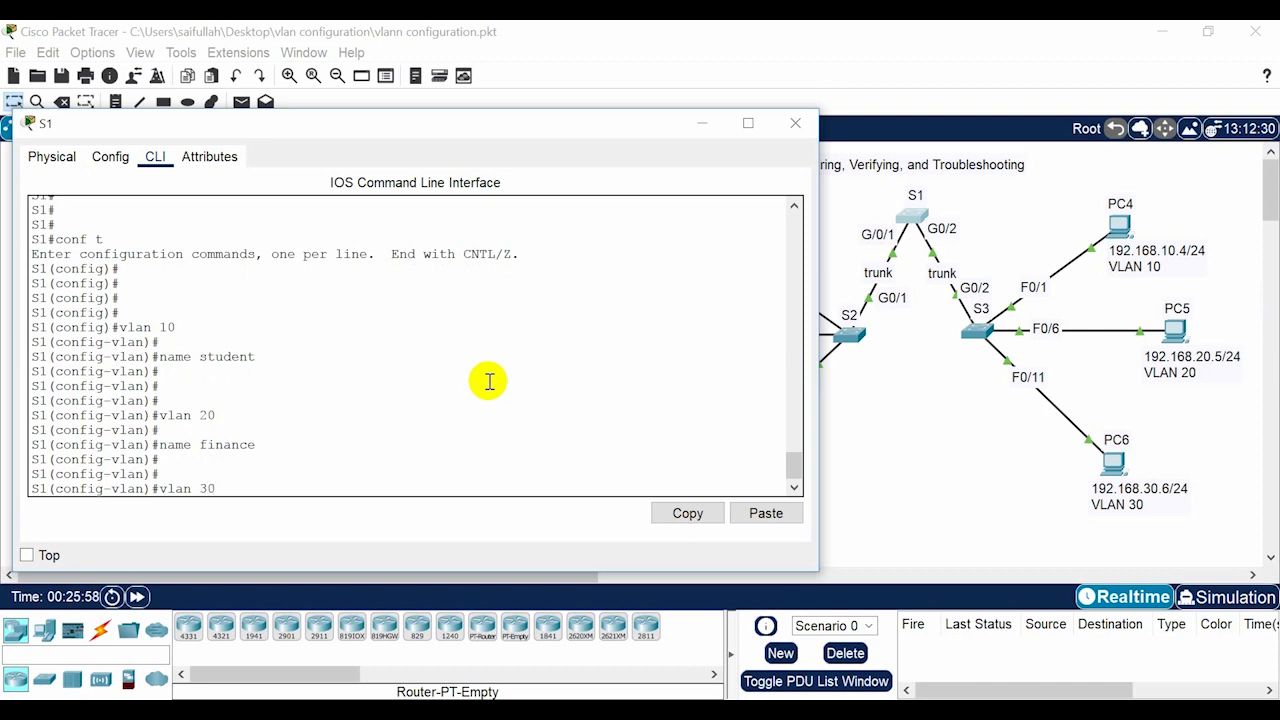
key("Return")
key("Return")
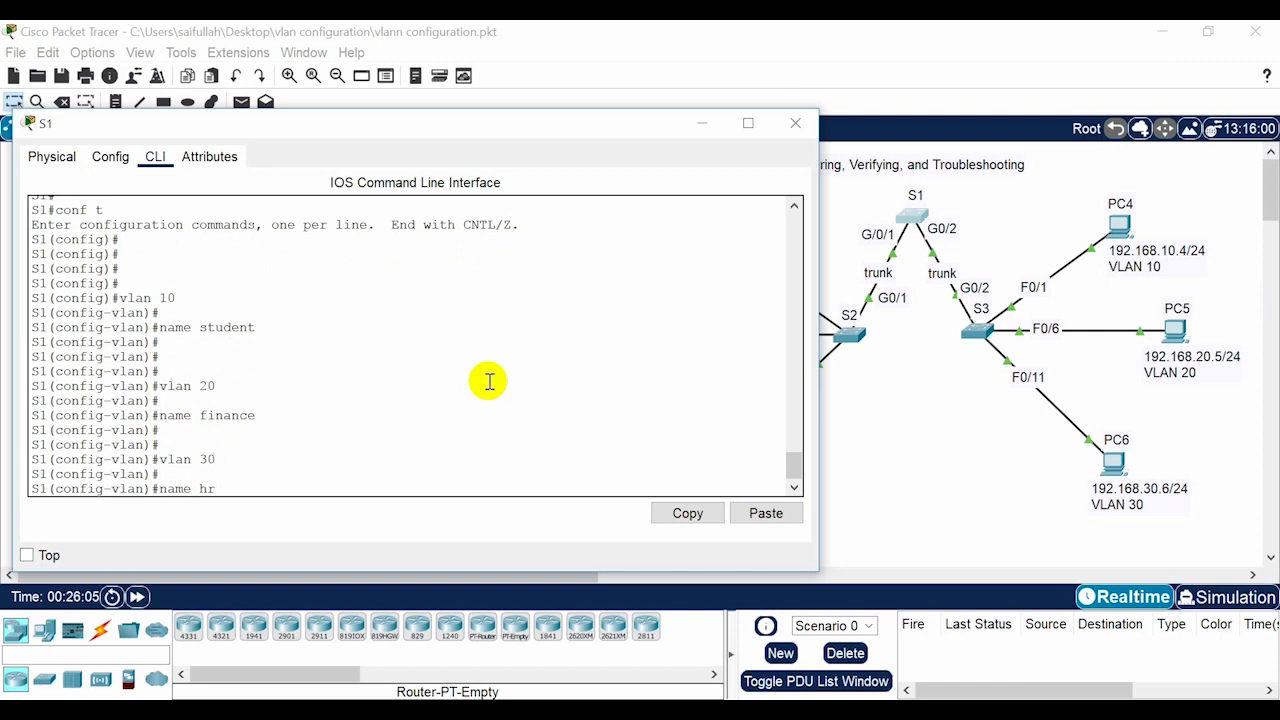
key("Return")
key("Return")
key("Return")
key("Return")
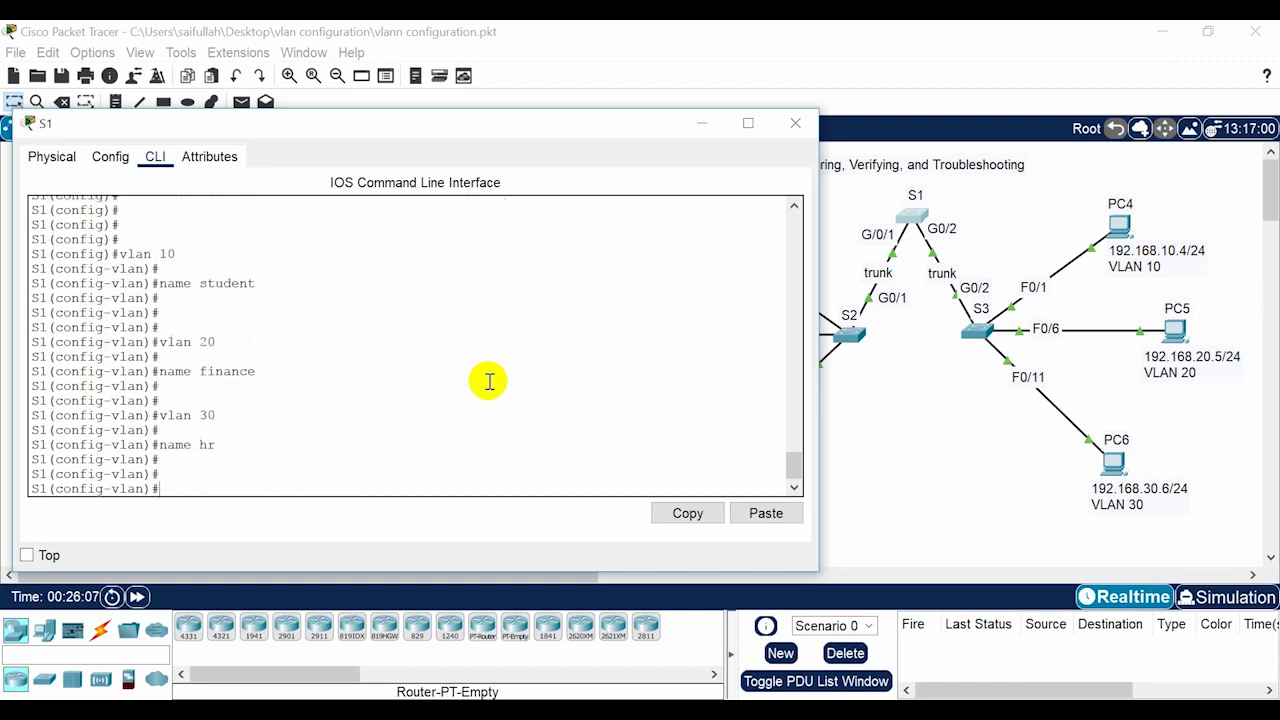
Step: Leave configuration mode on switch S1 and save its configuration with the wr command
type("end")
key("Return")
type("w")
key("Return")
type("r")
key("Return")
key("Return")
key("Return")
key("Return")
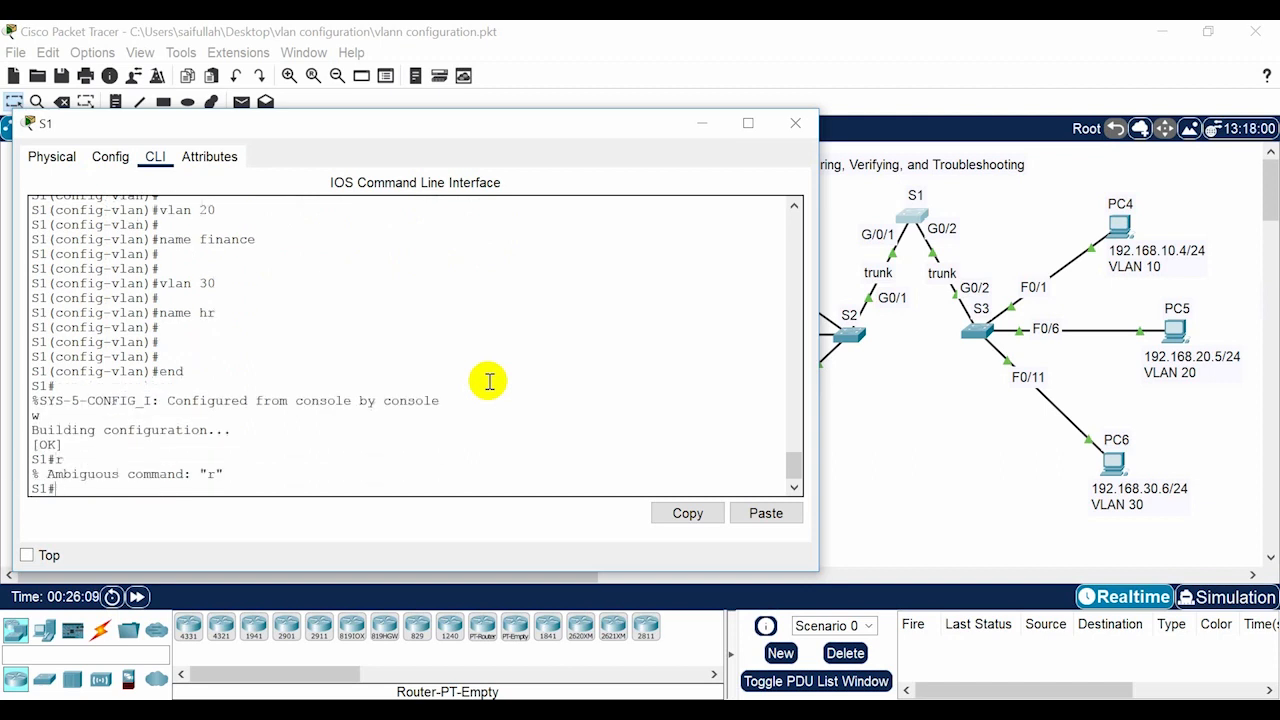
type("wr")
key("Return")
key("Return")
key("Return")
key("Return")
key("Return")
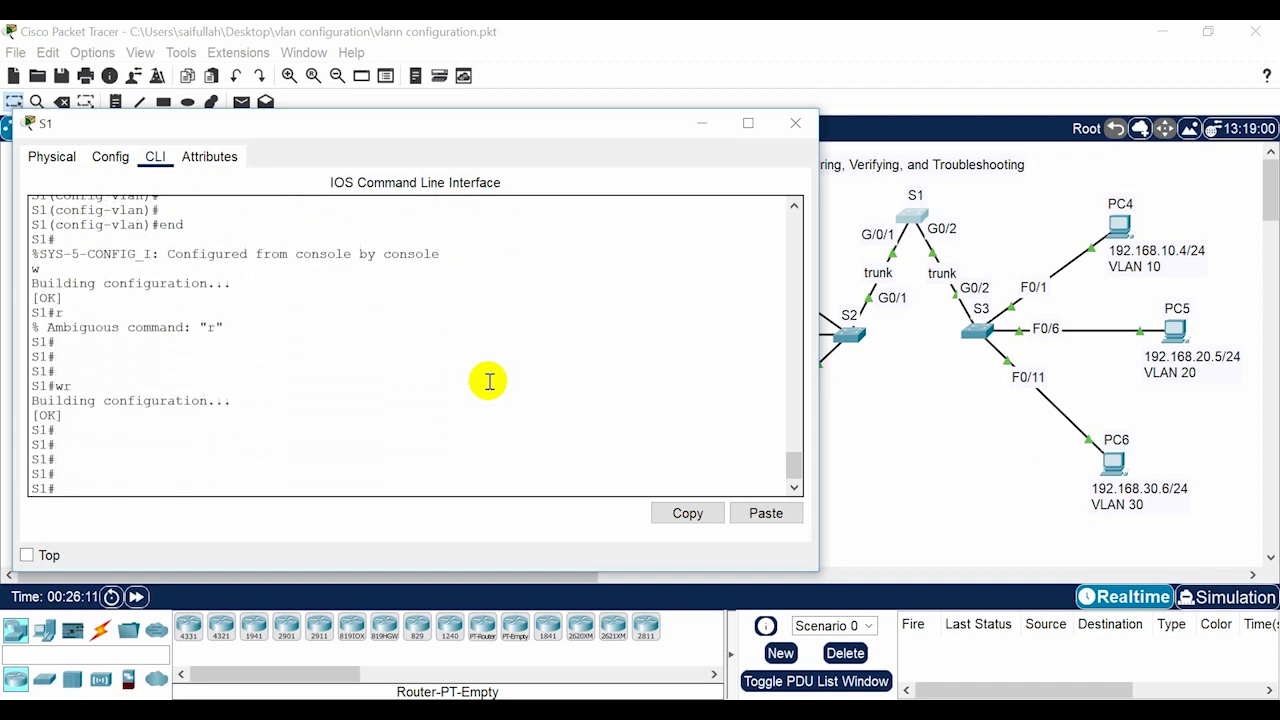
Step: Enter global configuration mode in the command line of switch S3
left_click(977, 338)
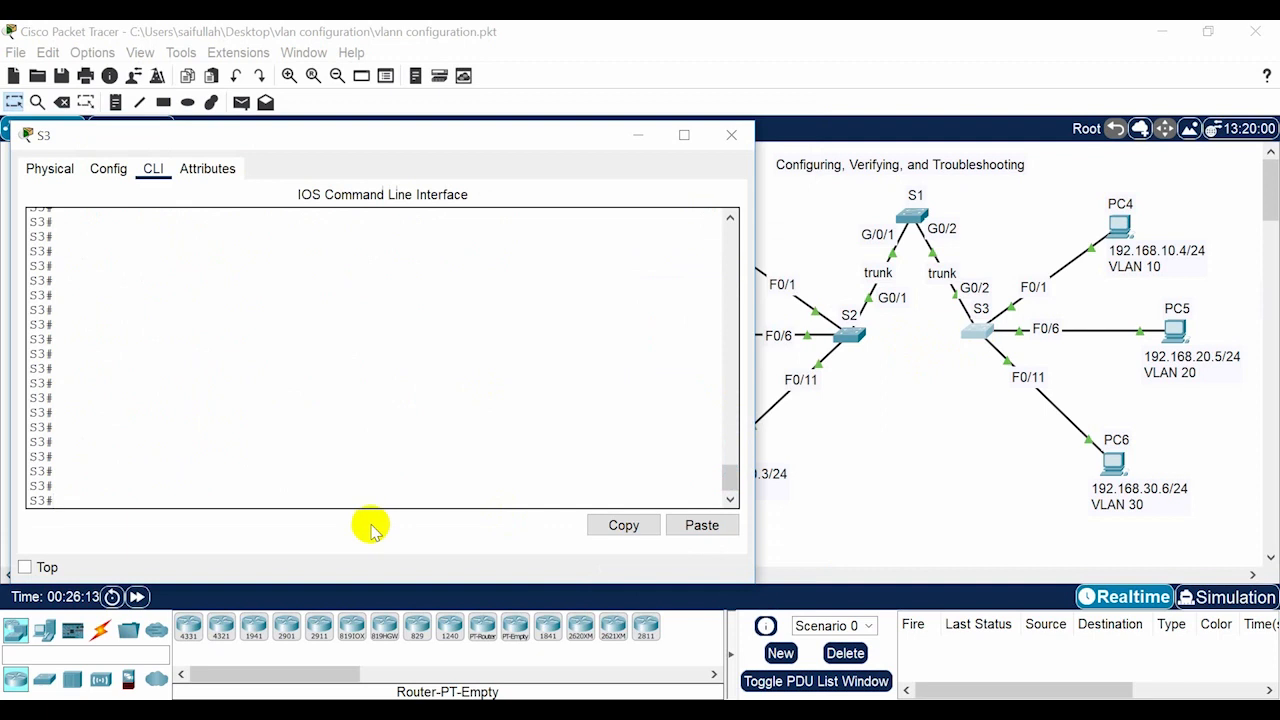
type("conf t")
key("Return")
key("Return")
key("Return")
key("Return")
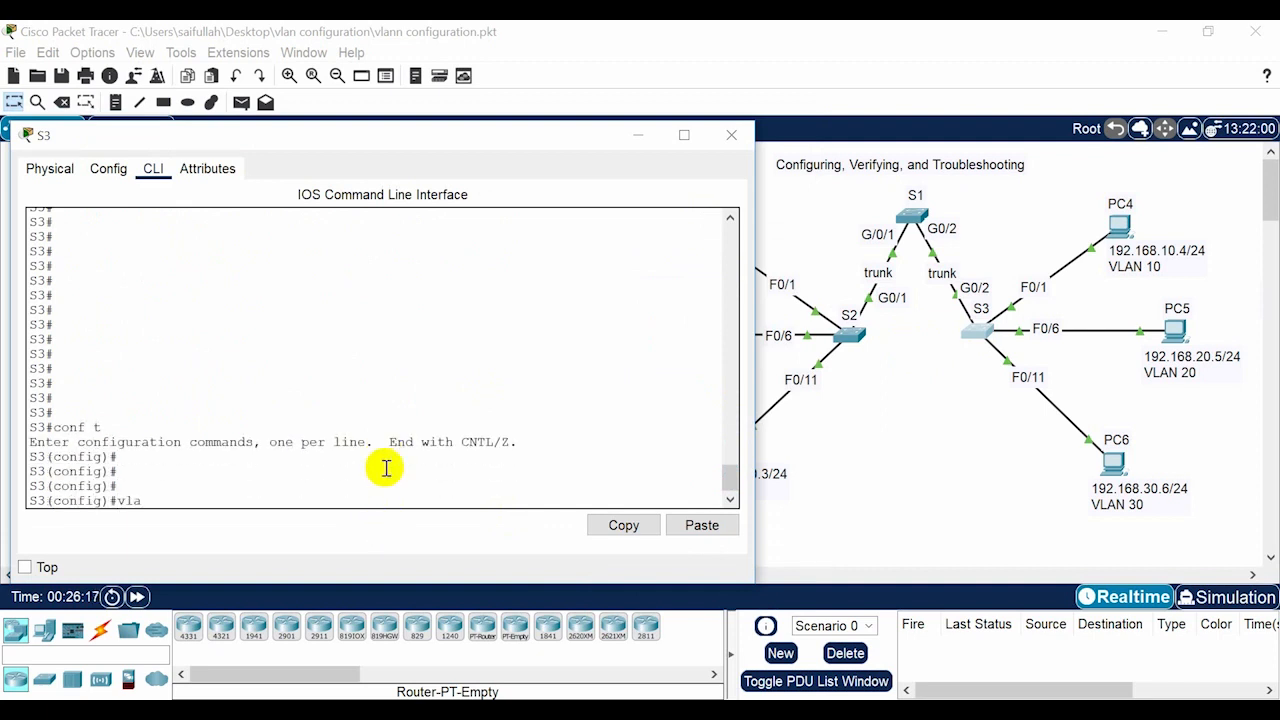
Step: Create VLAN 10 on switch S3 and name it studnet
type("vlan 10")
key("Return")
type("an)#an")
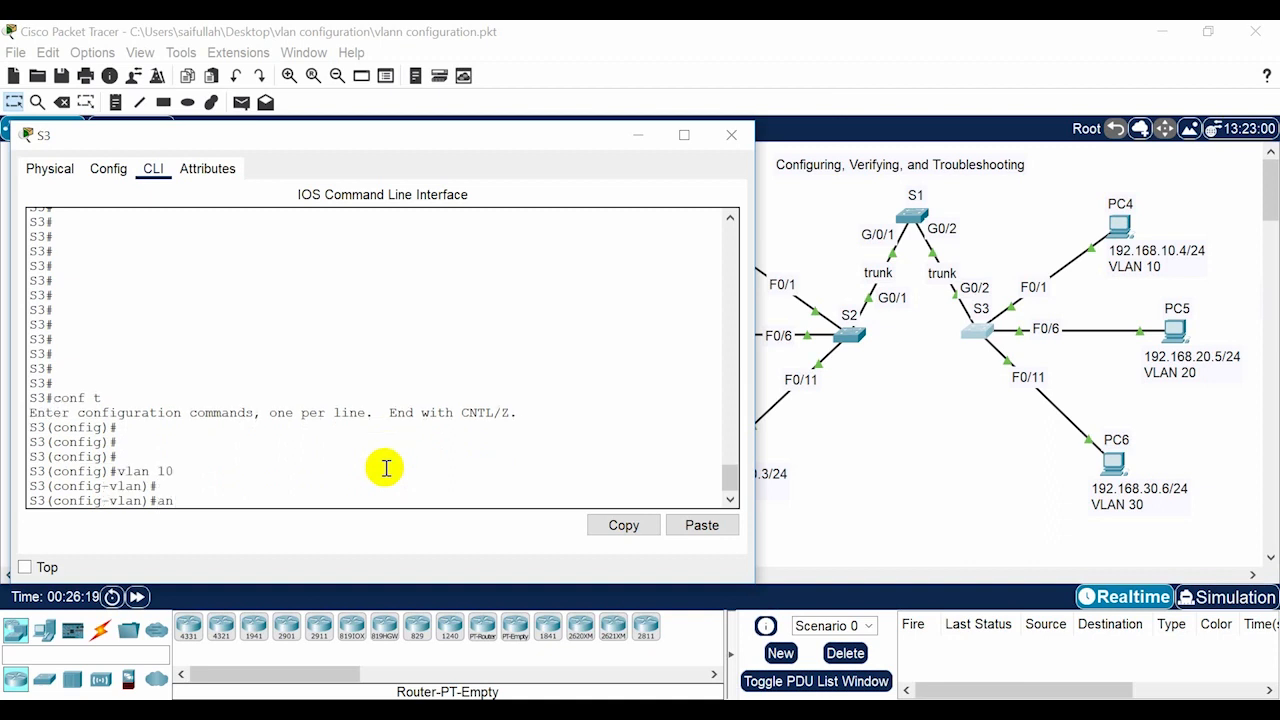
type("me")
key("BackSpace")
key("BackSpace")
key("BackSpace")
key("BackSpace")
key("BackSpace")
type("nam")
key("Tab")
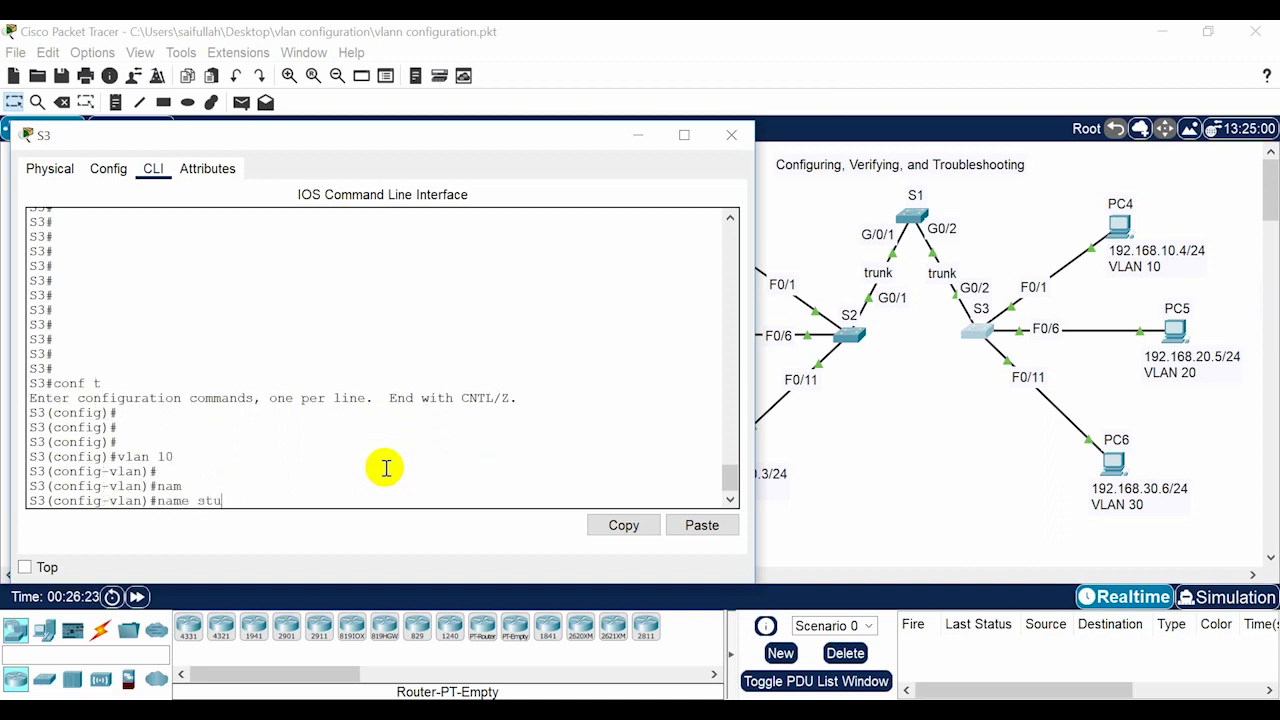
type("studnet")
key("Return")
Step: Create VLAN 20 on switch S3 and name it finance
type("vlan)#vlan 2")
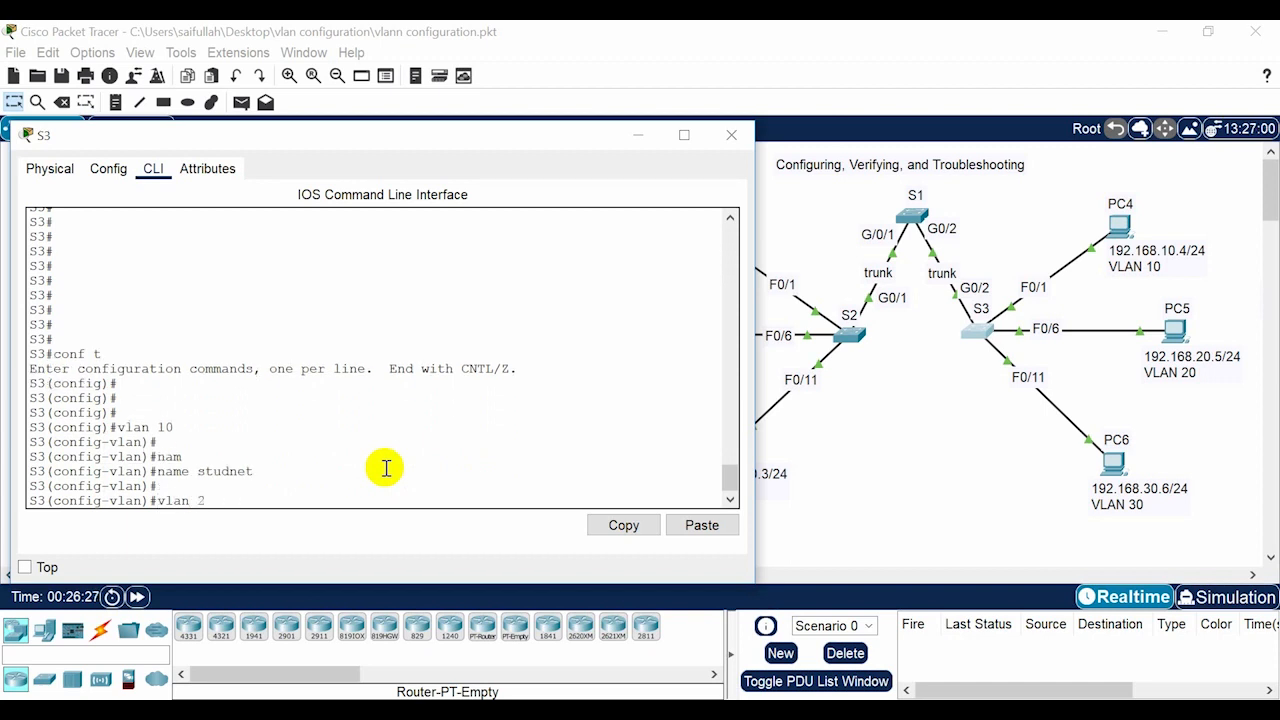
type("e")
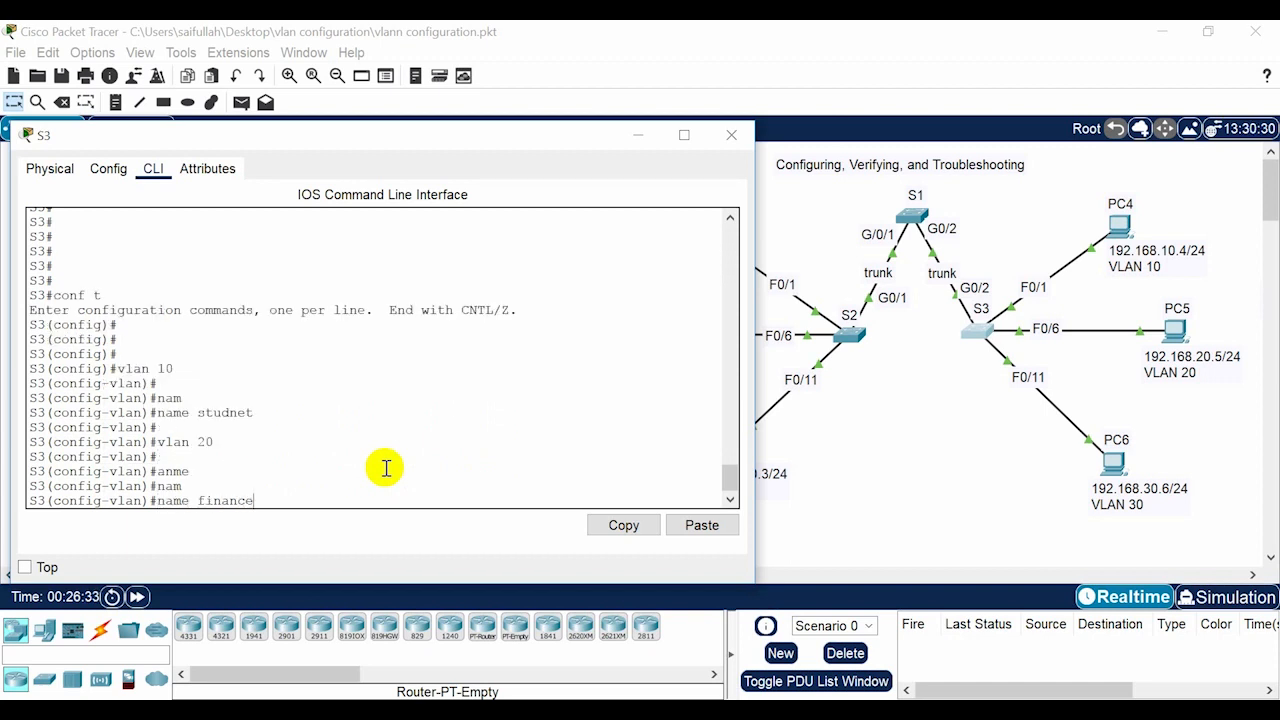
key("Return")
key("Return")
Step: Create VLAN 30 on switch S3 and name it hr
type("vlan)#vla")
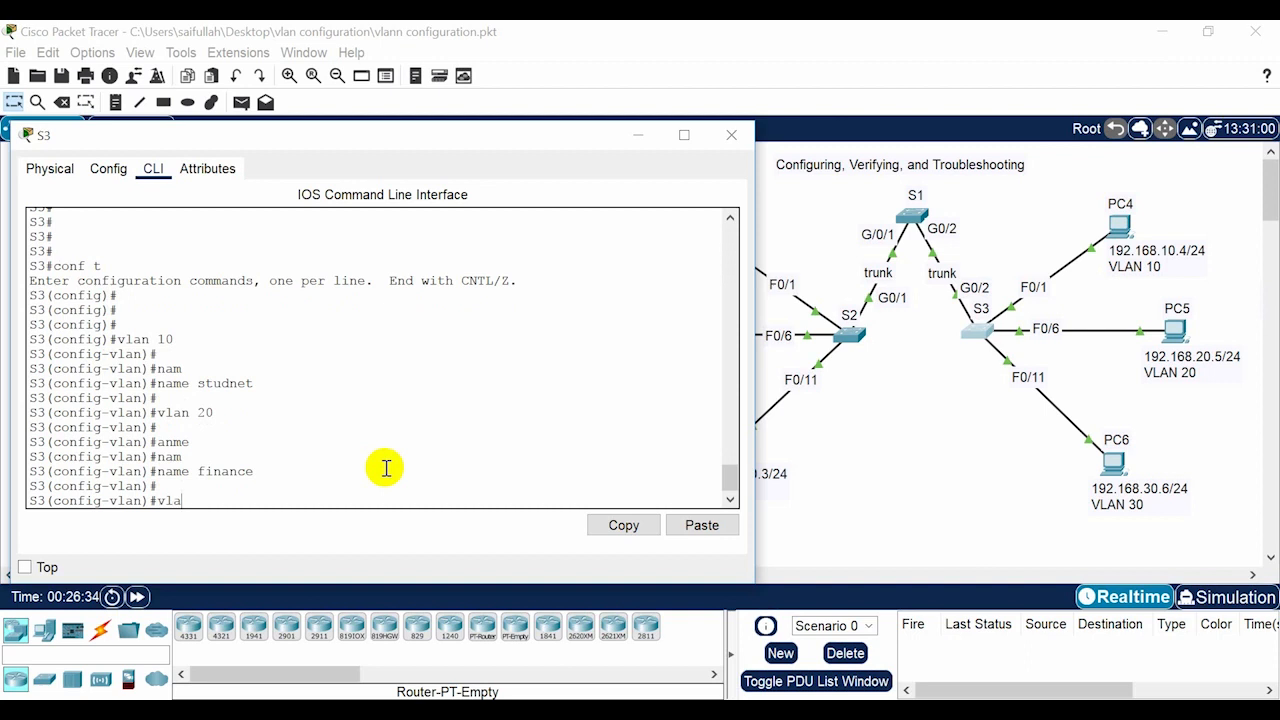
type("n 30")
key("Return")
key("Return")
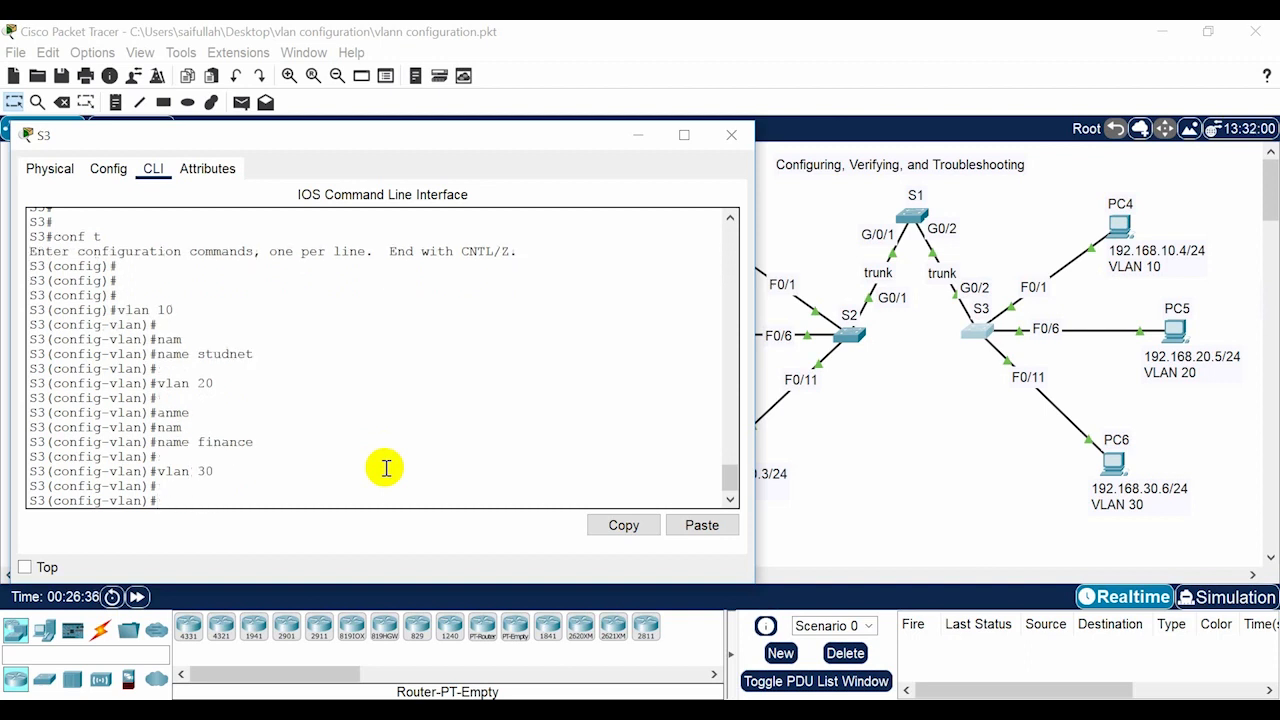
type("n")
key("Tab")
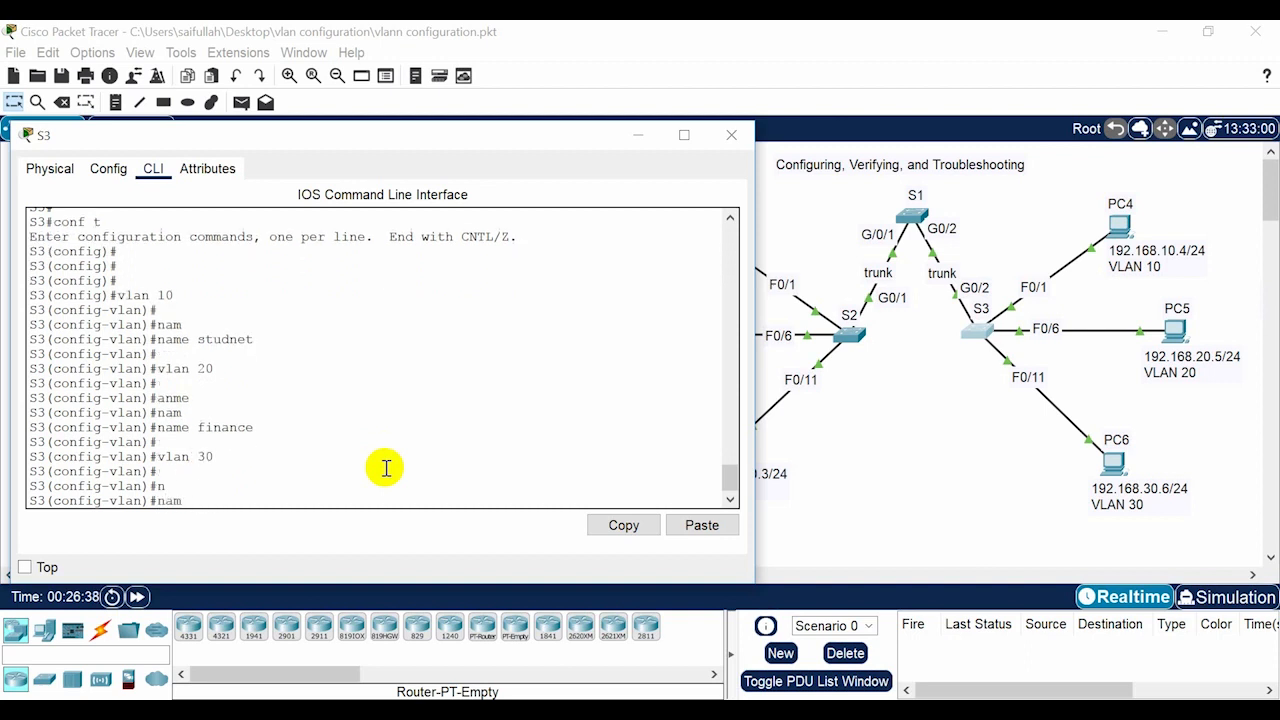
key("Tab")
key("Return")
key("Return")
key("Return")
key("Return")
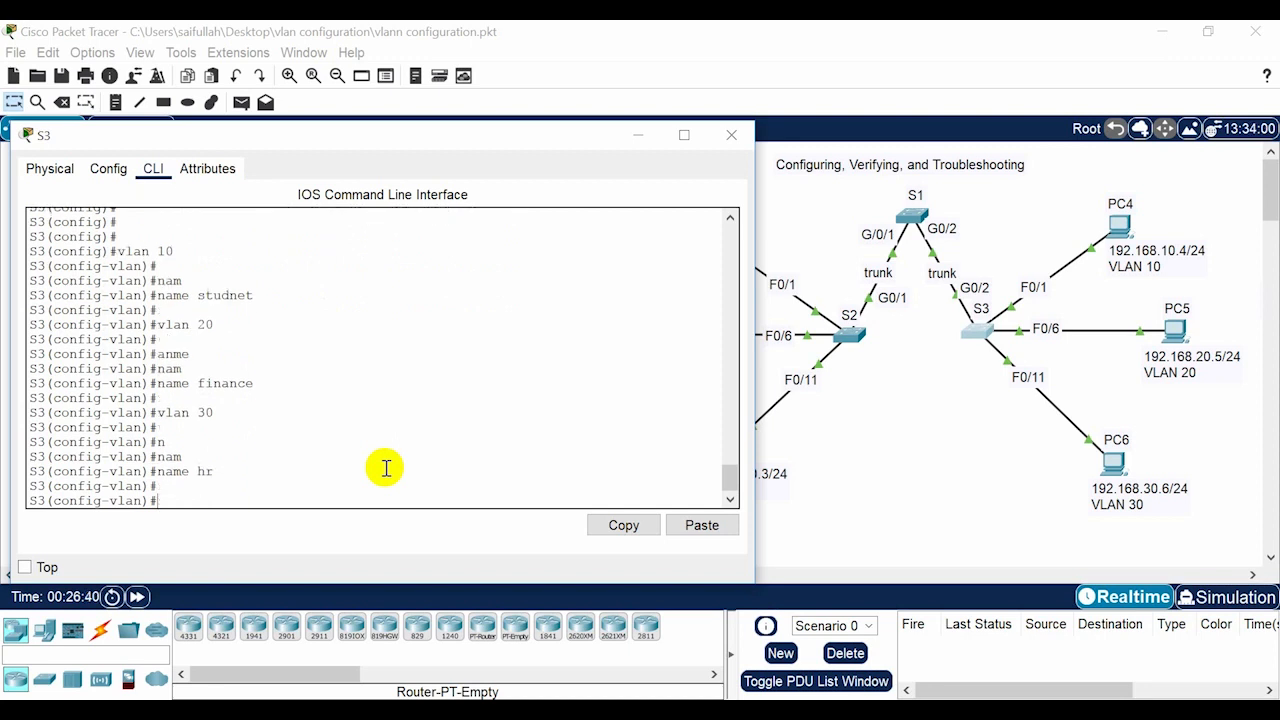
Step: Leave configuration mode on switch S3 with the end command
type("en")
key("Return")
key("Return")
key("Return")
key("Return")
key("Return")
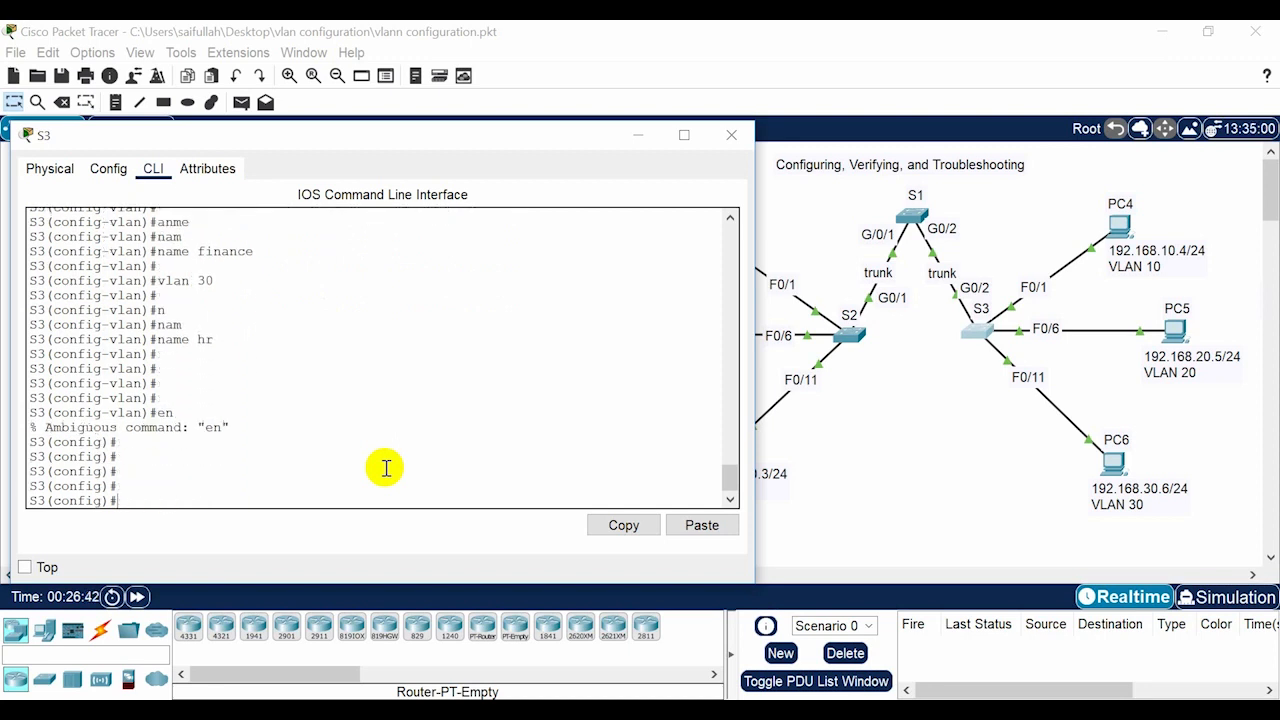
type("en")
key("Return")
key("Return")
type("en")
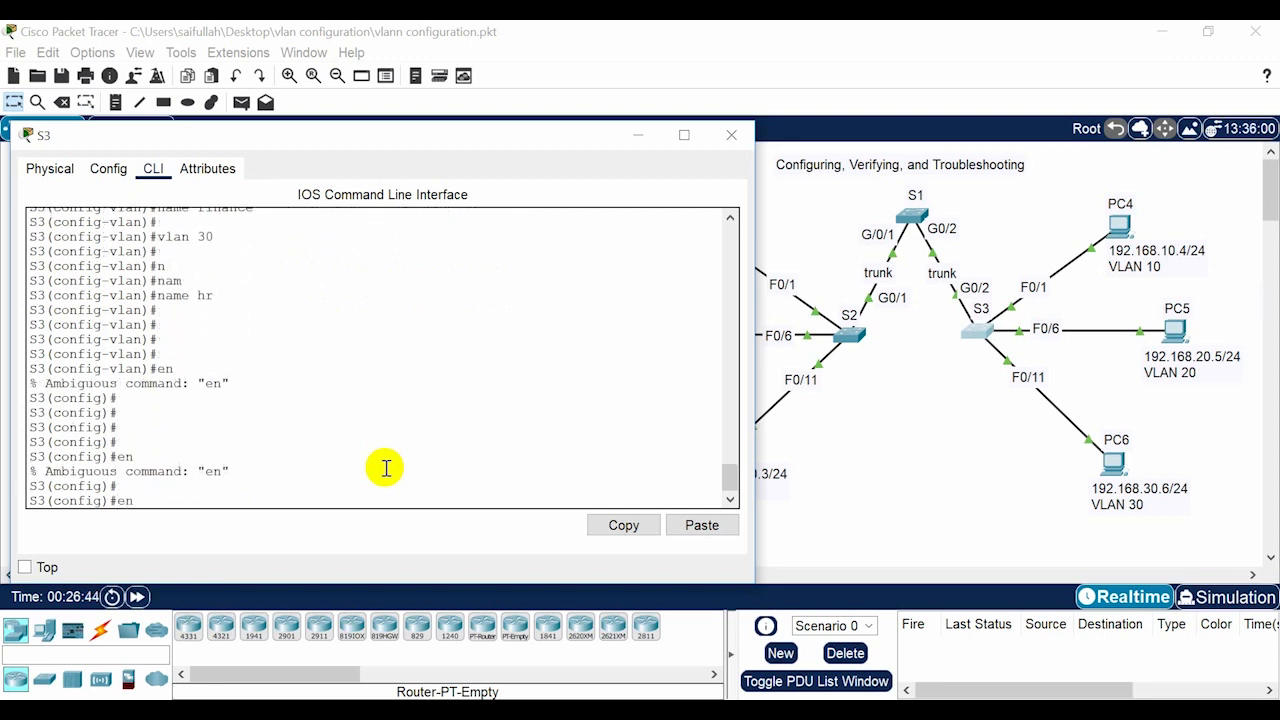
type("d")
key("Return")
Step: Save the configuration of switch S3 with the w command
type("w")
key("Return")
type("r")
key("Return")
key("Return")
key("Return")
key("Return")
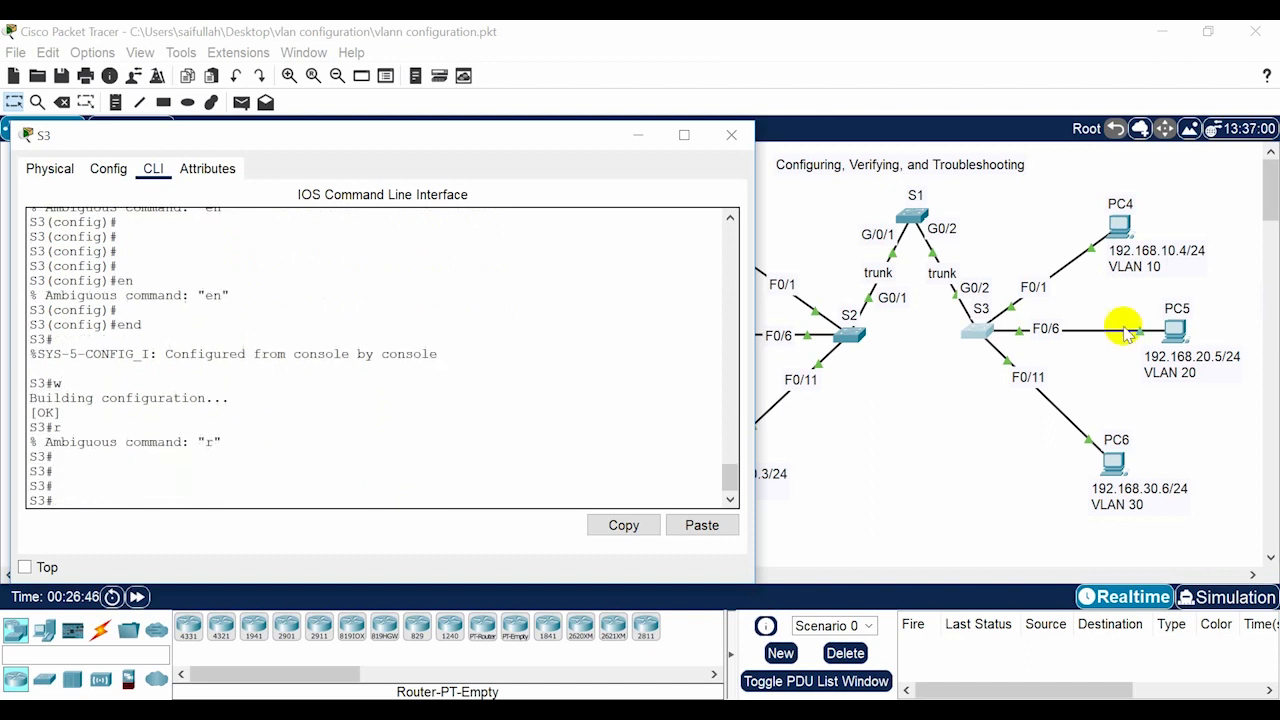
Step: Create VLAN 10 on switch S2, name it student and return to global configuration mode
left_click(849, 336)
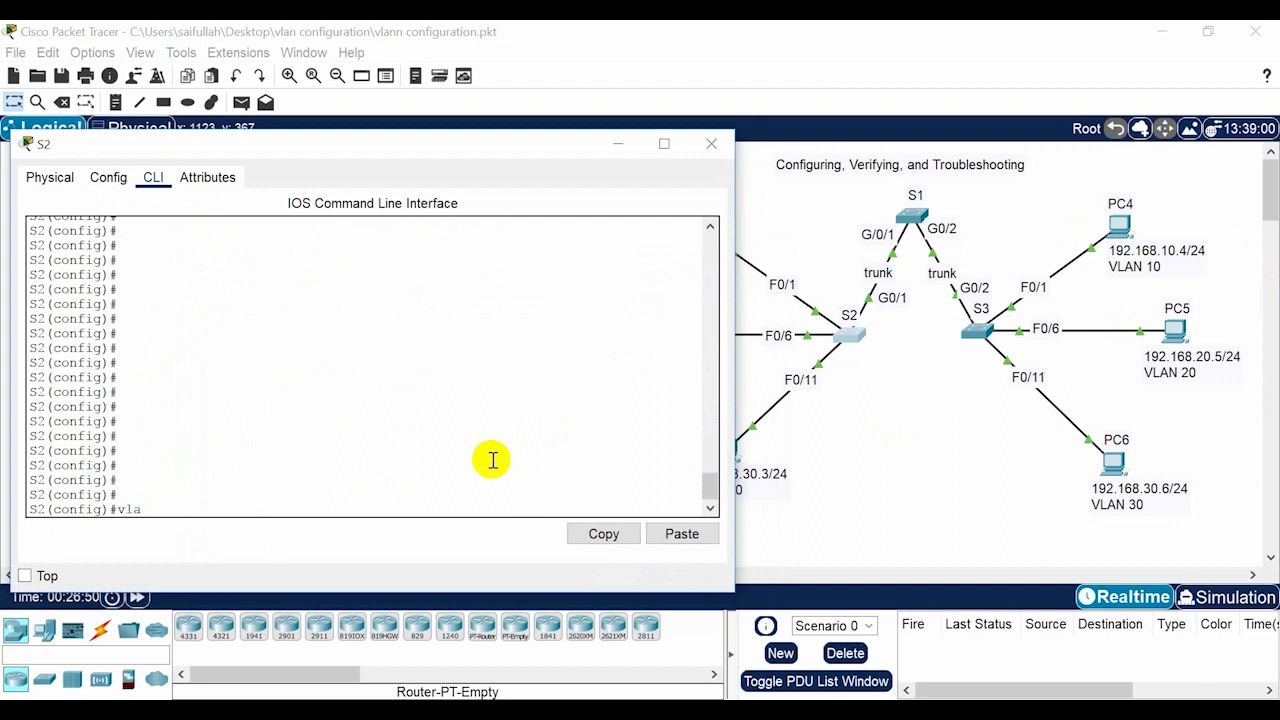
key("Return")
key("Return")
key("Return")
key("Return")
type("nam")
key("Tab")
type("stu")
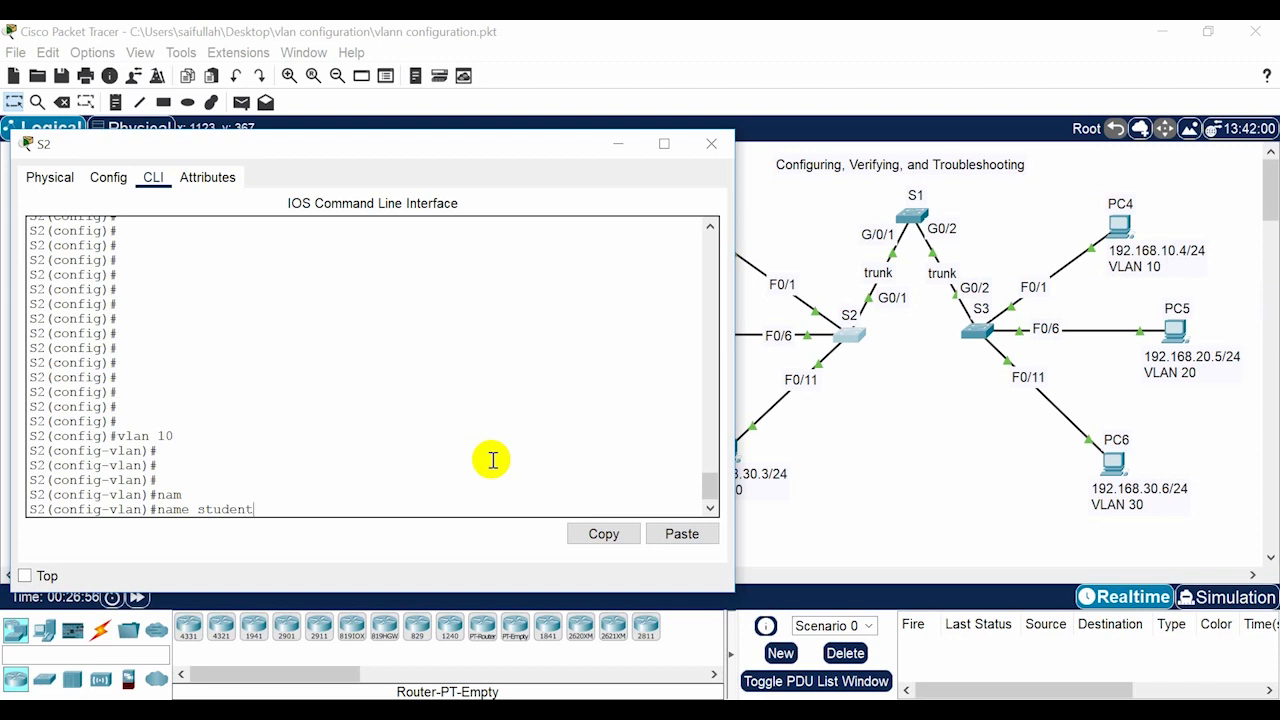
type("dent")
key("Return")
key("Return")
key("Return")
key("Return")
key("Return")
key("Return")
key("Return")
key("Return")
key("Return")
key("Return")
key("Return")
key("Return")
key("Return")
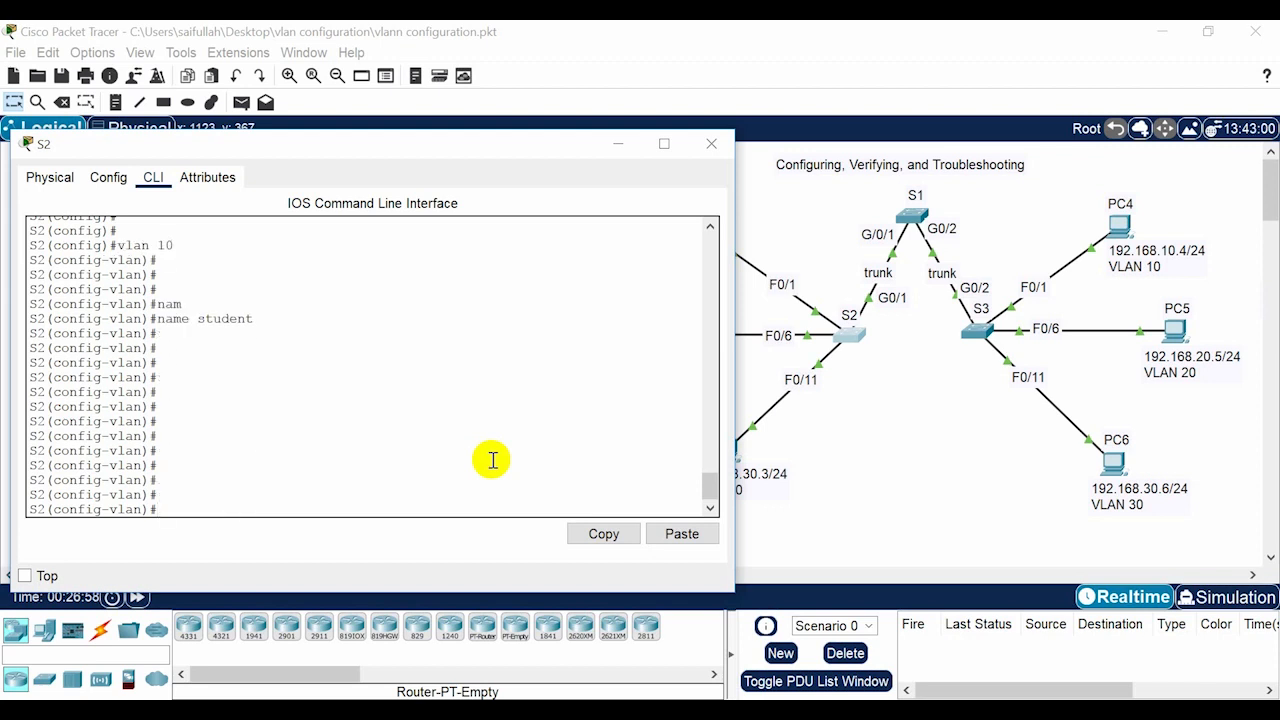
type("exit")
key("Return")
key("Return")
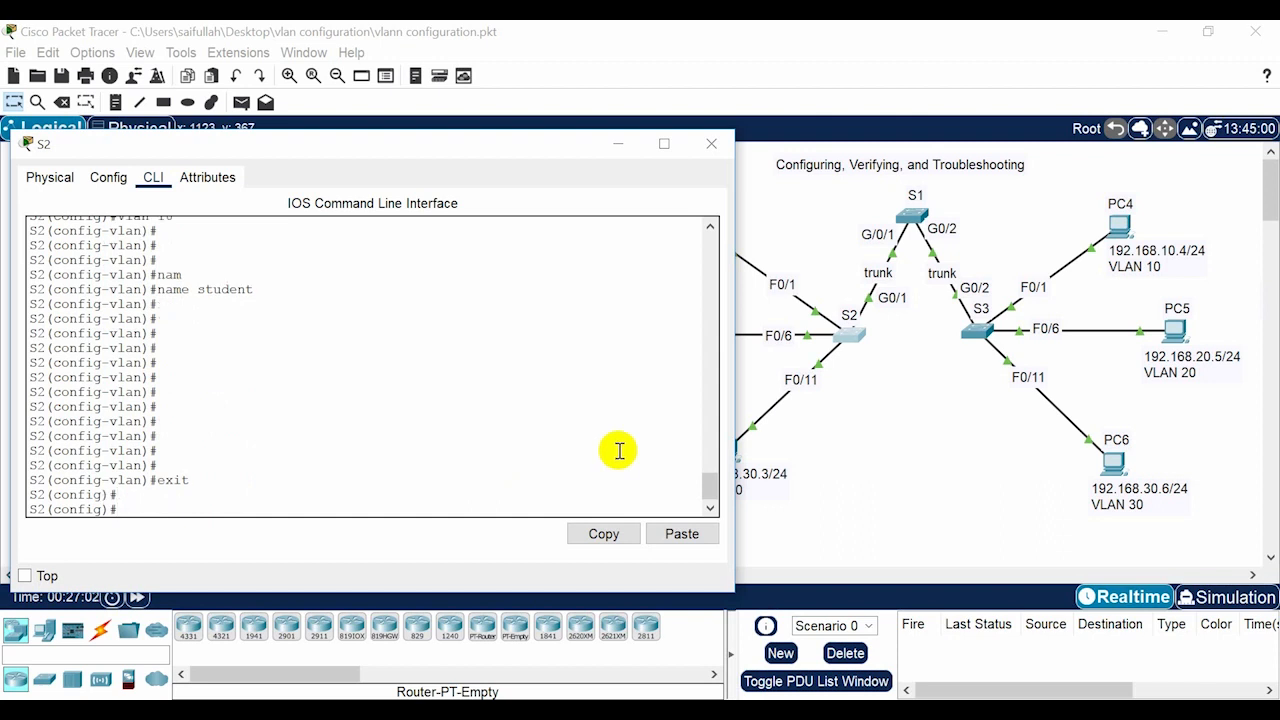
Step: Enter interface configuration mode for fastEthernet 0/6 on switch S2
left_click(790, 442)
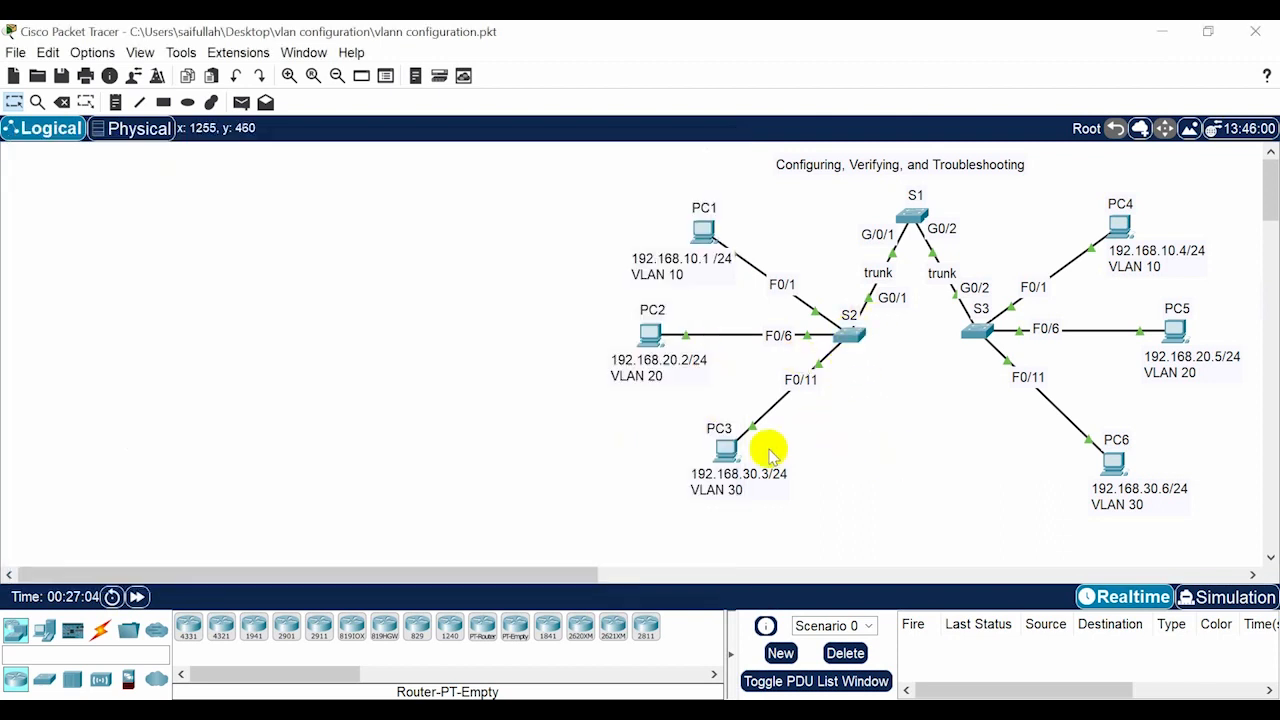
left_click(848, 334)
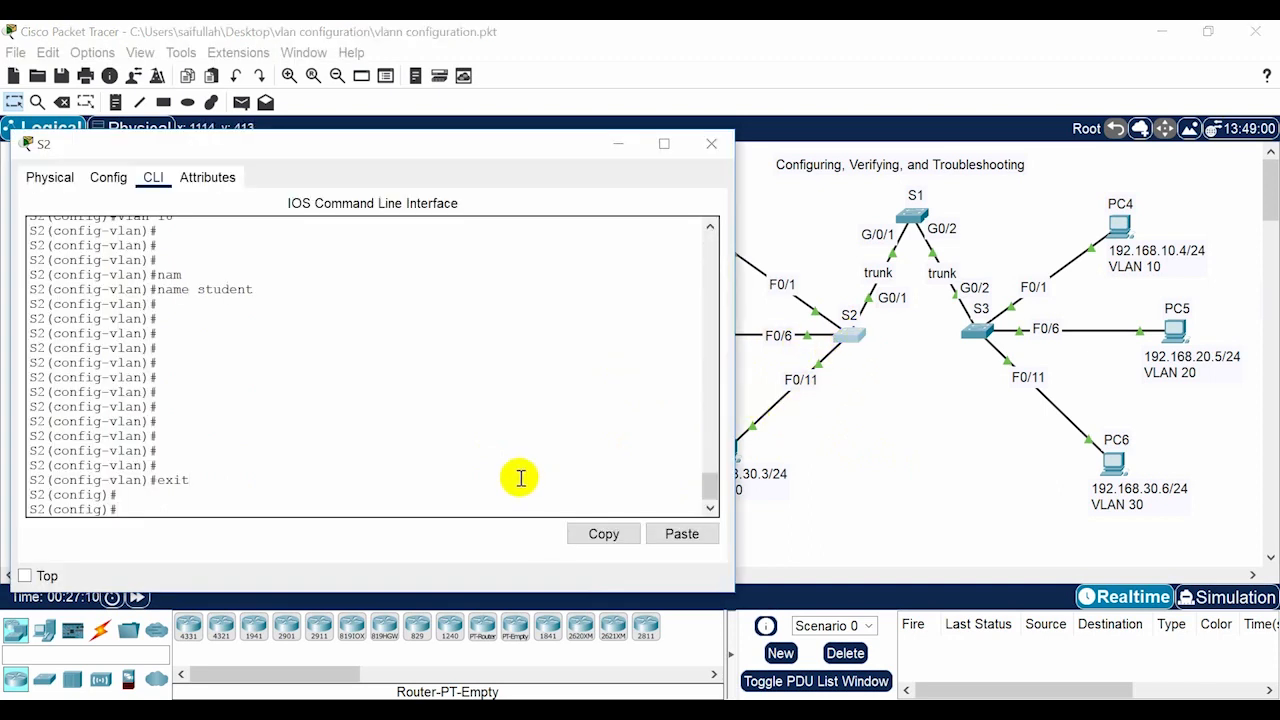
type("in")
key("Tab")
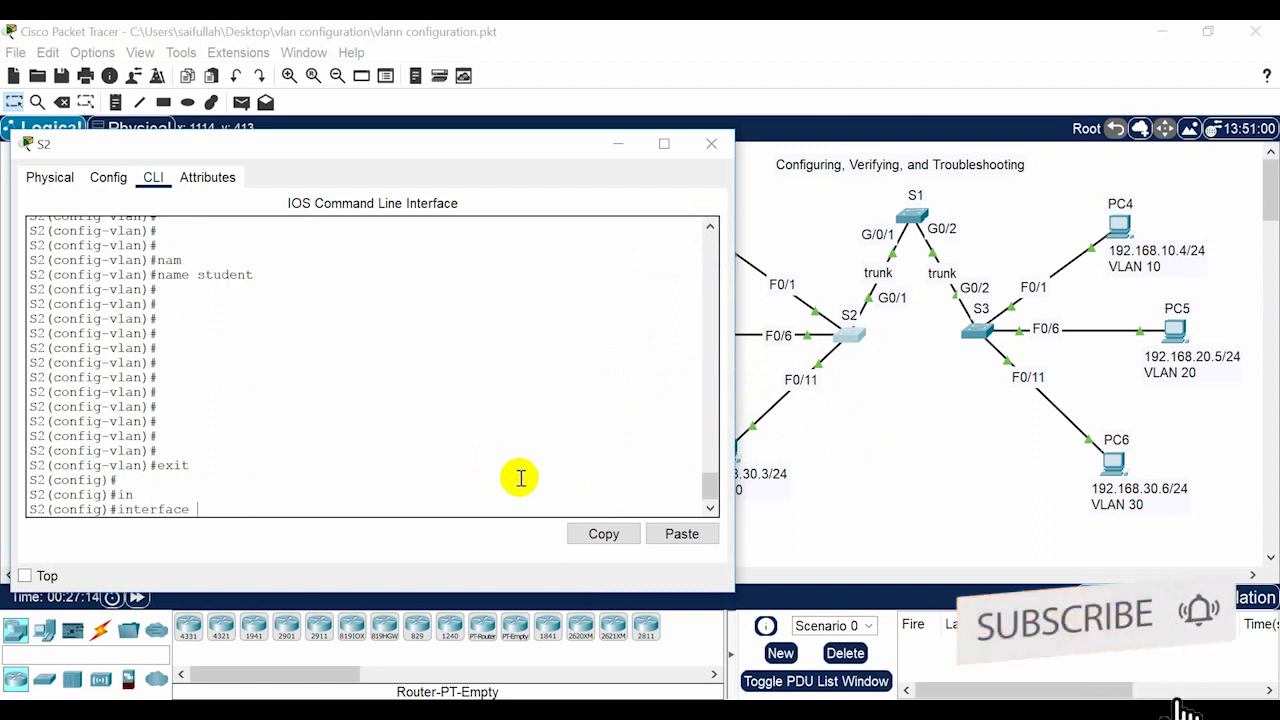
type("f")
key("Tab")
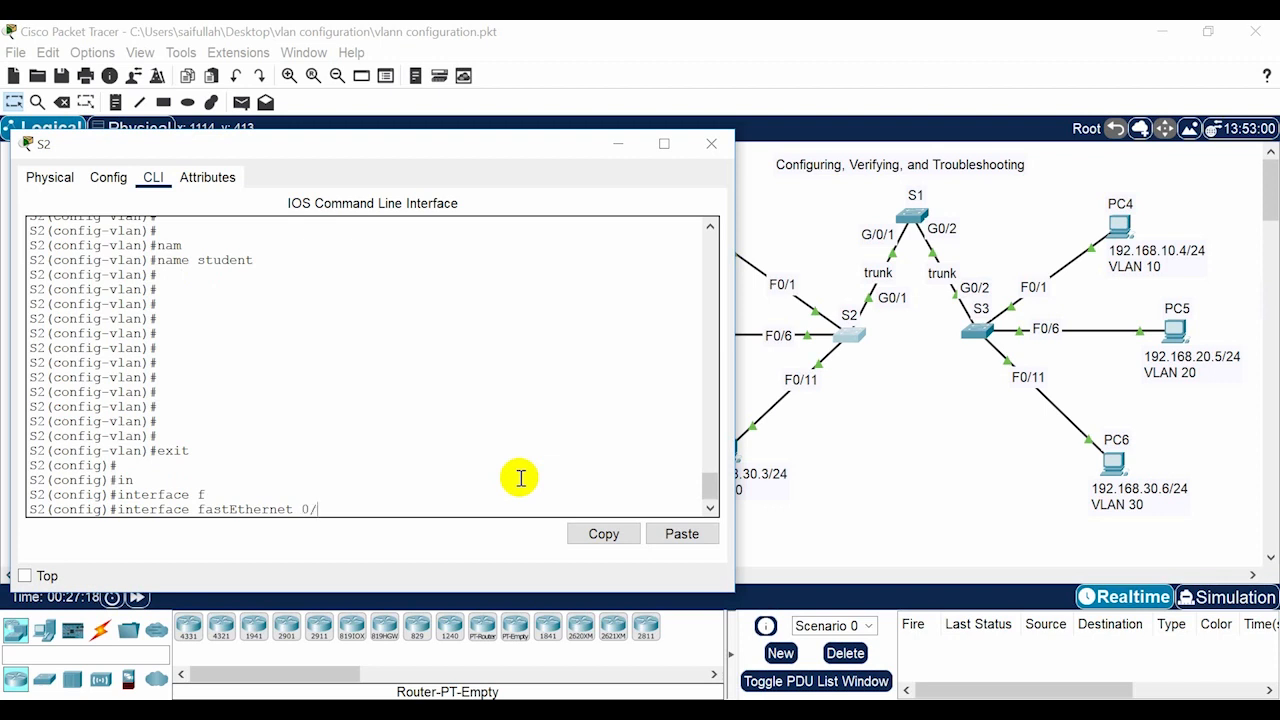
key("Return")
key("Return")
key("Return")
key("Return")
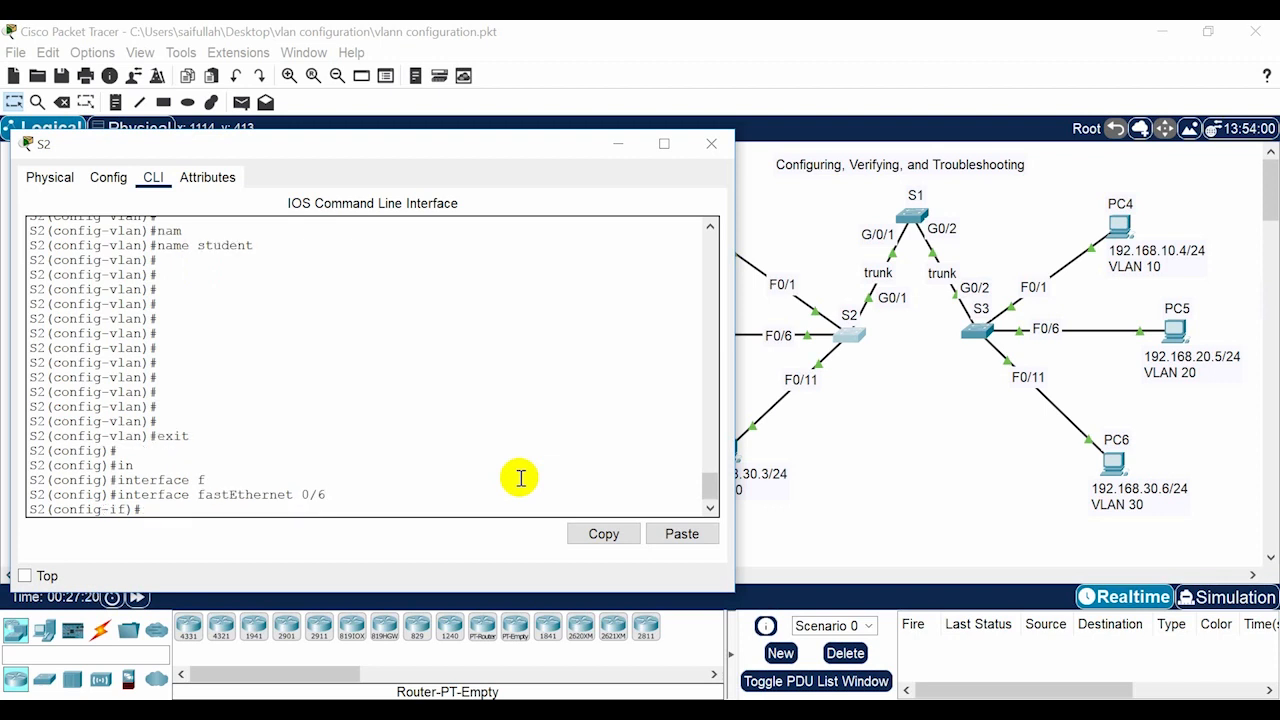
Step: Set interface fastEthernet 0/6 on switch S2 to switchport mode access
type("sw")
key("Tab")
type("m")
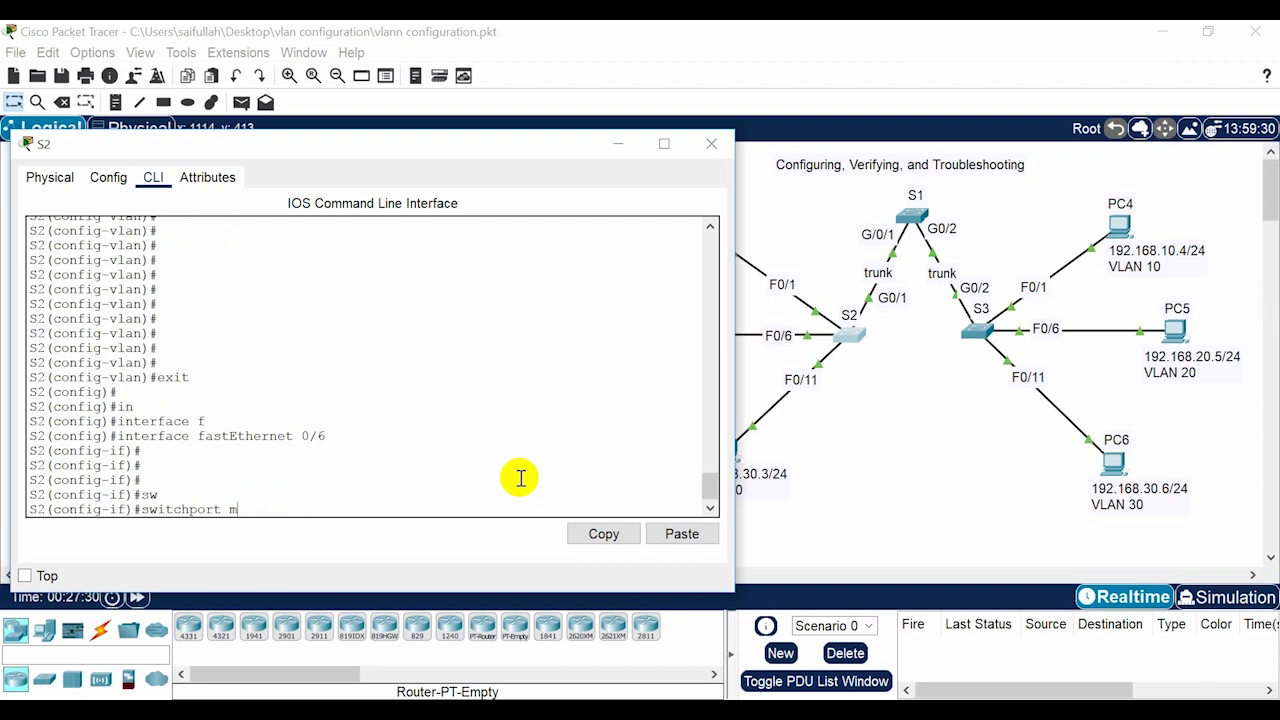
type("ode a")
key("Tab")
type("acc")
key("Tab")
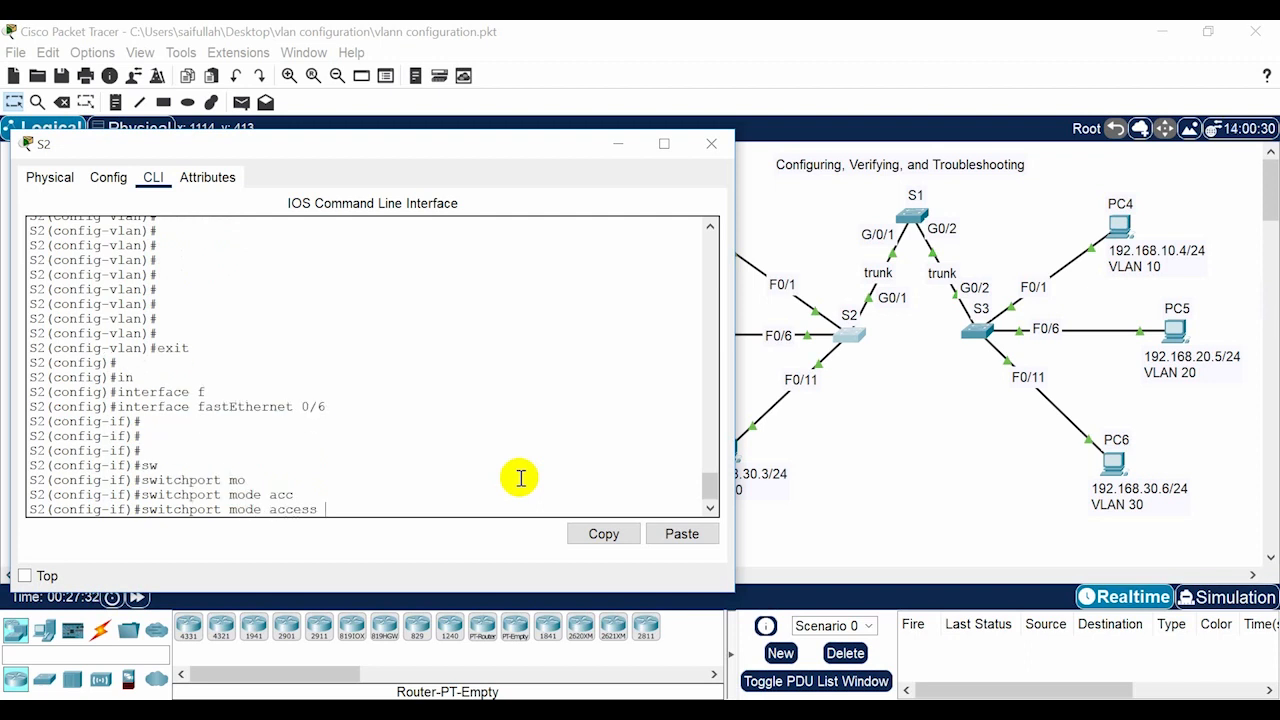
key("Return")
key("Return")
Step: Assign interface fastEthernet 0/6 on switch S2 to access VLAN 20 and review the command output
type("sw")
key("Tab")
type("acc")
key("Tab")
type("vl")
key("Tab")
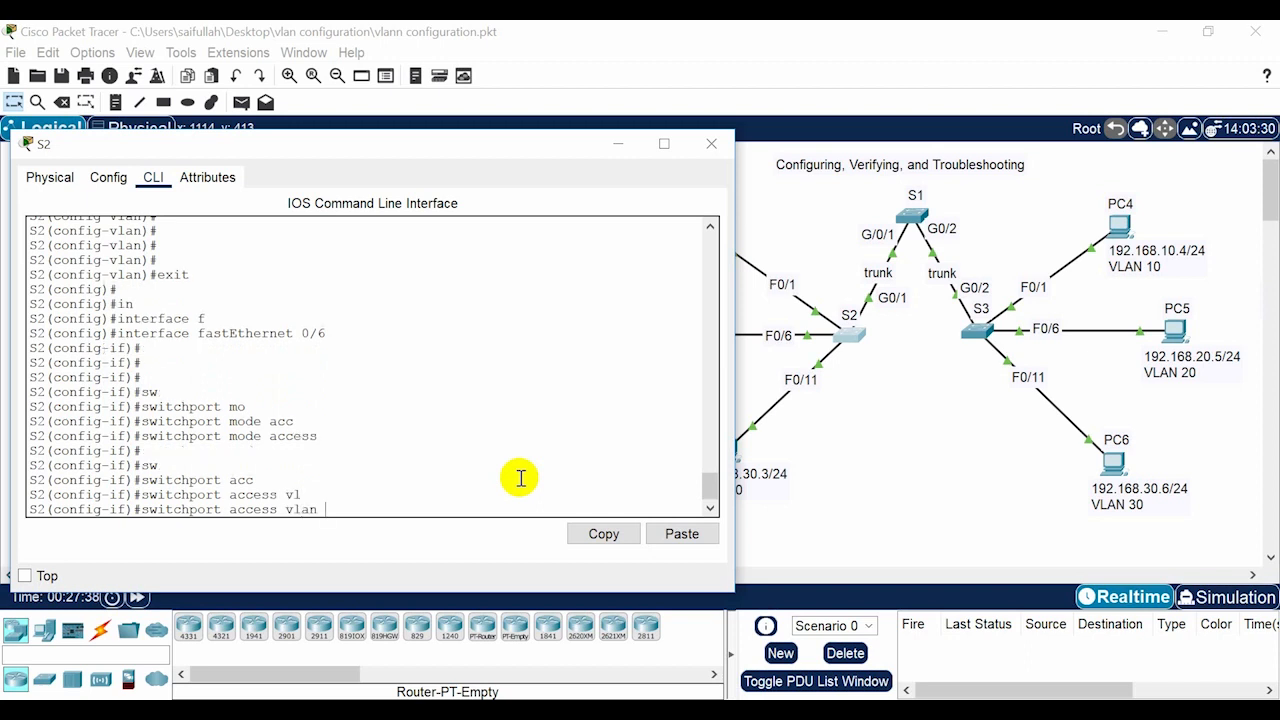
type("20")
key("Return")
key("Return")
key("Return")
key("Return")
key("Return")
key("Return")
key("Return")
key("Return")
key("Return")
key("Return")
key("Return")
key("Return")
key("Return")
key("Return")
key("Return")
key("Return")
key("Return")
key("Return")
key("Return")
key("Return")
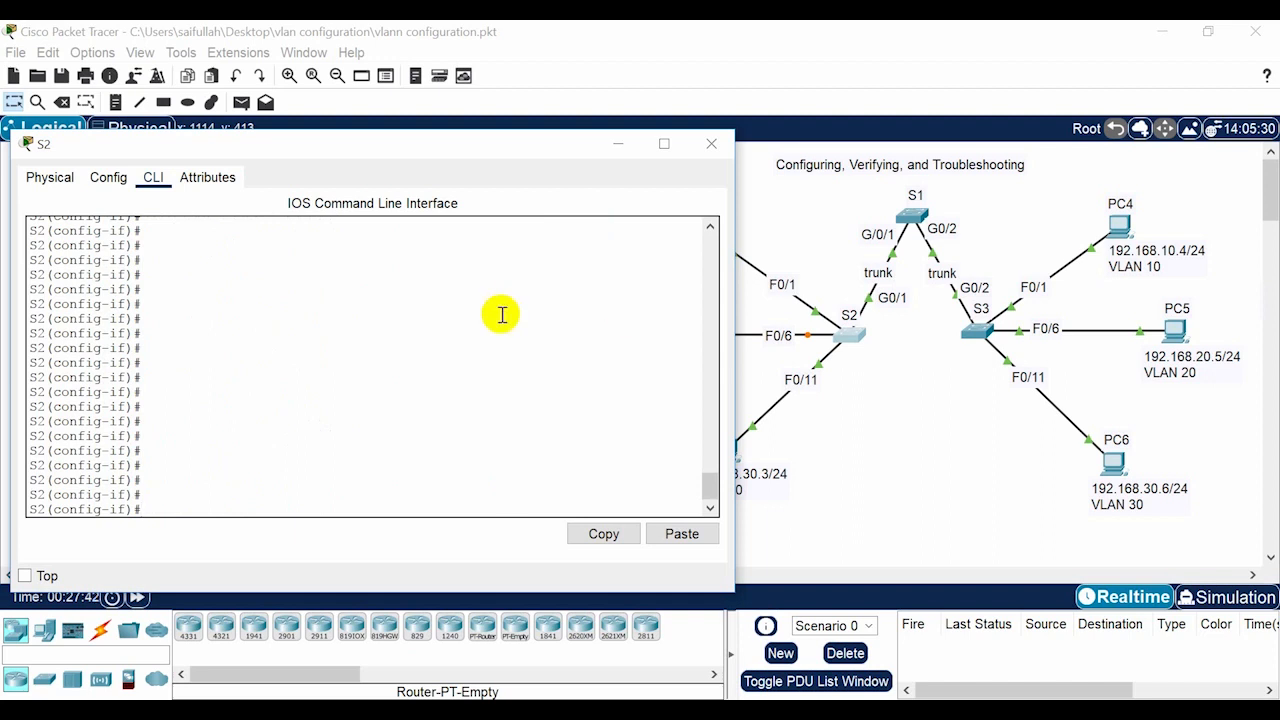
scroll(497, 330, "up", 4)
left_click_drag(46, 372, 318, 388)
left_click(342, 430)
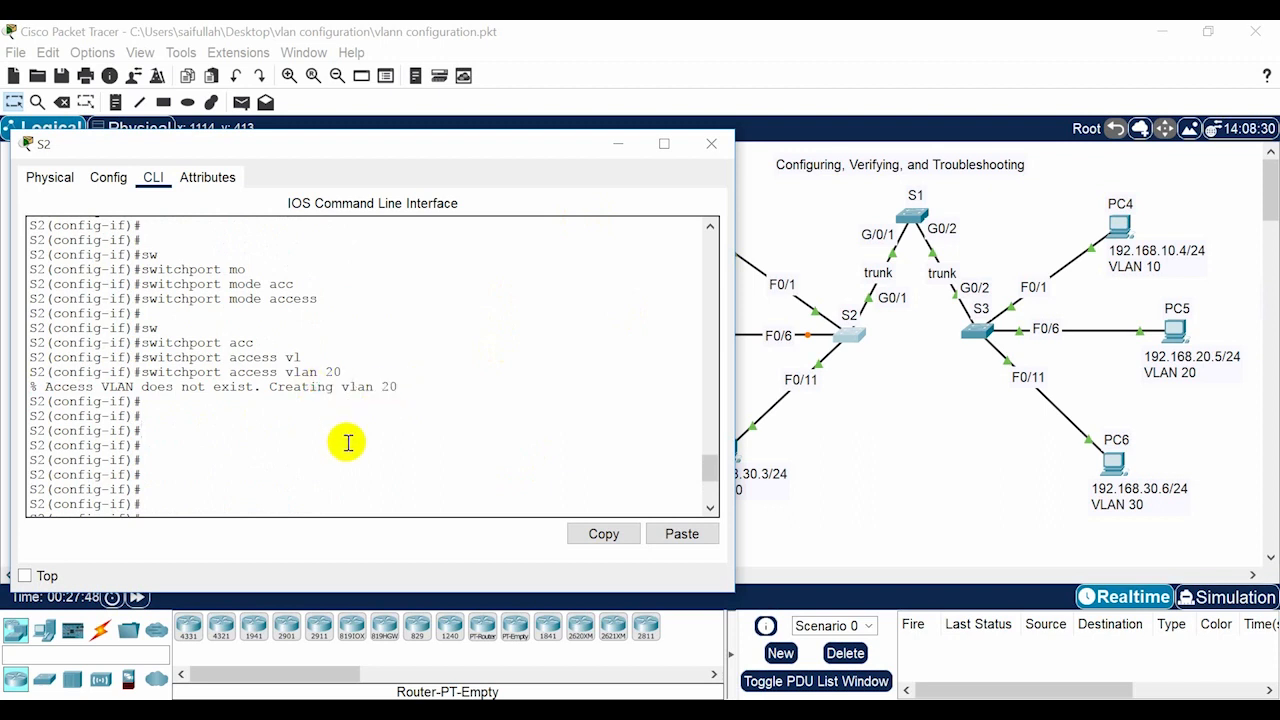
Step: Exit interface configuration on switch S2 back to global configuration mode
key("Return")
key("Return")
key("Return")
key("Return")
key("Return")
key("Return")
key("Return")
key("Return")
key("Return")
key("Return")
key("Return")
key("Return")
type("e")
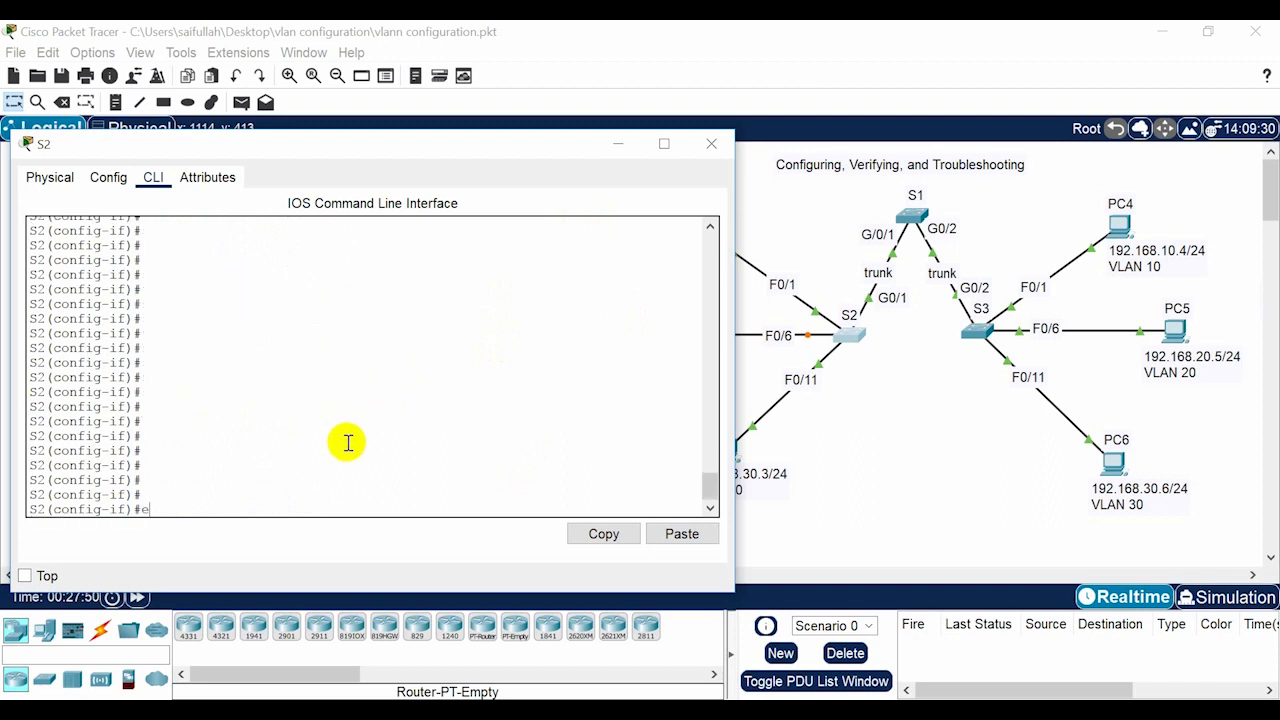
type("xit")
key("Return")
key("Return")
key("Return")
key("Return")
key("Return")
key("Return")
key("Return")
key("Return")
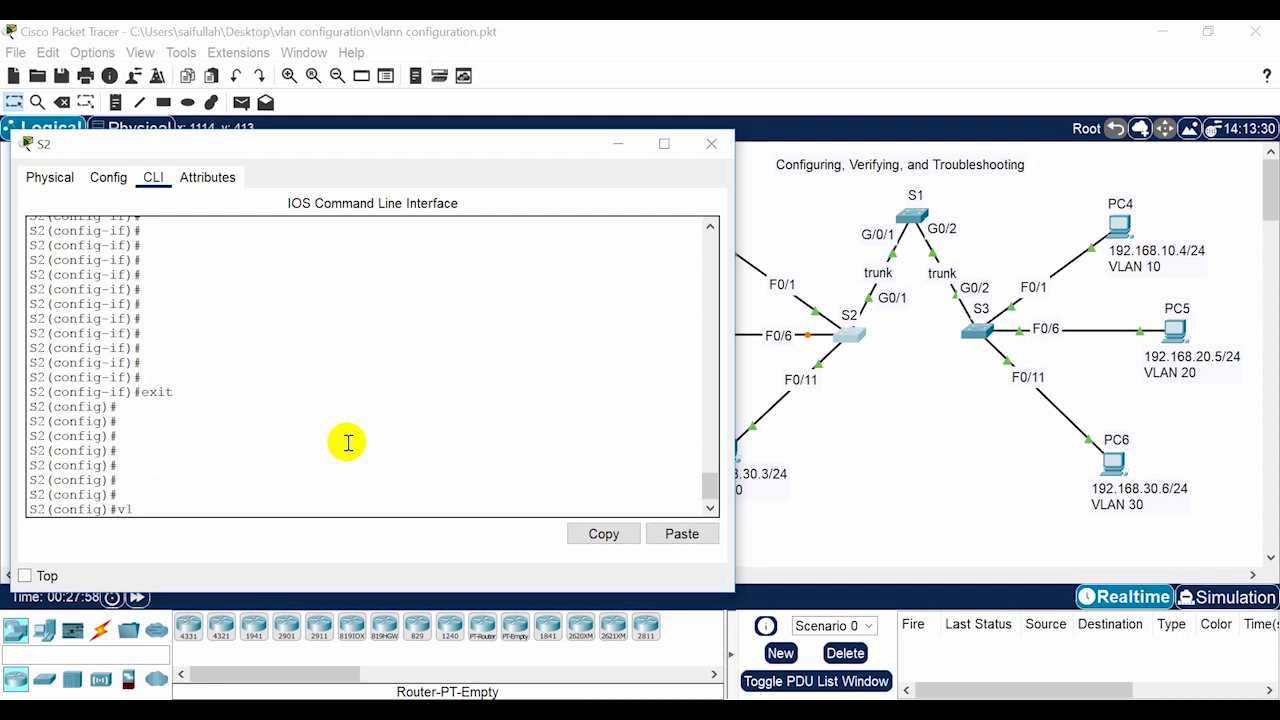
Step: Name VLAN 20 on switch S2 finance and leave configuration mode with the end command
type("vlan 20")
key("Return")
key("Return")
key("Return")
type("nam")
key("Tab")
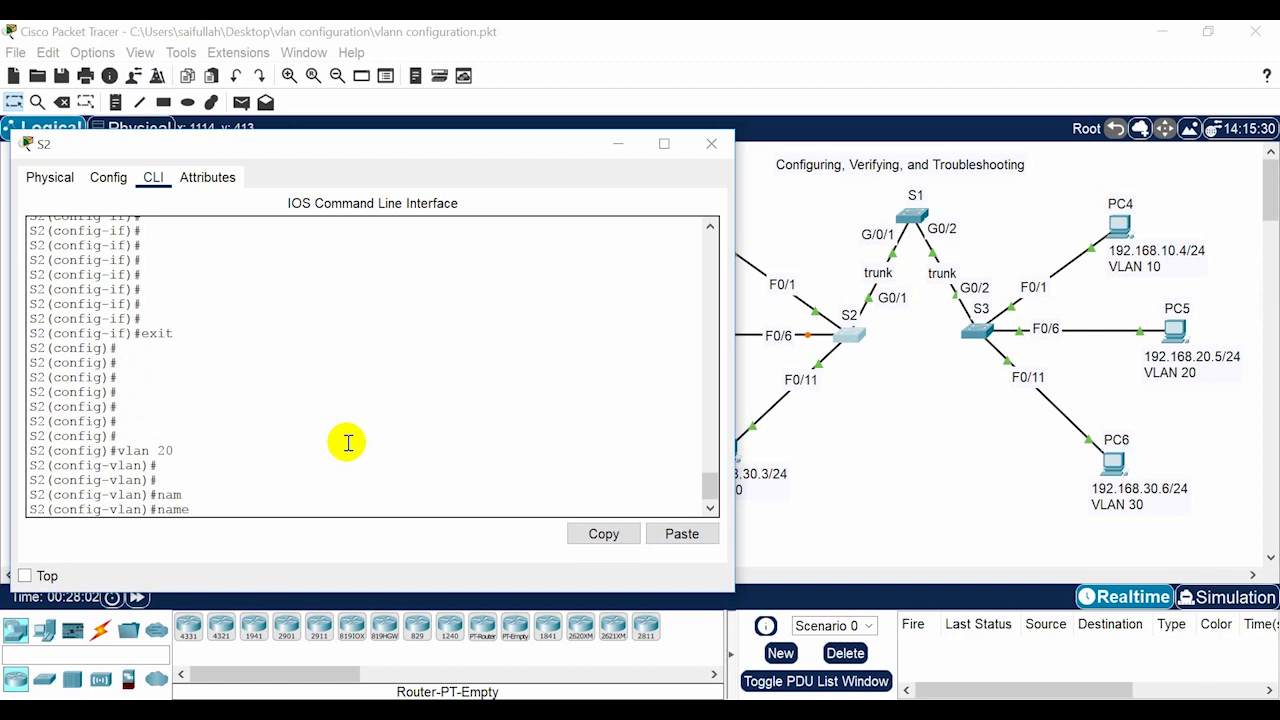
type("finance")
key("Return")
key("Return")
key("Return")
key("Return")
key("Return")
key("Return")
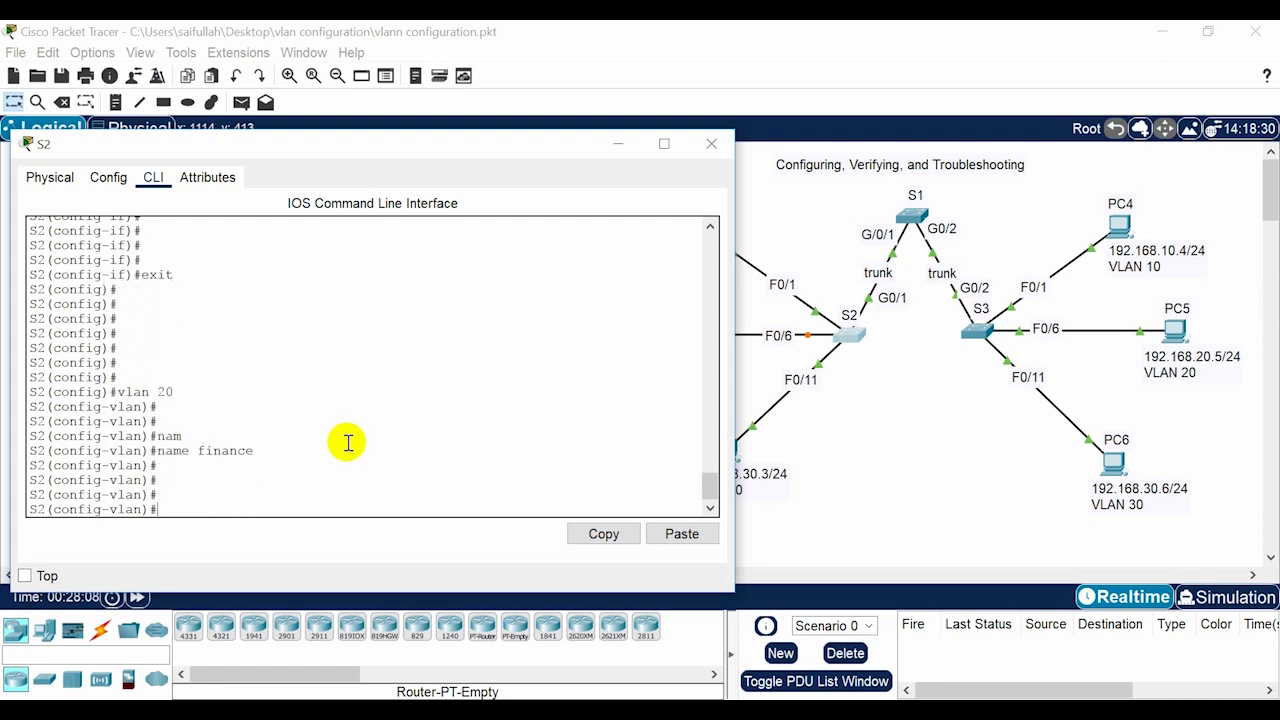
type("end")
key("Return")
key("Return")
key("Return")
key("Return")
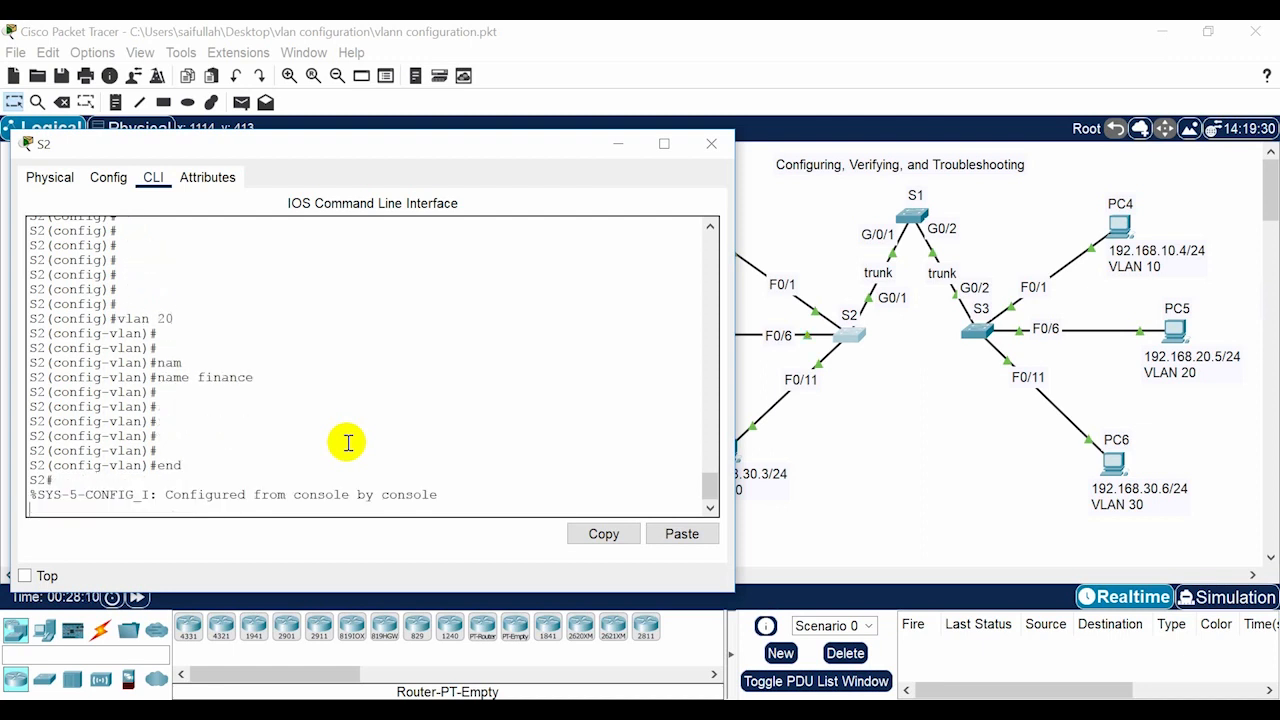
Step: Enter global configuration mode again on switch S2 with the conf t command
type("conf t")
key("Return")
key("Return")
key("Return")
key("Return")
key("Return")
key("Return")
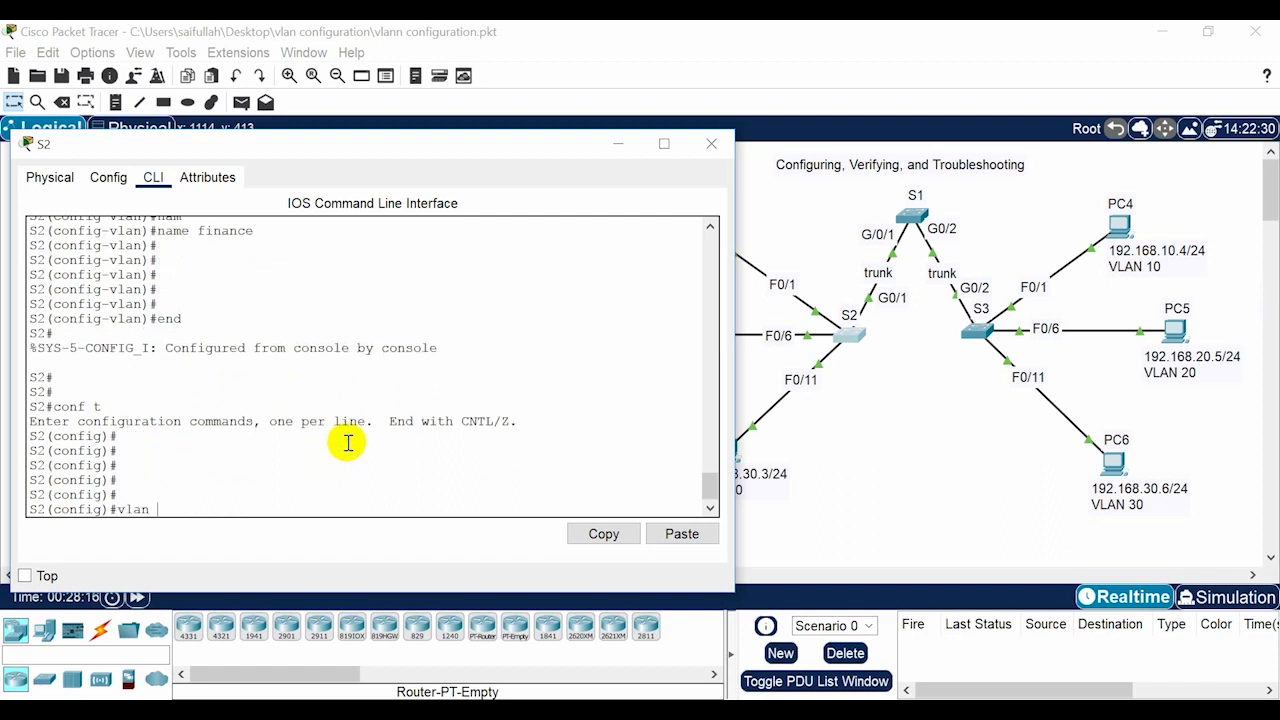
Step: Create VLAN 30 on switch S2 and name it hr
type("vlan 30")
key("Return")
key("Return")
type("nam")
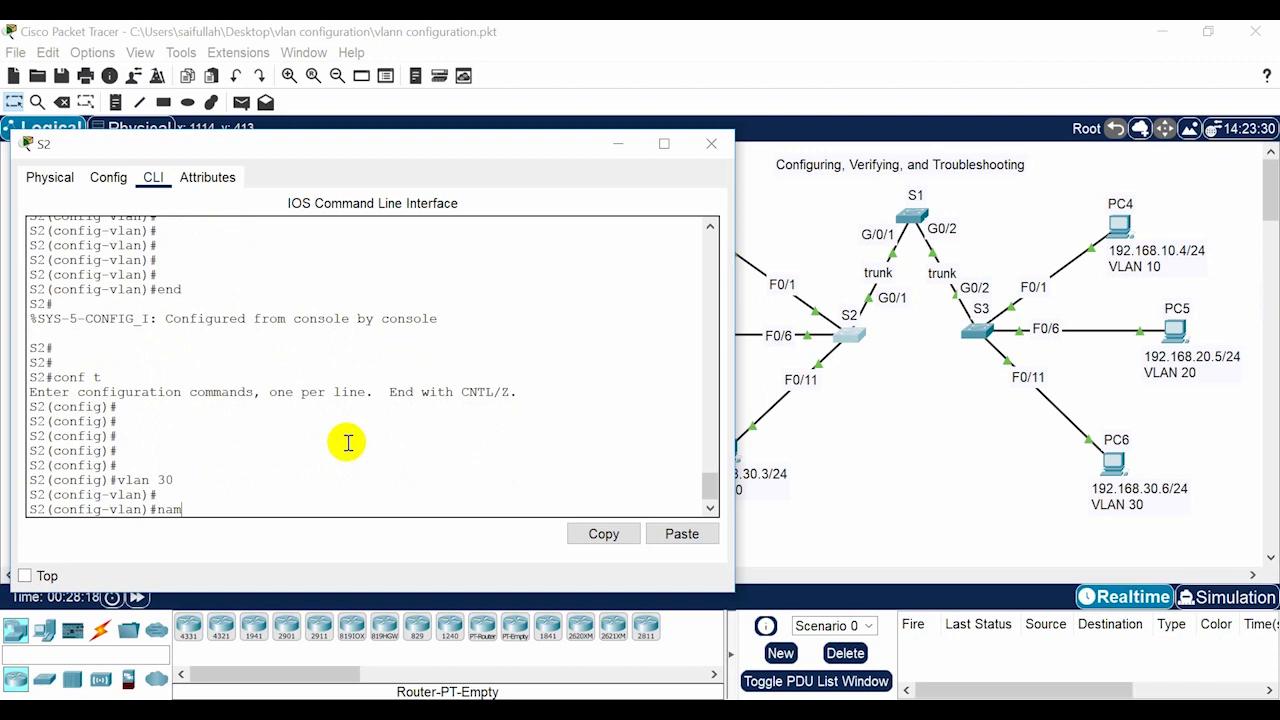
key("Tab")
type("hr")
key("Return")
key("Return")
key("Return")
key("Return")
key("Return")
key("Return")
key("Return")
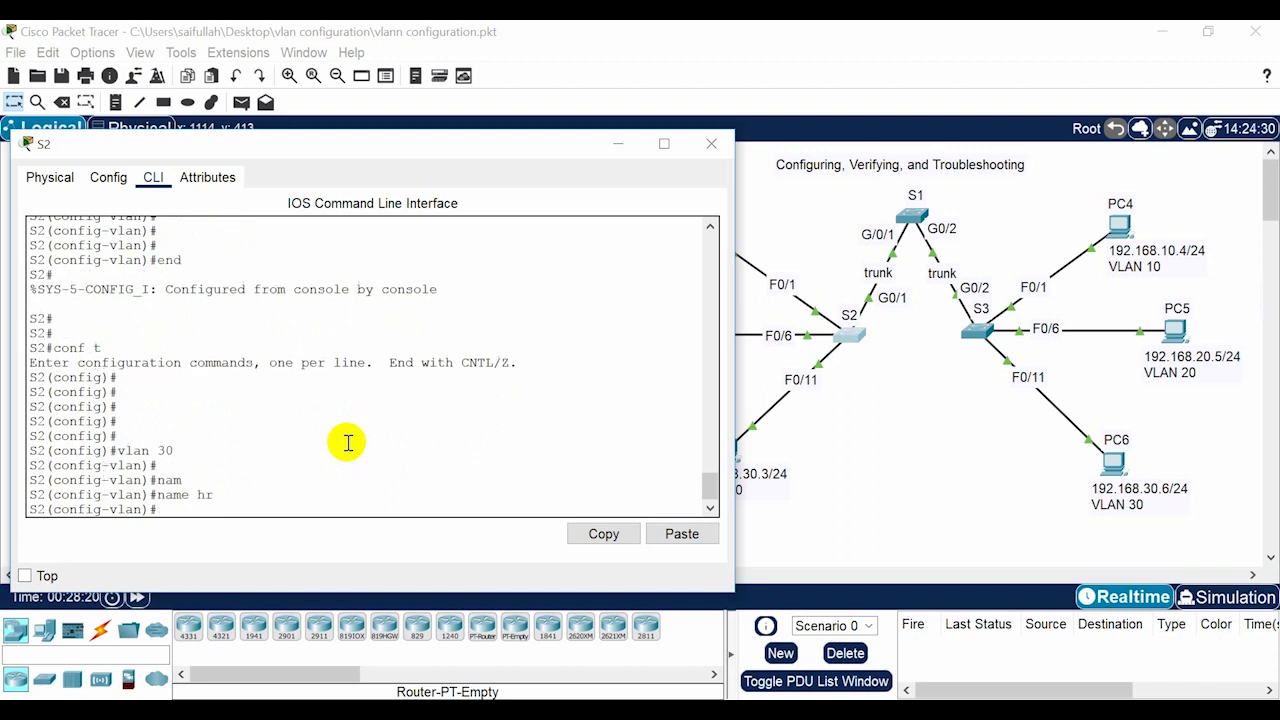
Step: Leave configuration mode on switch S2 with the end command and save the configuration with wr
type("en")
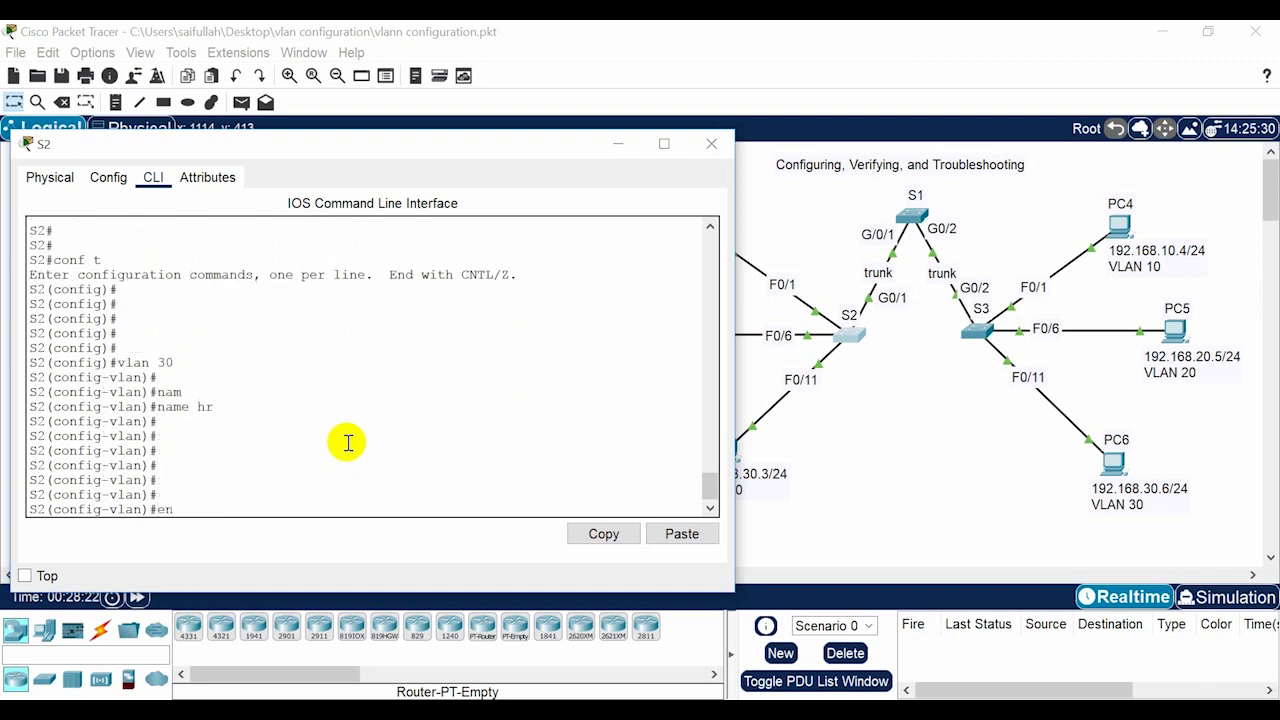
type("d")
key("Return")
type("wr")
key("Return")
key("Return")
key("Return")
key("Return")
key("Return")
key("Return")
key("Return")
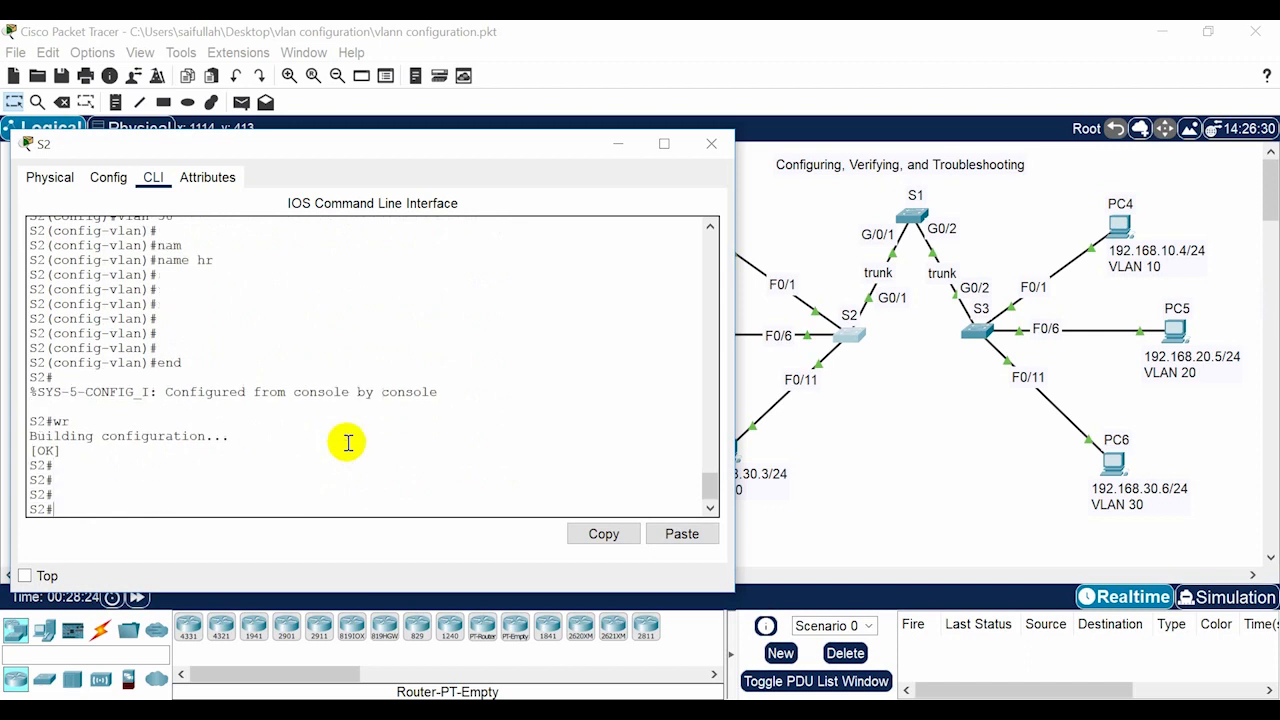
key("Return")
key("Return")
key("Return")
key("Return")
key("Return")
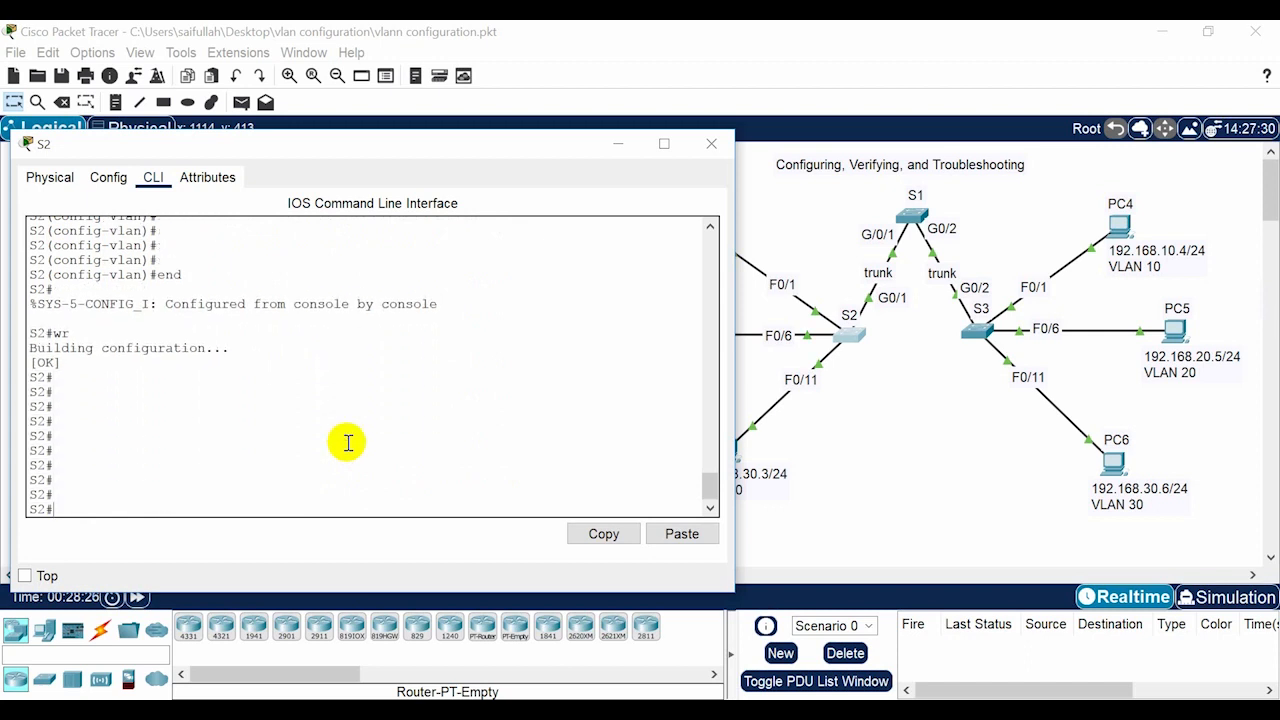
key("Return")
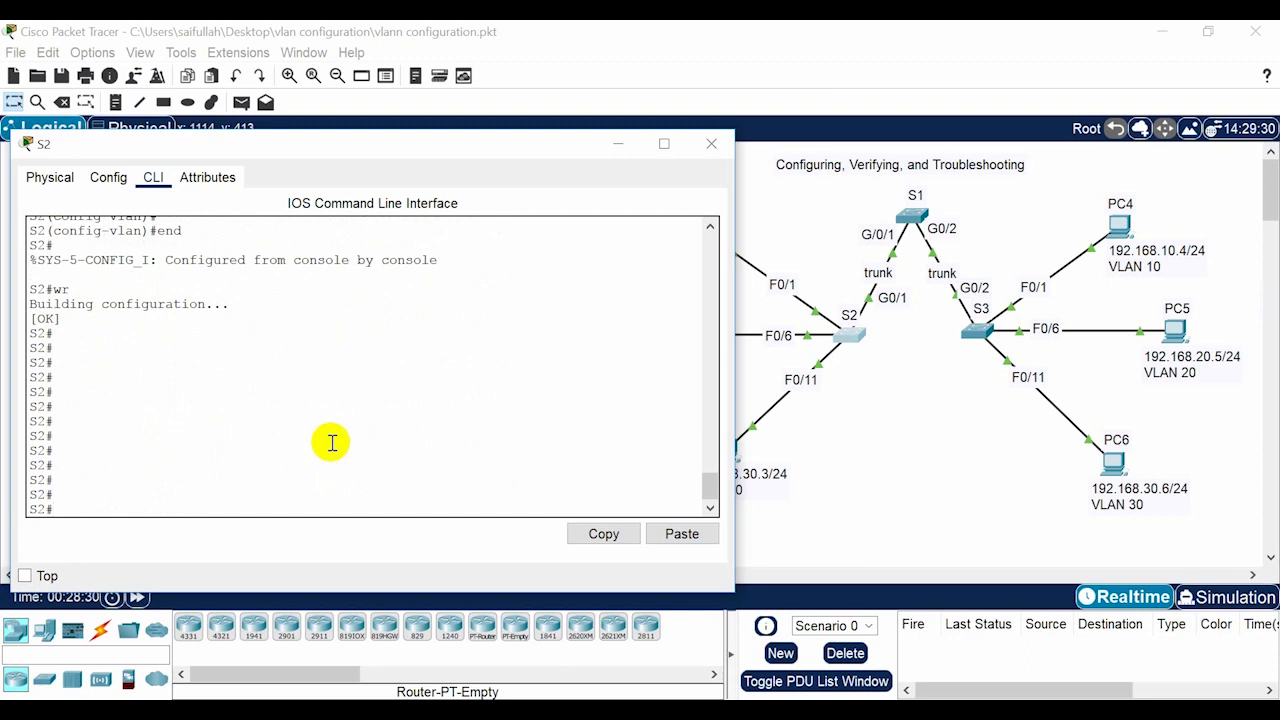
key("Return")
key("Return")
key("Return")
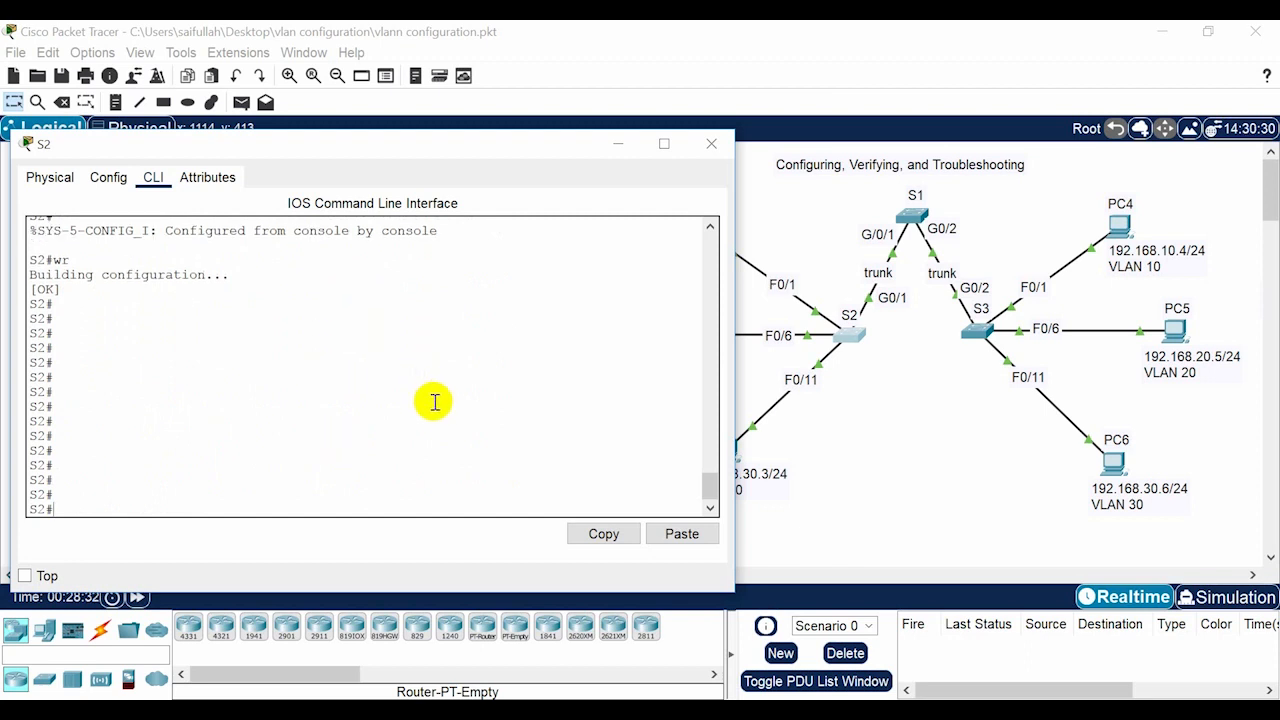
Step: Run show vlan br on switch S2 and examine the names and port assignments of VLANs 10, 20 and 30
type("sh")
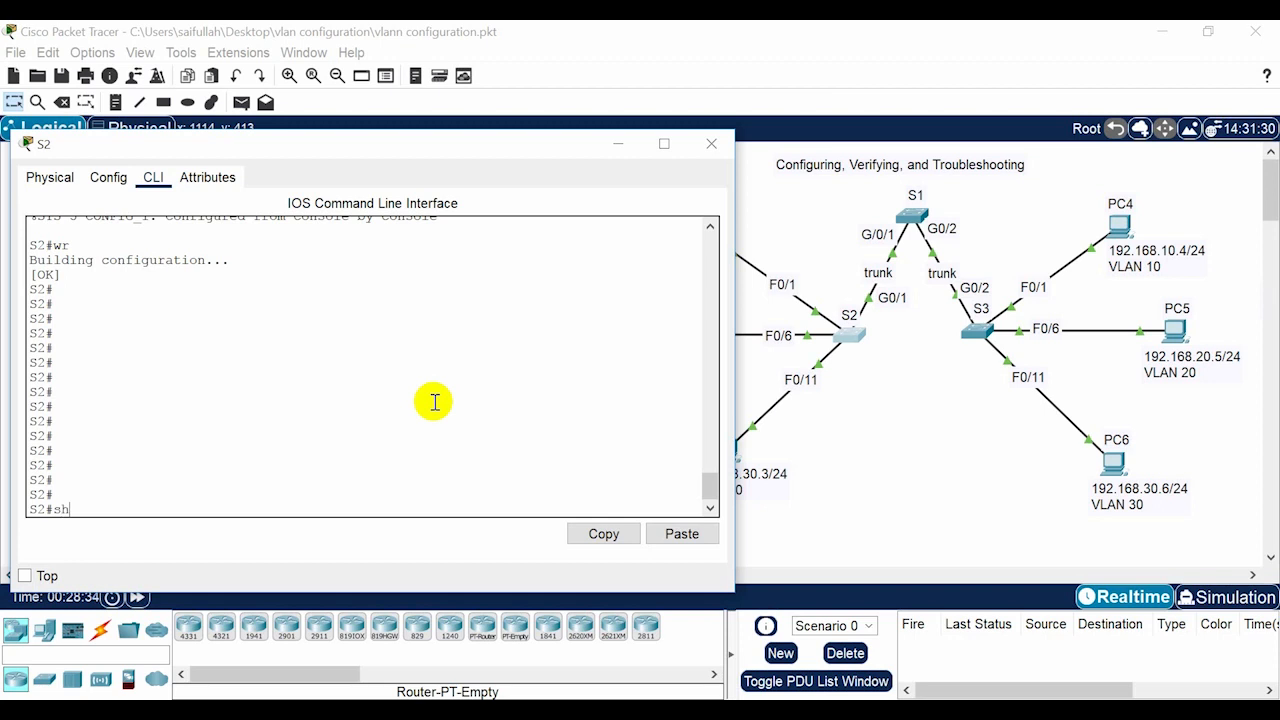
key("Tab")
type("vlan br")
key("Return")
key("Return")
key("Return")
scroll(485, 380, "up", 2)
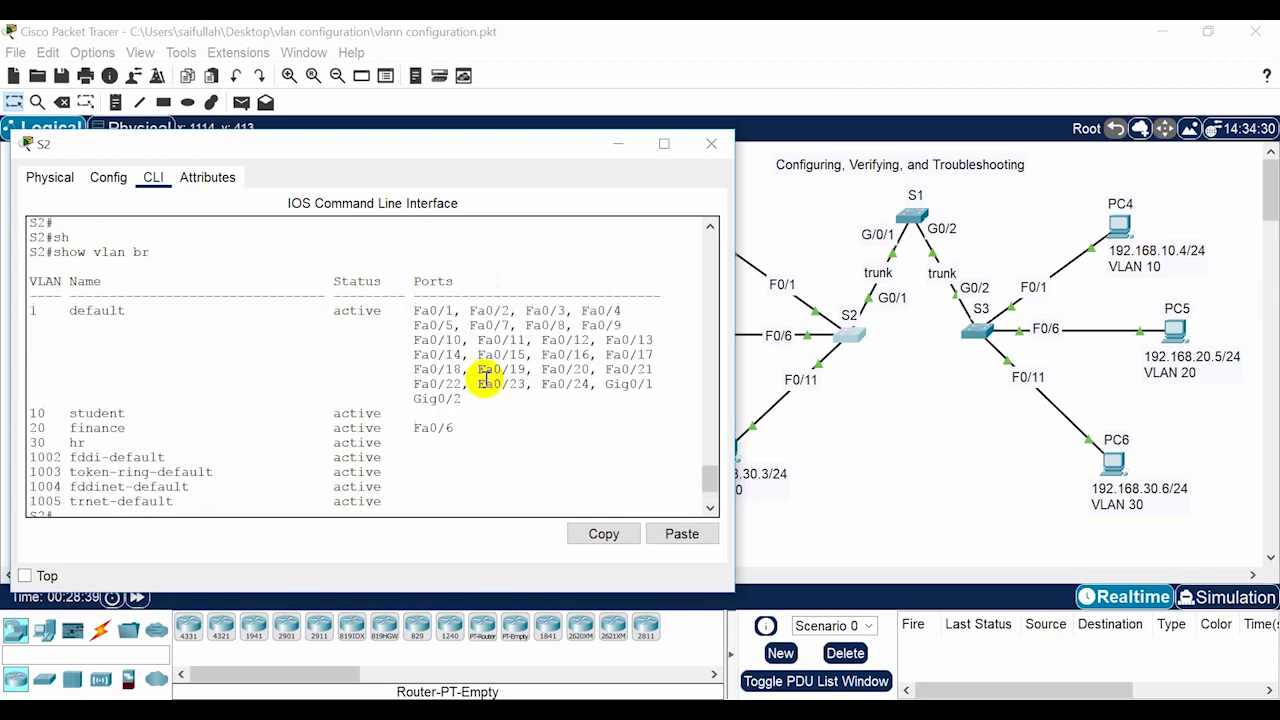
mouse_move(35, 415)
left_mouse_down()
mouse_move(460, 440)
mouse_move(106, 406)
mouse_move(33, 428)
left_mouse_up()
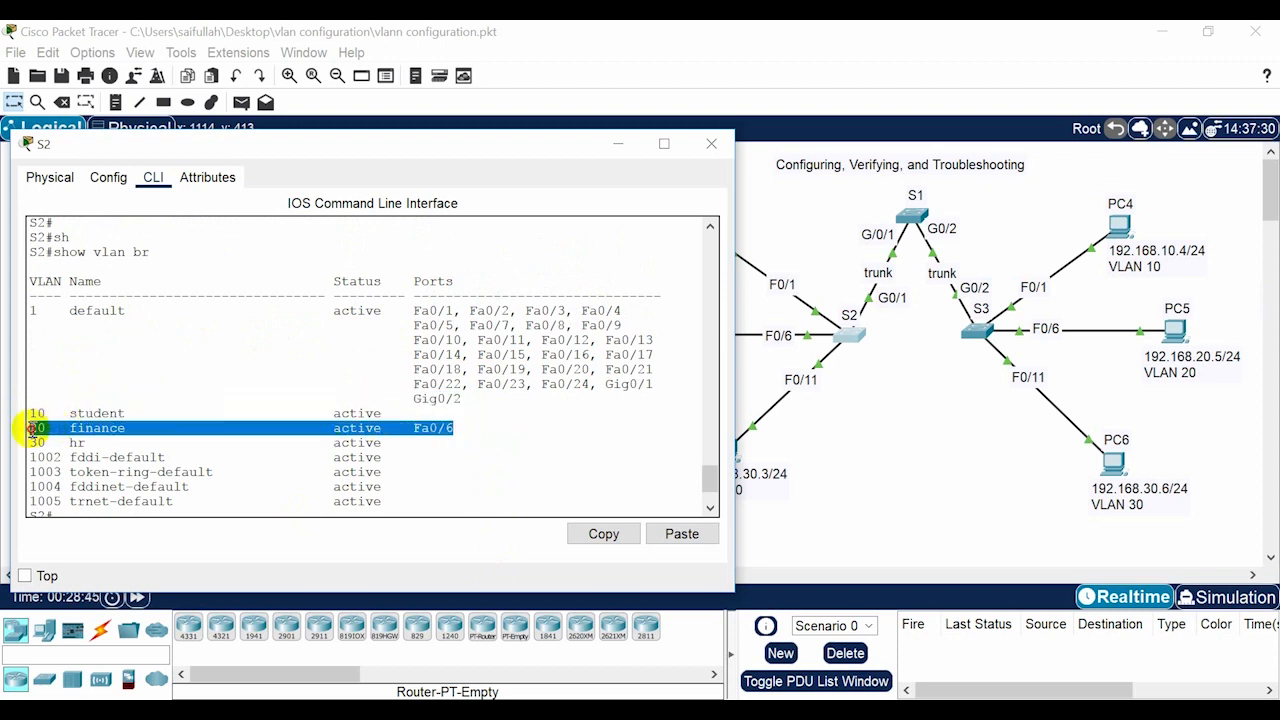
left_click(548, 443)
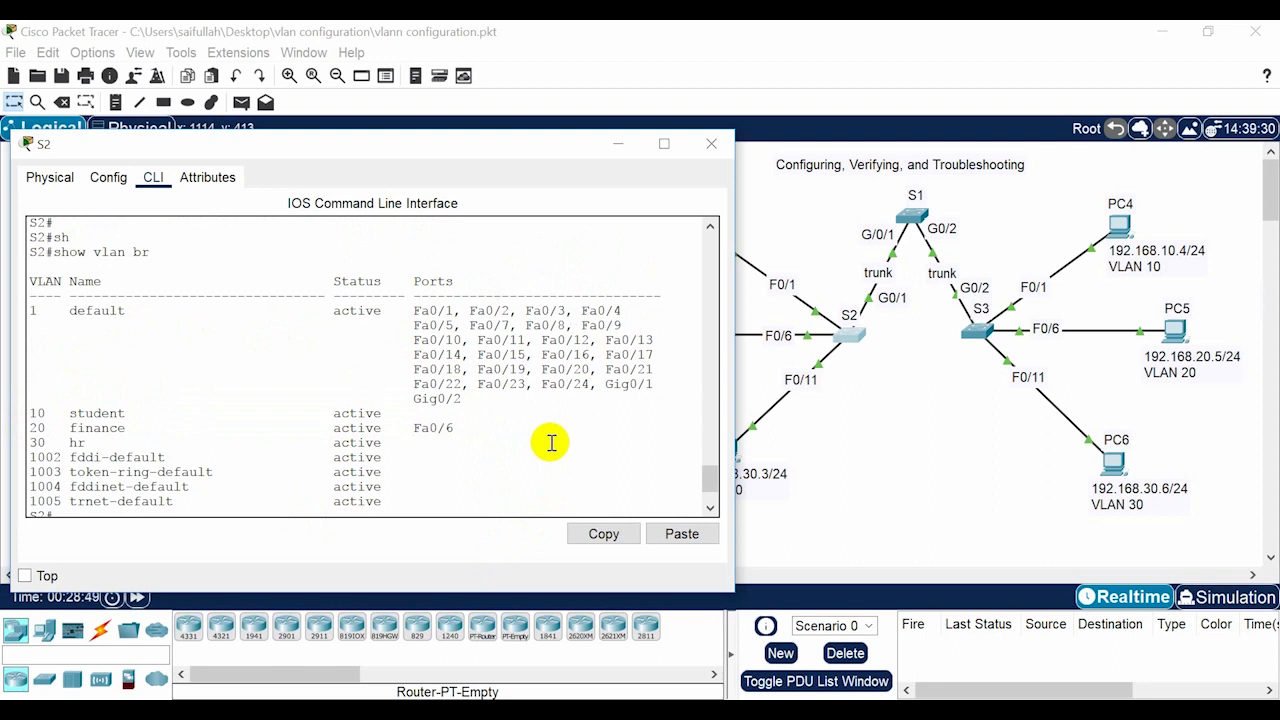
key("Return")
key("Return")
key("Return")
key("Return")
key("Return")
key("Return")
left_click_drag(455, 333, 54, 319)
left_click(455, 410)
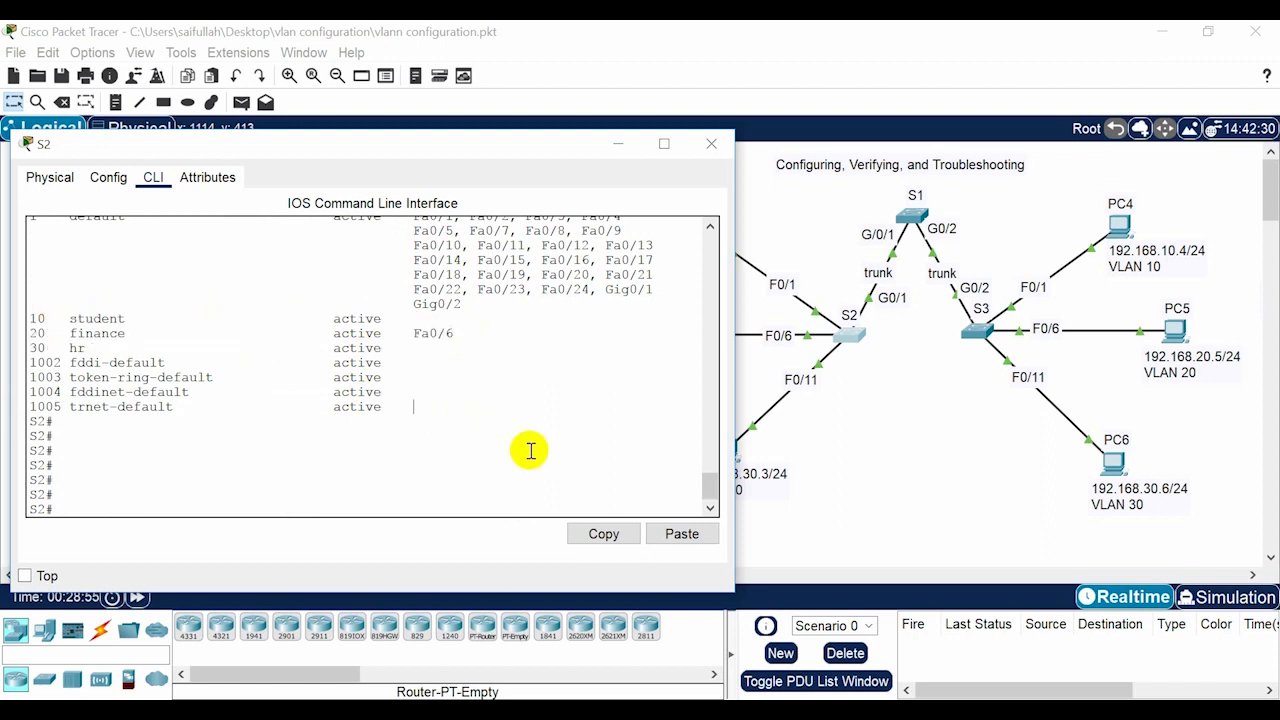
key("Return")
key("Return")
key("Return")
key("Return")
key("Return")
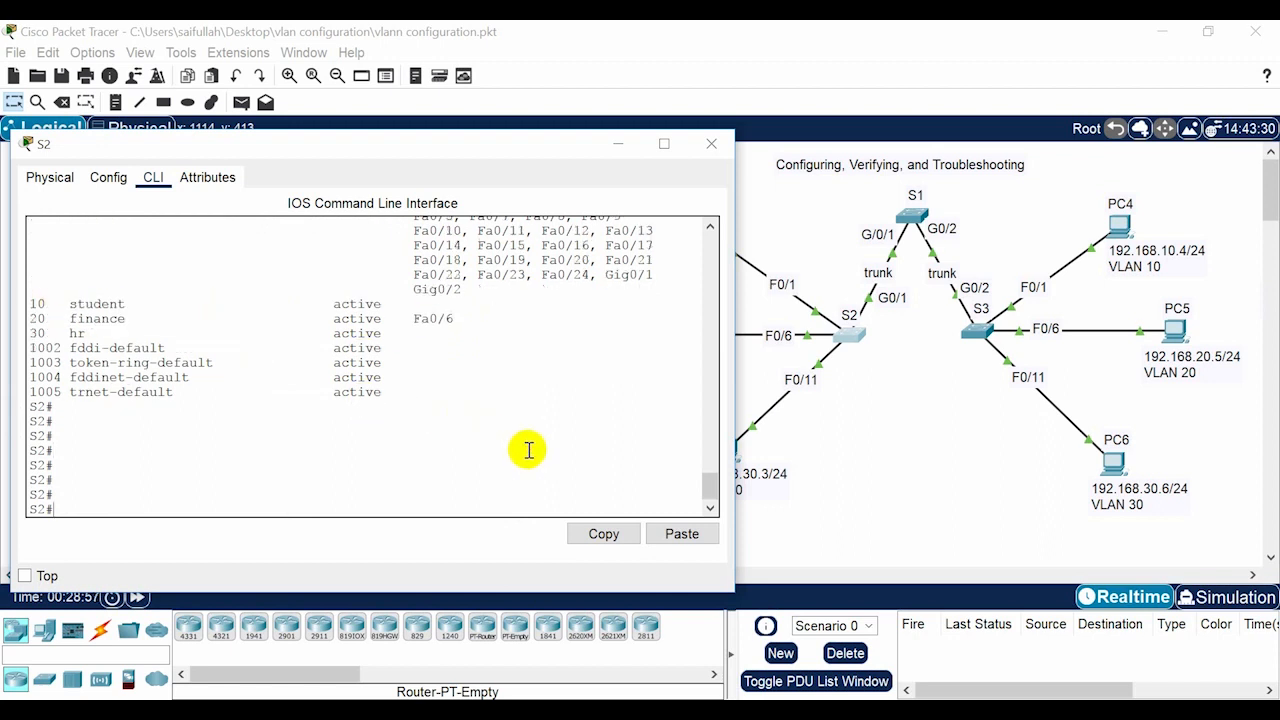
key("Return")
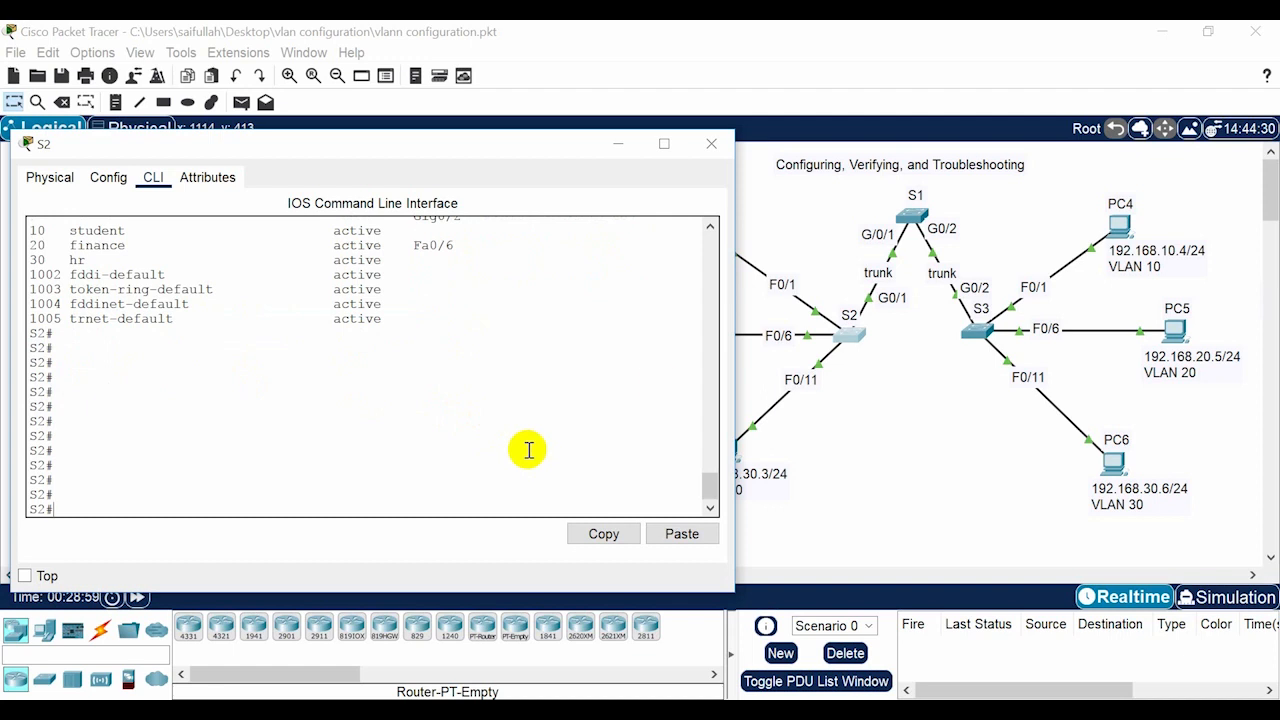
Step: Return to the topology workspace and review the interface ranges noted beside it for VLANs 10, 20 and 30
left_click(943, 386)
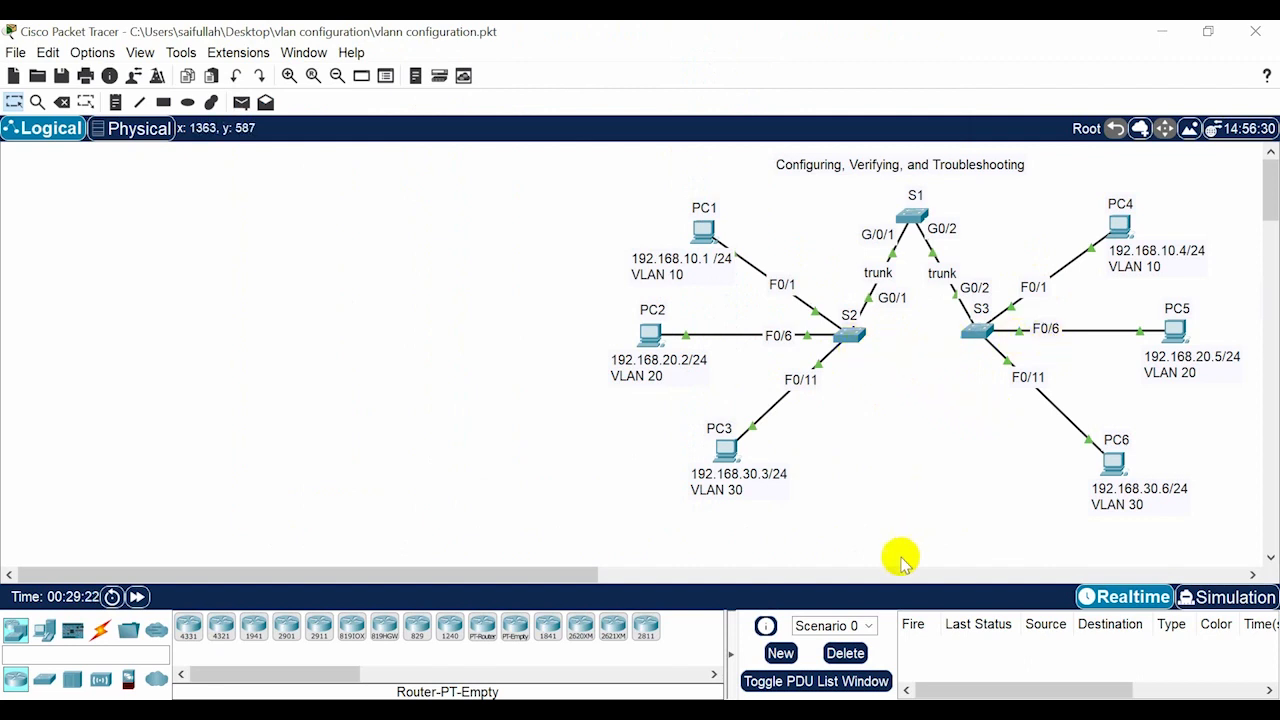
left_click_drag(580, 570, 741, 571)
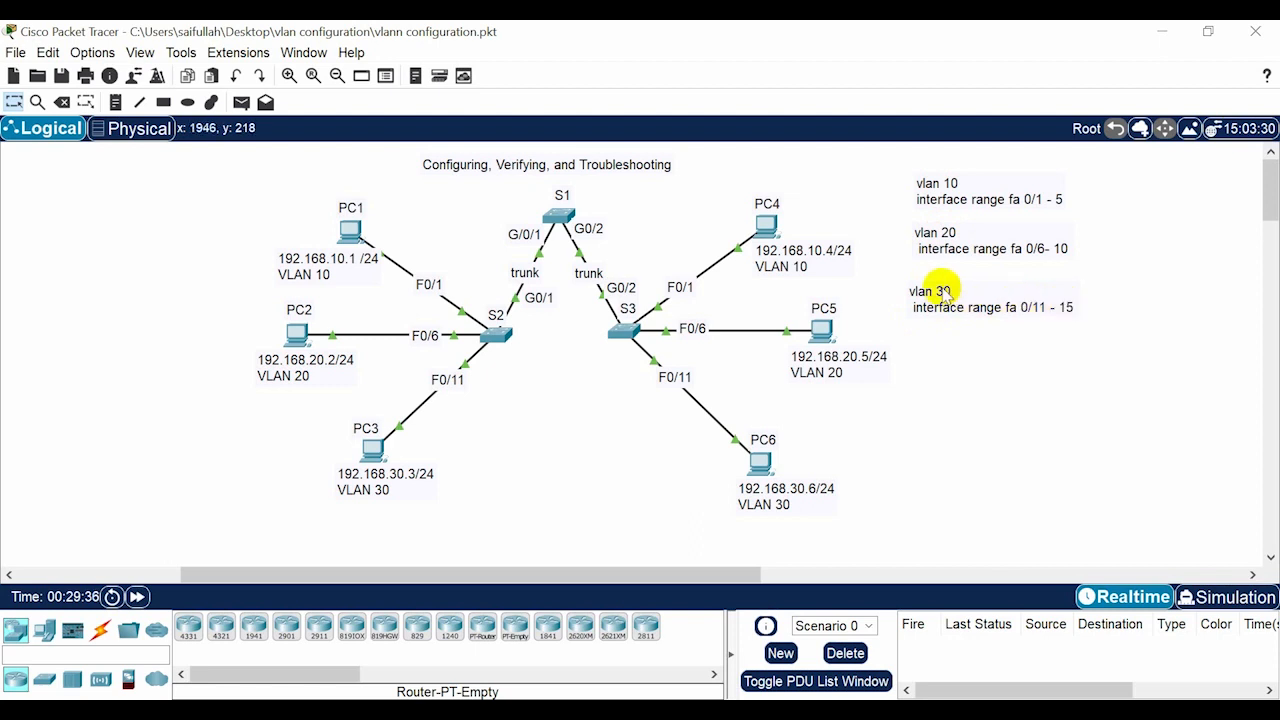
left_click_drag(722, 573, 648, 597)
left_click_drag(585, 598, 580, 598)
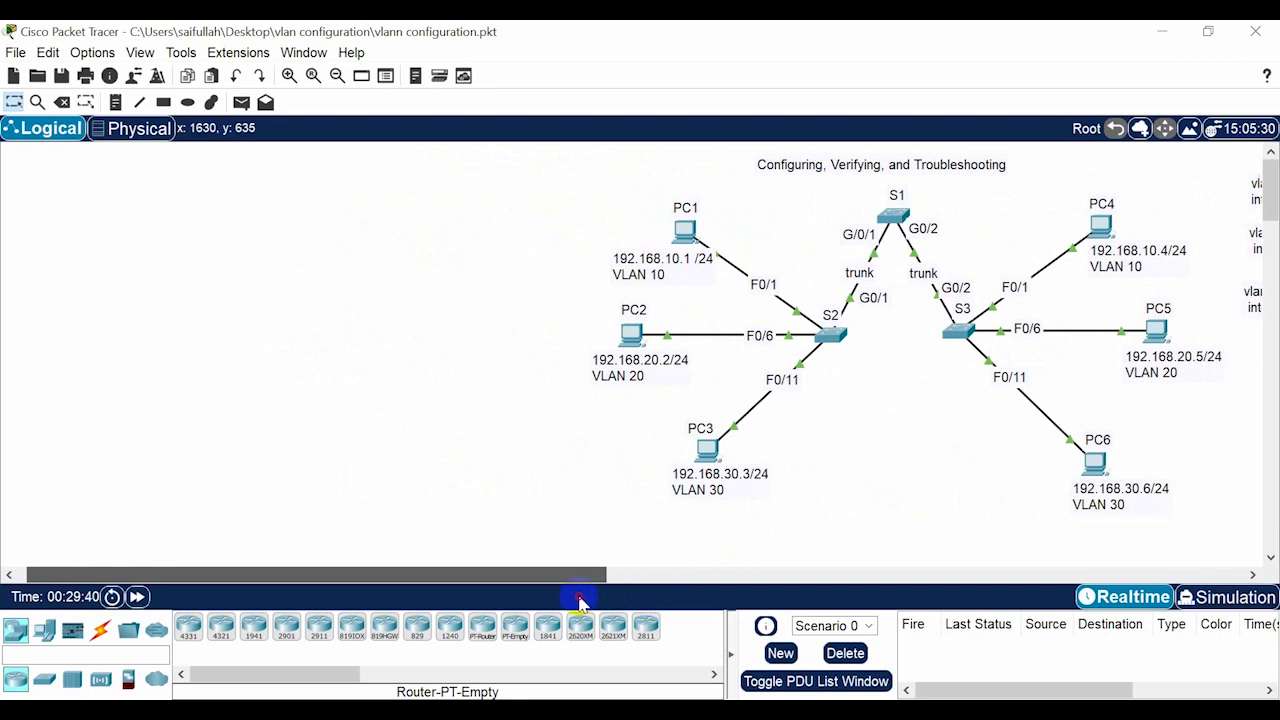
Step: Open the command line of switch S3 and enter global configuration mode with conf t
left_click(952, 328)
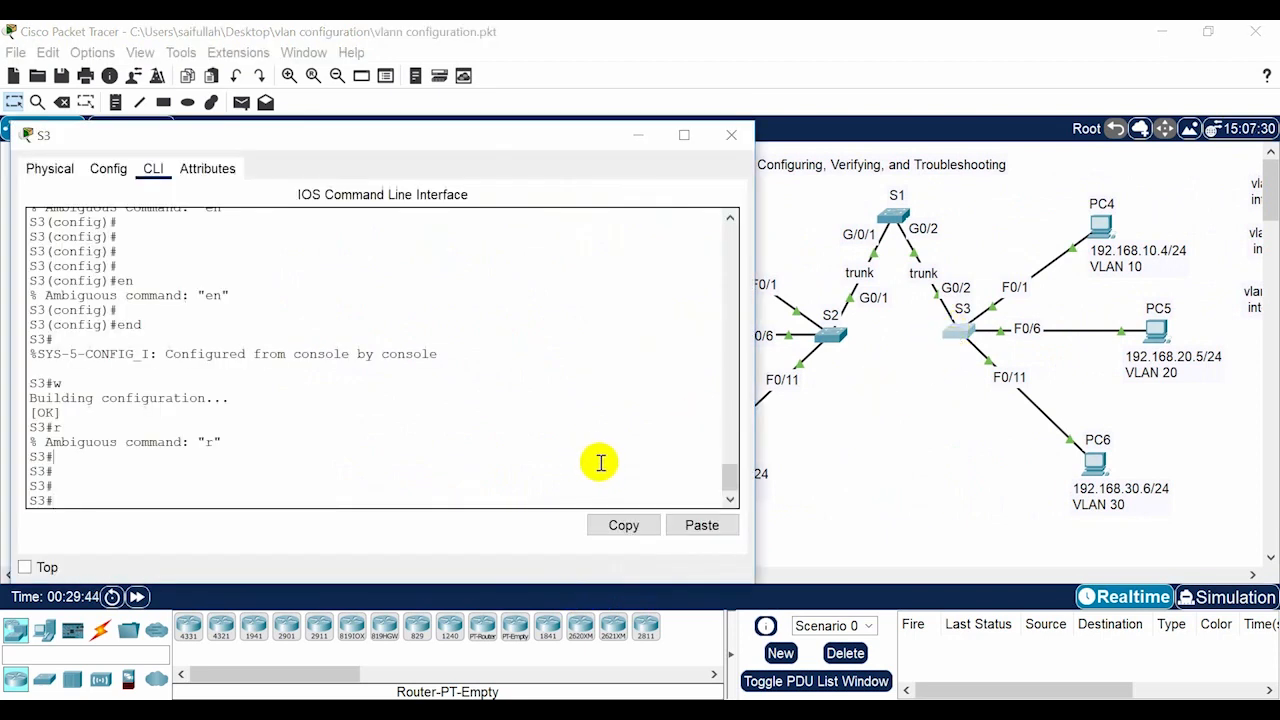
key("Return")
key("Return")
key("Return")
key("Return")
type("conf t")
key("Return")
key("Return")
Step: Enter range configuration for interfaces fastEthernet 0/1-5 on switch S3
type("in")
key("Tab")
type("r")
key("Tab")
type("f")
key("Tab")
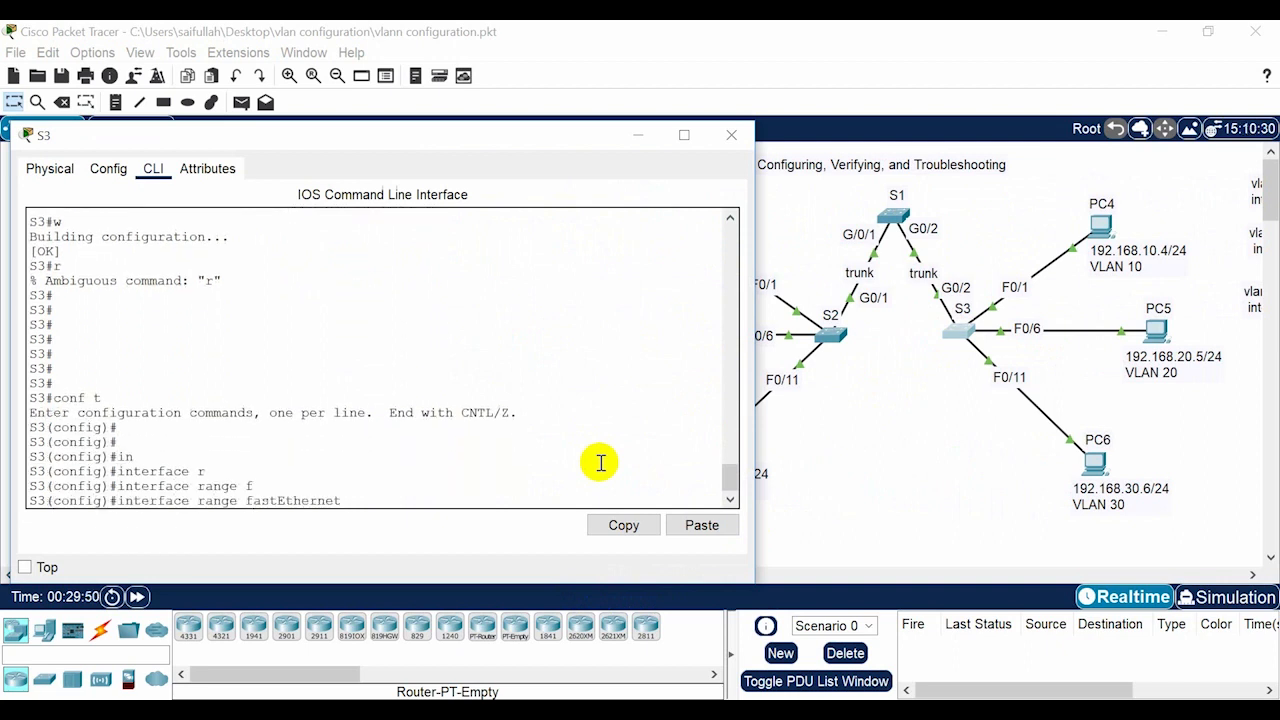
type("0/1-")
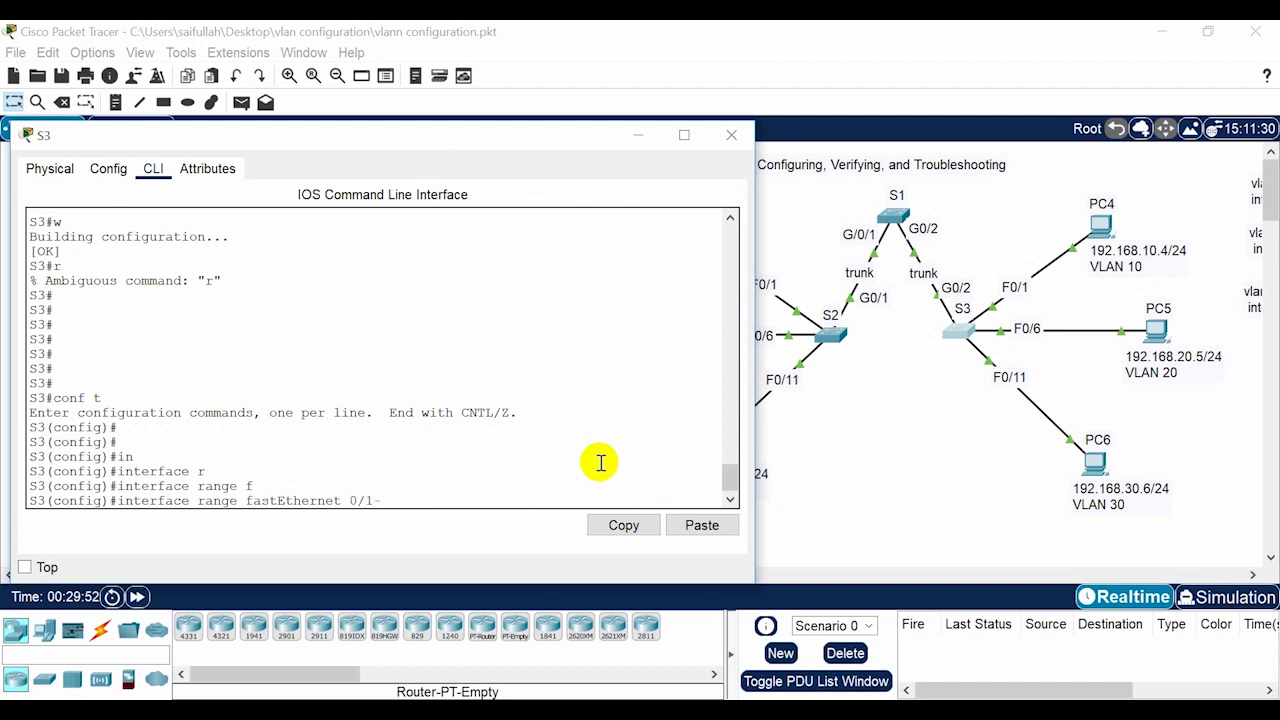
type("5")
key("Return")
key("Return")
key("Return")
key("Return")
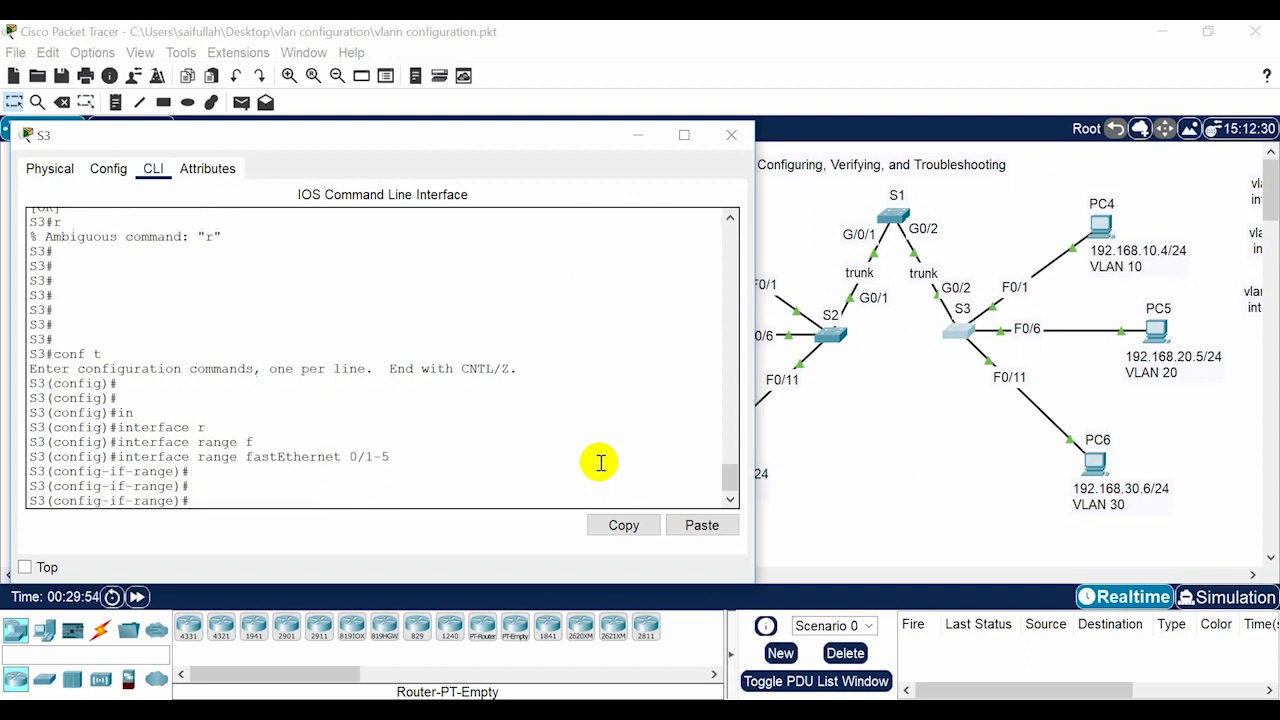
Step: Set the fastEthernet 0/1-5 range on switch S3 to switchport mode access
type("sw")
key("Tab")
type("mo")
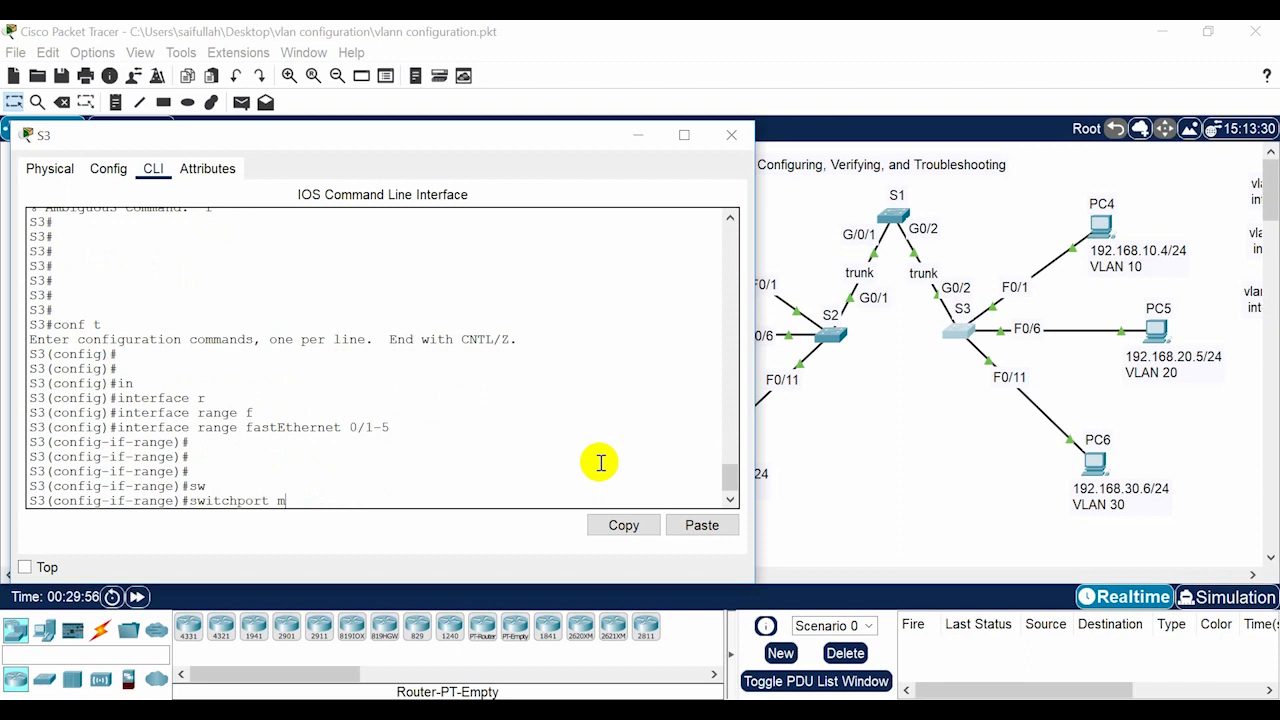
key("Tab")
type("acc")
key("Tab")
key("Return")
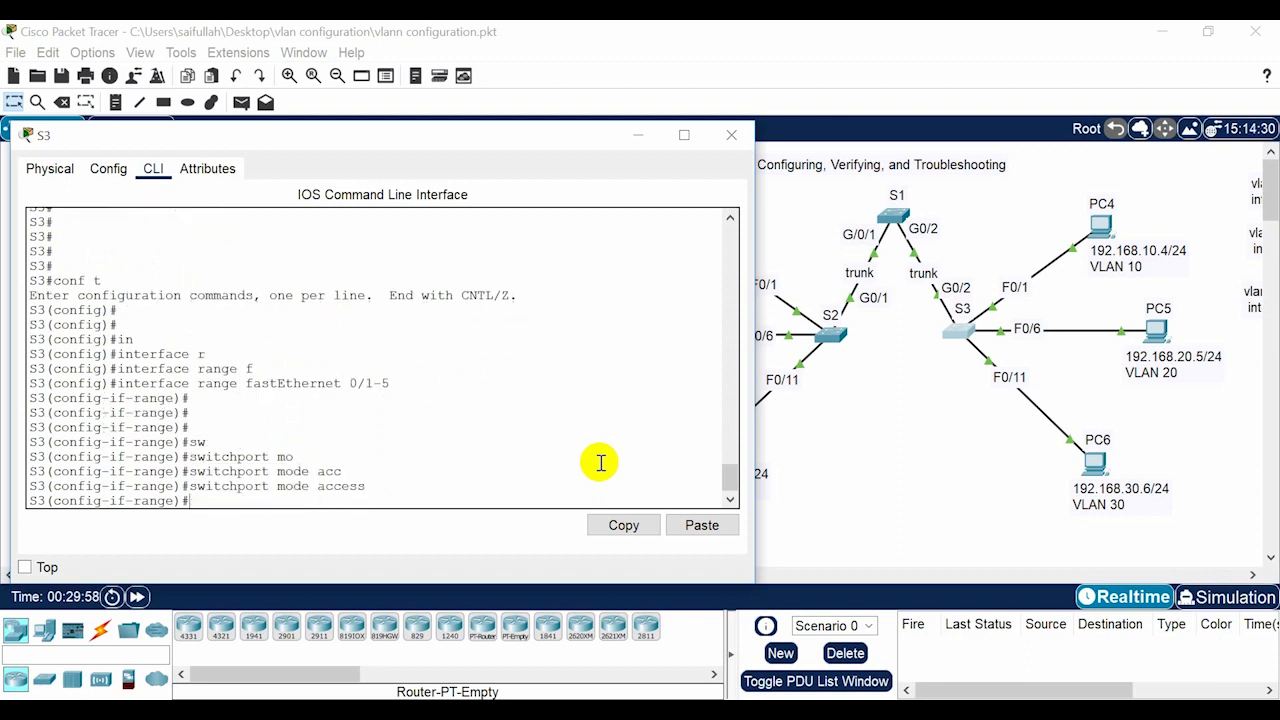
Step: Assign the fastEthernet 0/1-5 range on switch S3 to access VLAN 10
key("Return")
type("sw")
key("Tab")
type("acc")
key("Tab")
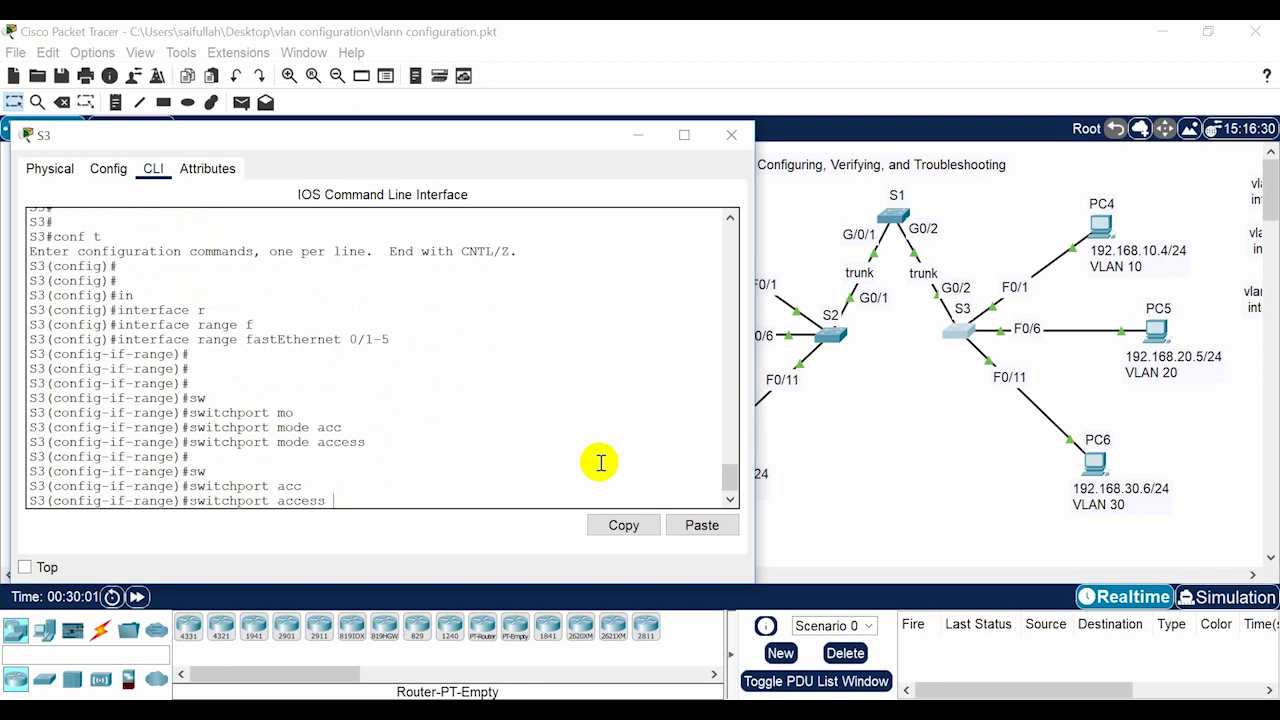
type("vlan 10")
key("Return")
key("Return")
key("Return")
key("Return")
key("Return")
key("Return")
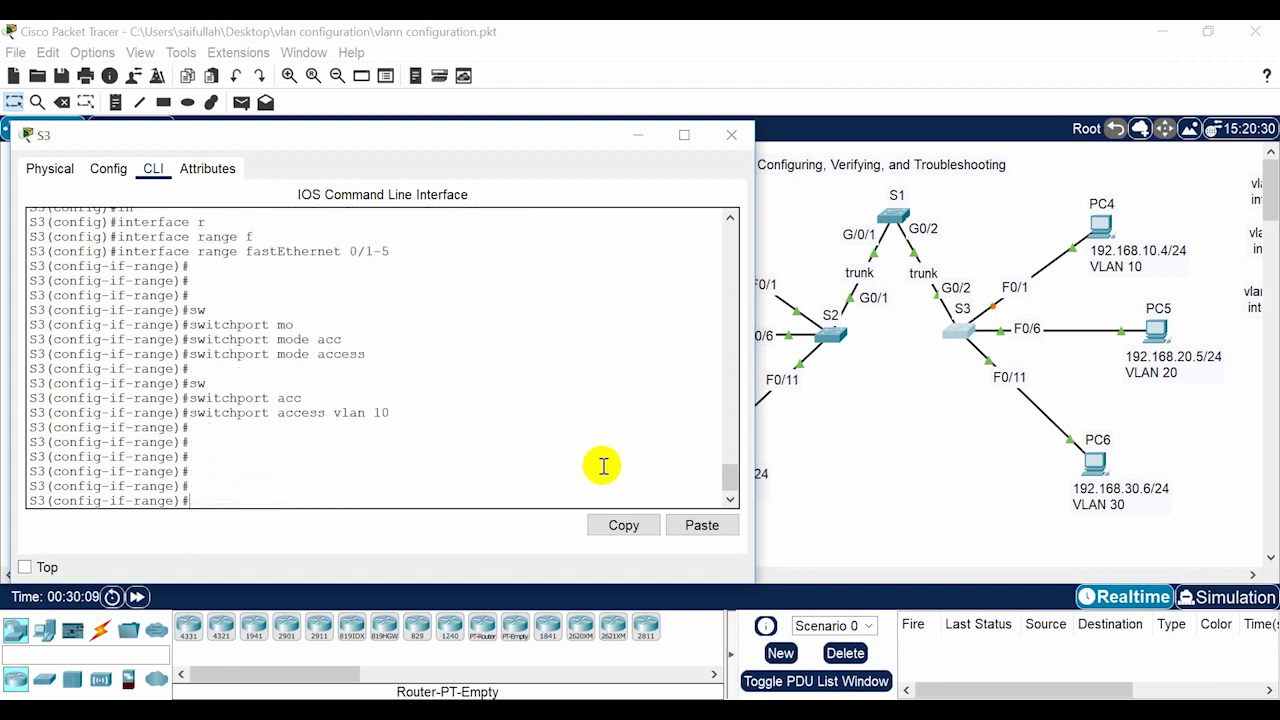
Step: Switch to range configuration for interfaces fastEthernet 0/6-10 on switch S3
key("Up")
key("Up")
key("Up")
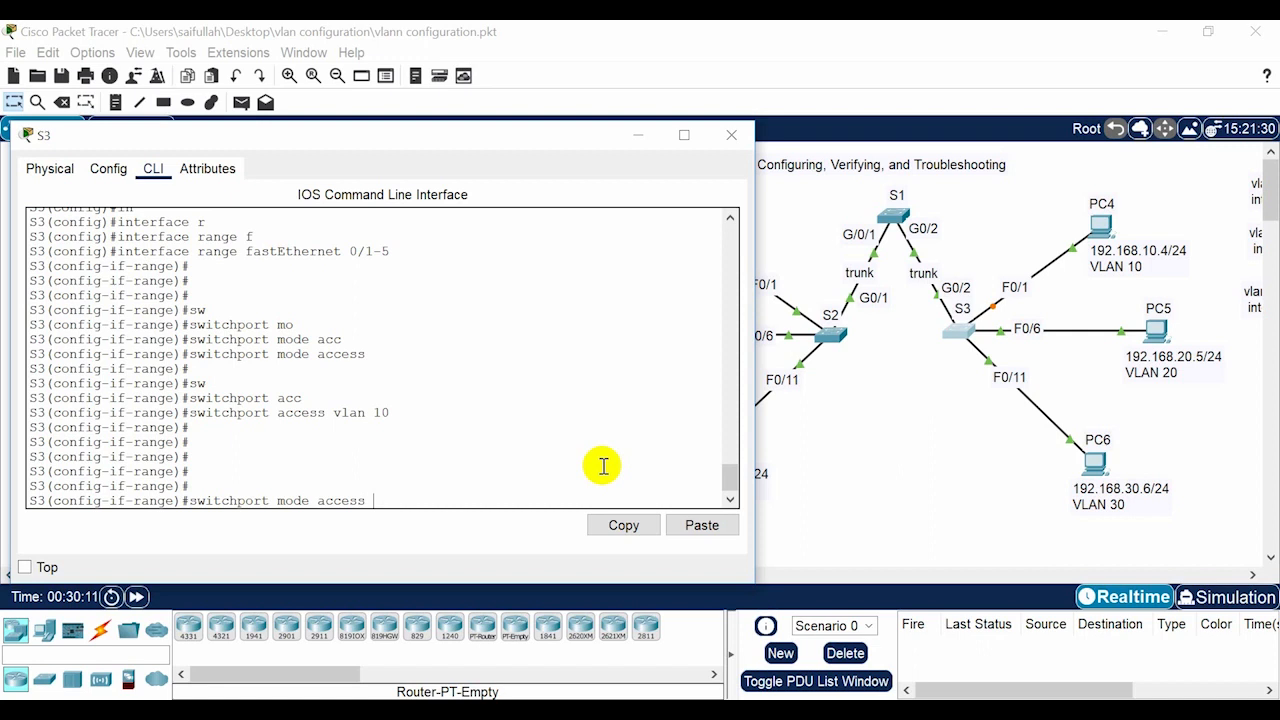
key("BackSpace")
key("BackSpace")
key("BackSpace")
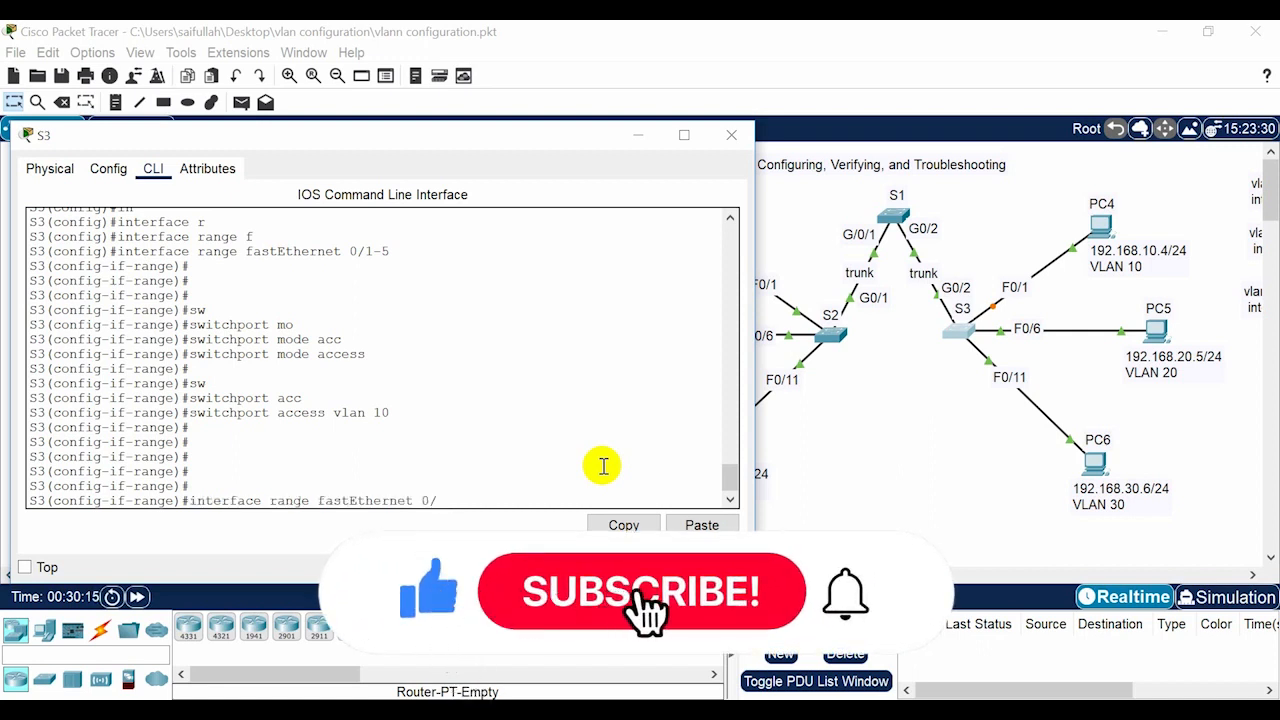
type("6-10")
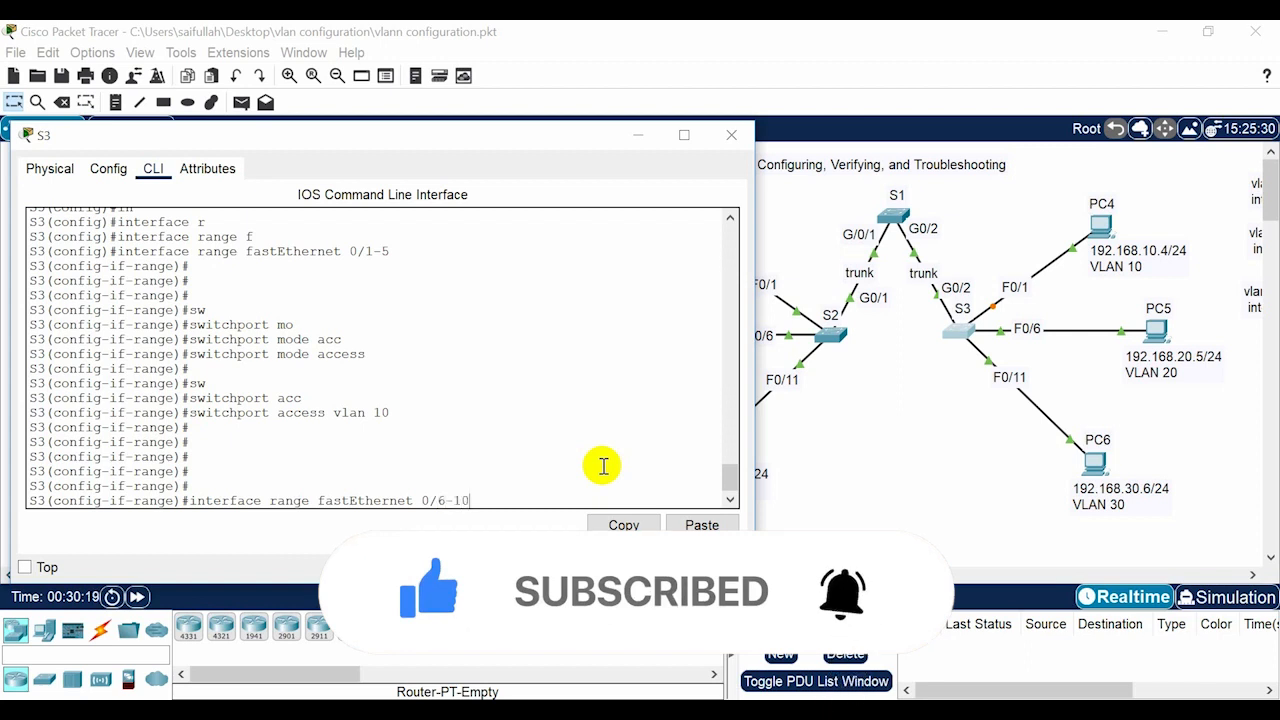
key("Return")
key("Return")
key("Return")
Step: Set the fastEthernet 0/6-10 range on switch S3 to switchport mode access
key("Up")
key("Up")
key("Up")
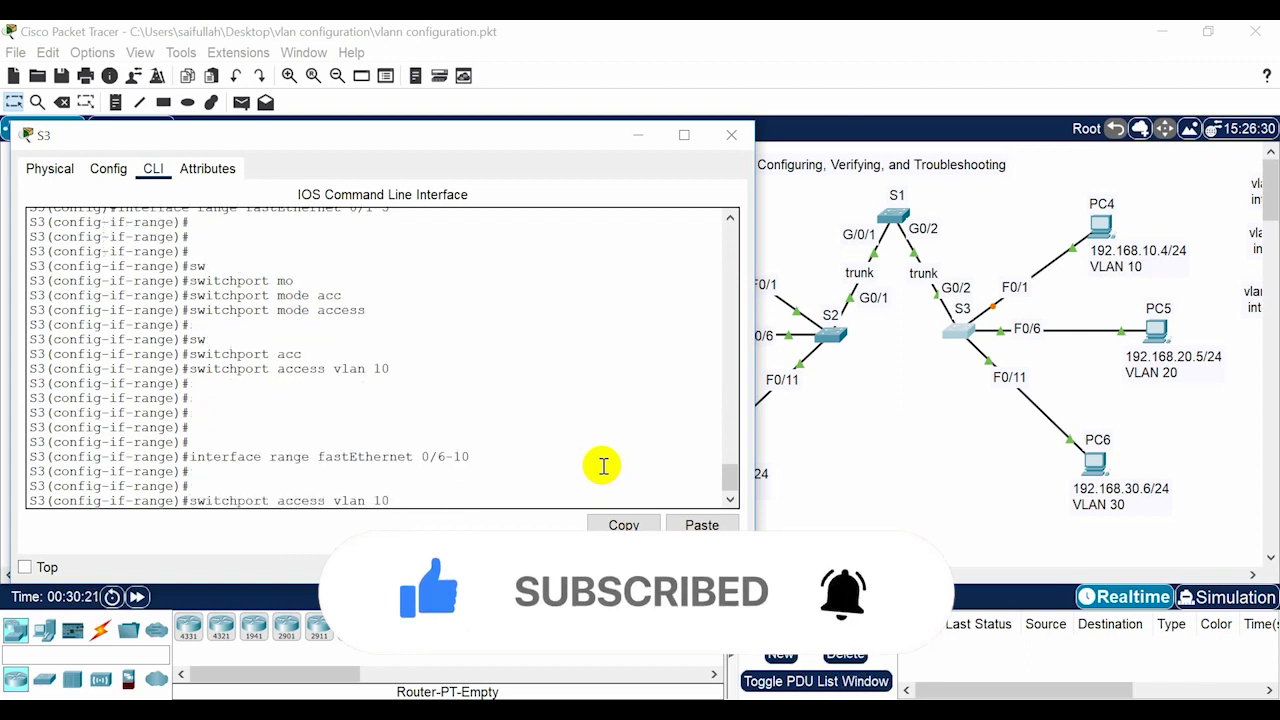
key("Return")
key("Return")
key("Return")
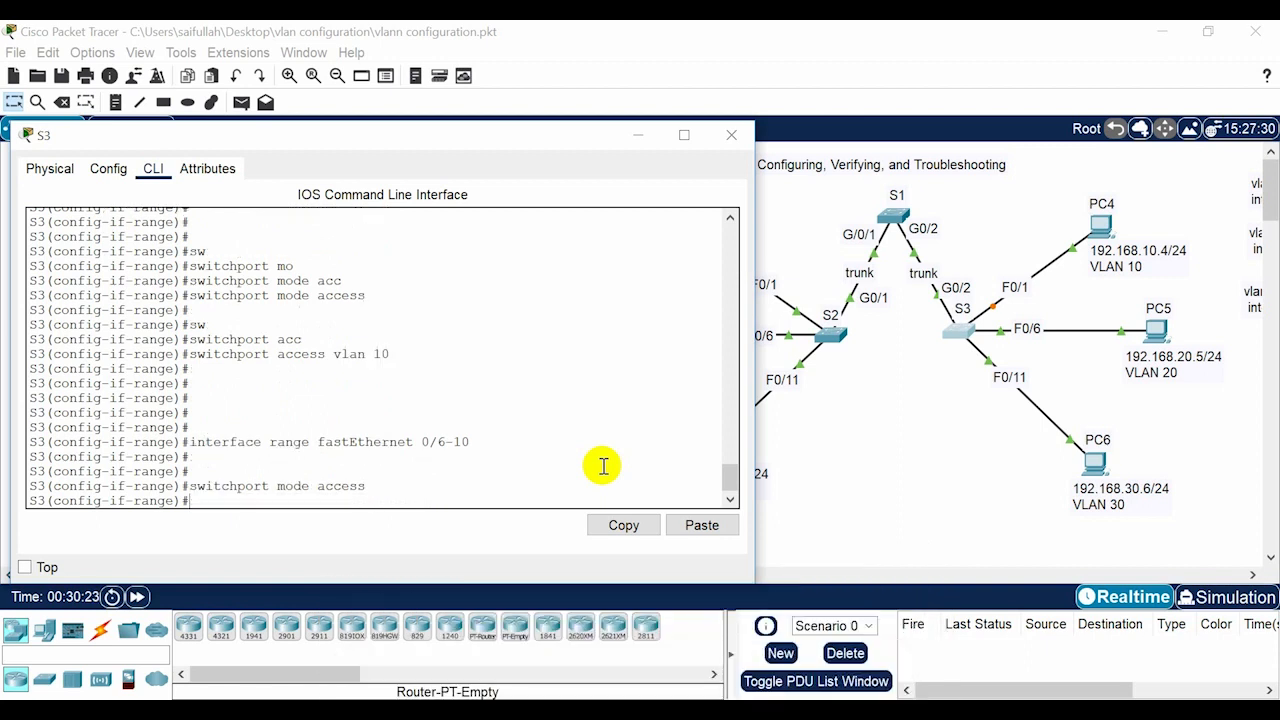
Step: Assign the fastEthernet 0/6-10 range on switch S3 to access VLAN 20
key("Up")
key("Up")
key("Up")
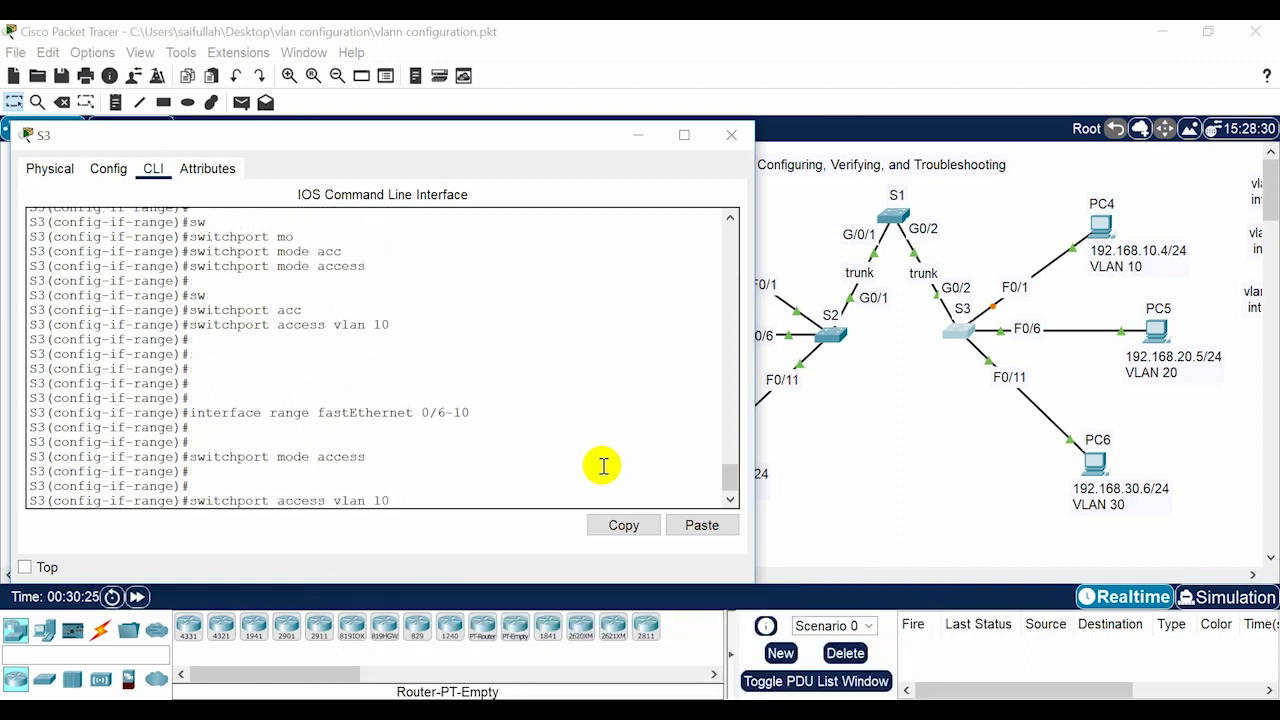
key("BackSpace")
key("BackSpace")
type("20")
key("Return")
key("Return")
key("Return")
key("Return")
key("Return")
key("Return")
key("Return")
key("Return")
key("Return")
key("Return")
key("Return")
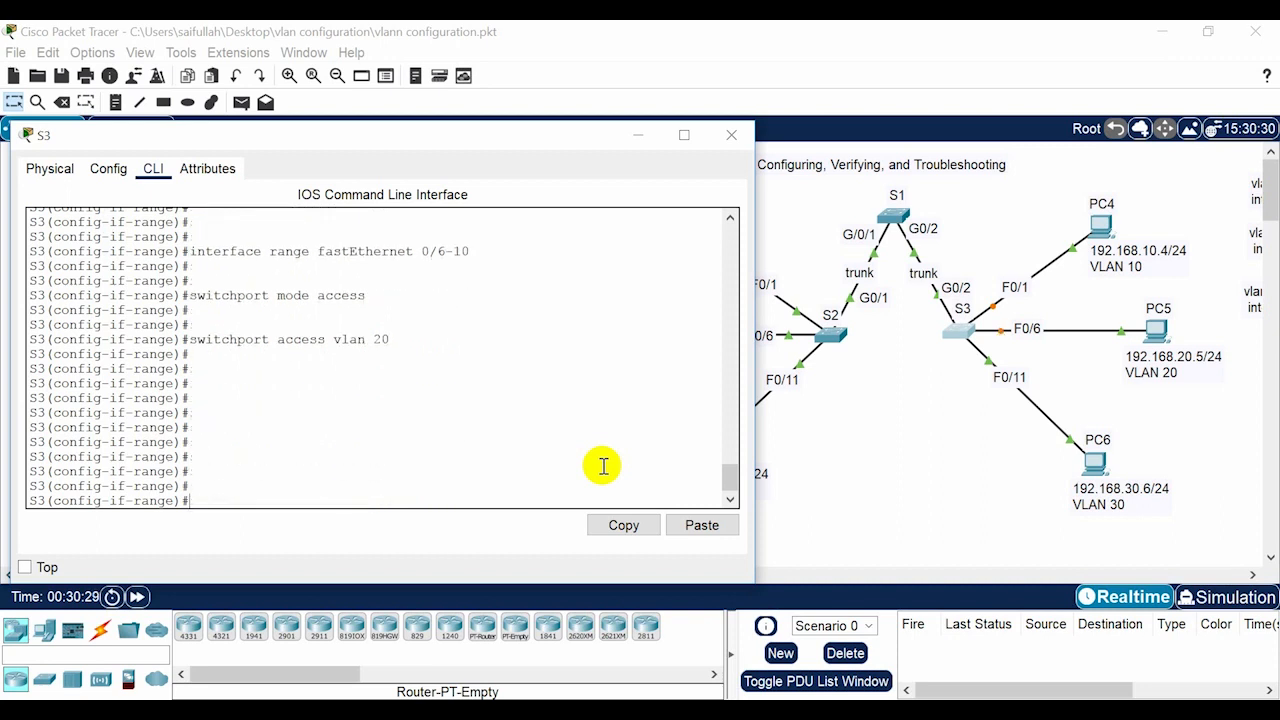
Step: Switch to range configuration for interfaces fastEthernet 0/11-15 on switch S3
key("Up")
key("Up")
key("Up")
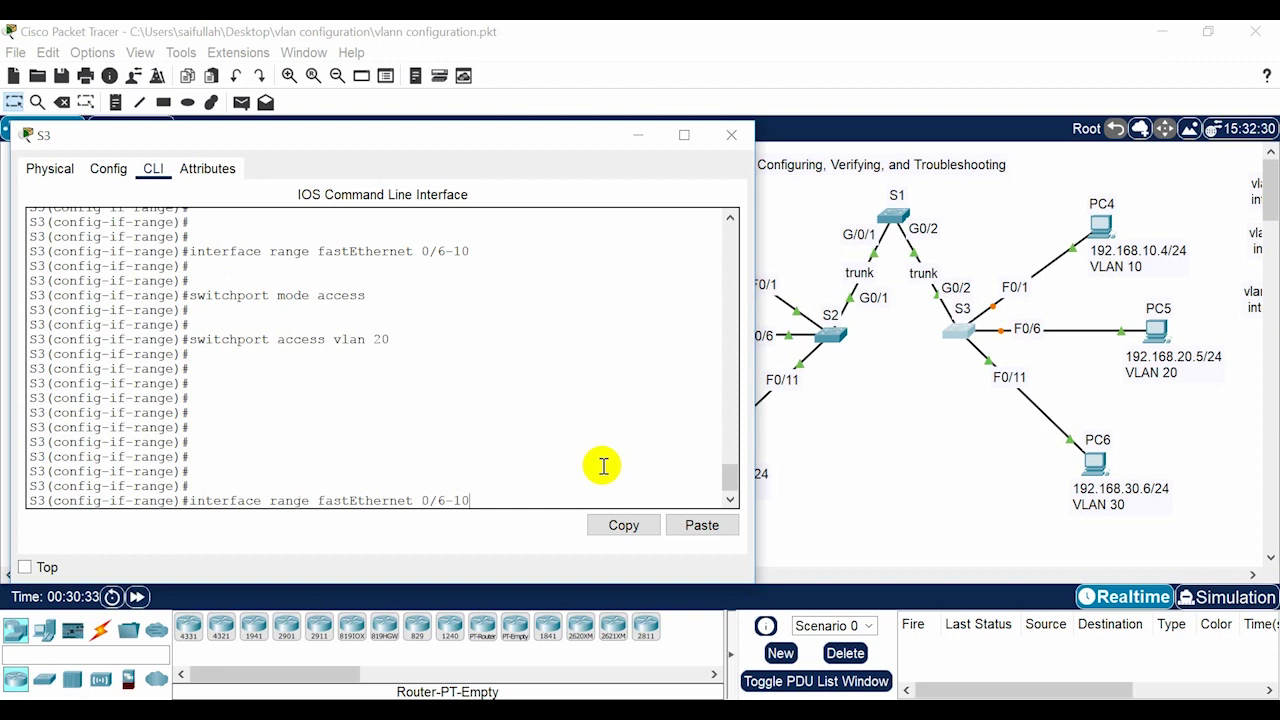
key("BackSpace")
key("BackSpace")
key("BackSpace")
type("11-15")
key("Return")
key("Return")
key("Return")
key("Return")
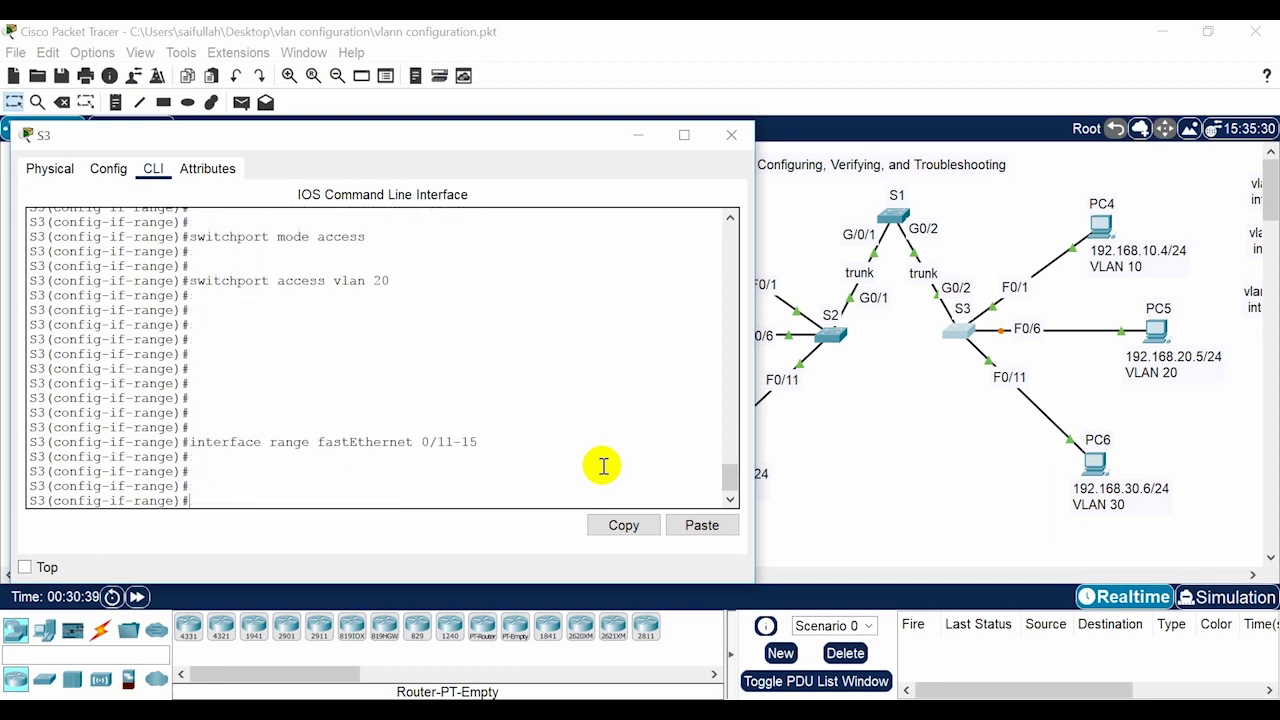
Step: Set the fastEthernet 0/11-15 range on switch S3 to switchport mode access
key("Up")
key("Up")
key("Up")
key("Up")
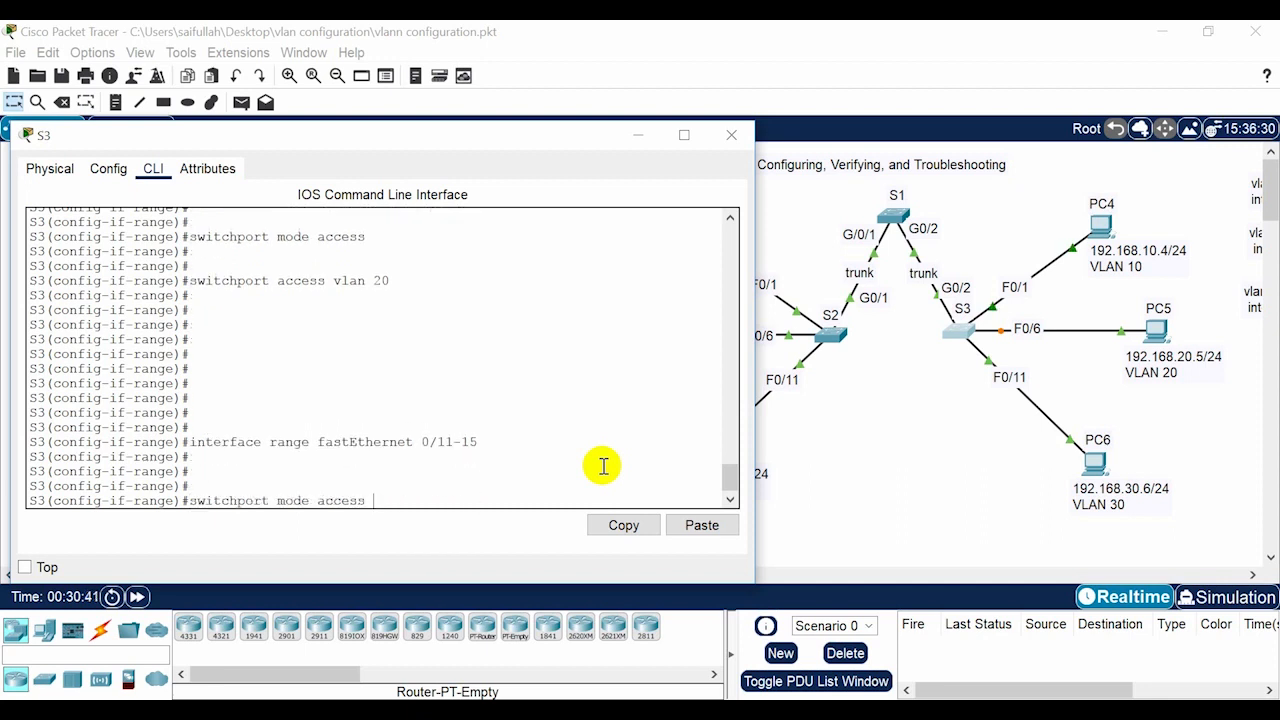
key("Down")
key("Return")
Step: Assign the fastEthernet 0/11-15 range on switch S3 to access VLAN 30
key("Up")
key("Up")
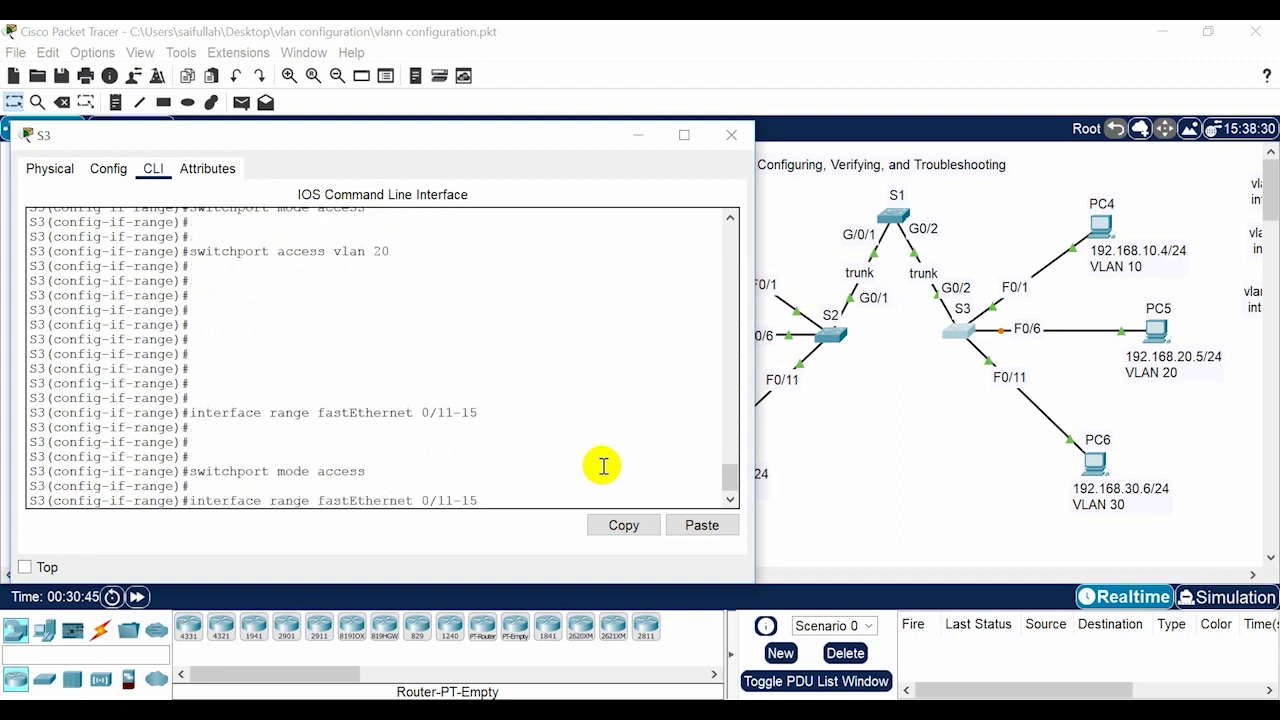
key("Up")
key("BackSpace")
type("3")
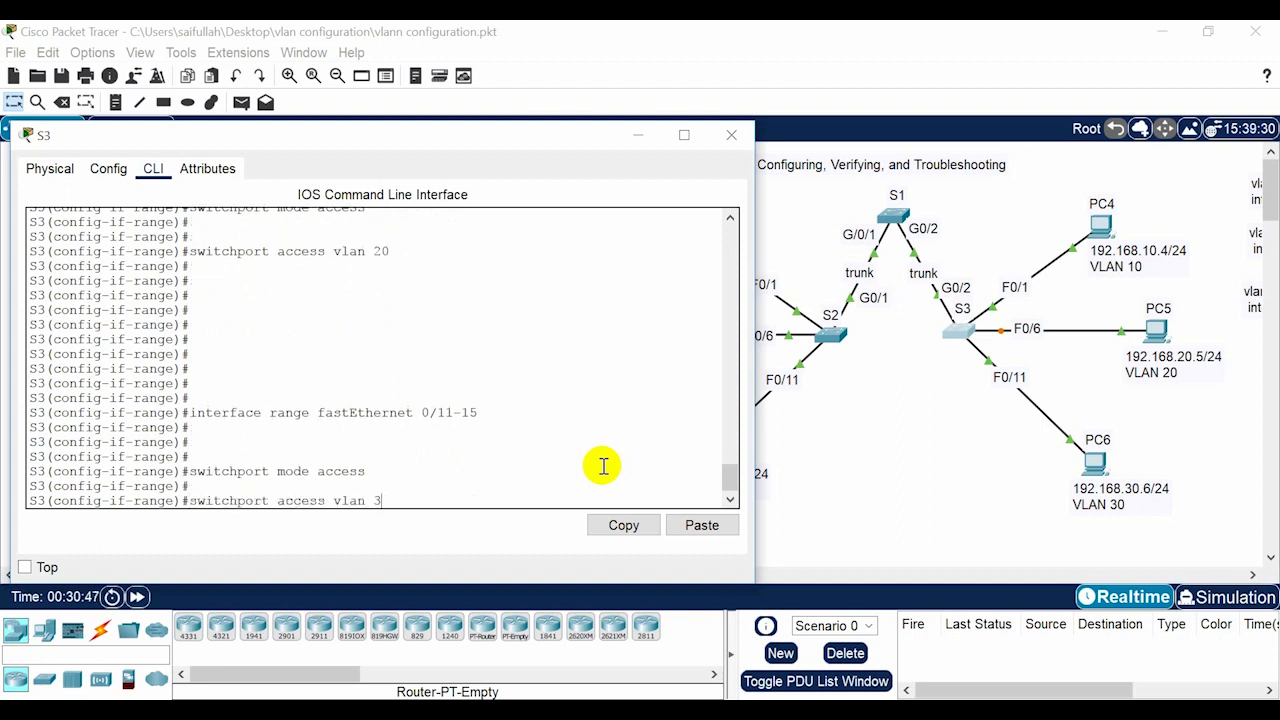
key("Return")
key("Return")
key("Return")
key("Return")
key("Return")
key("Return")
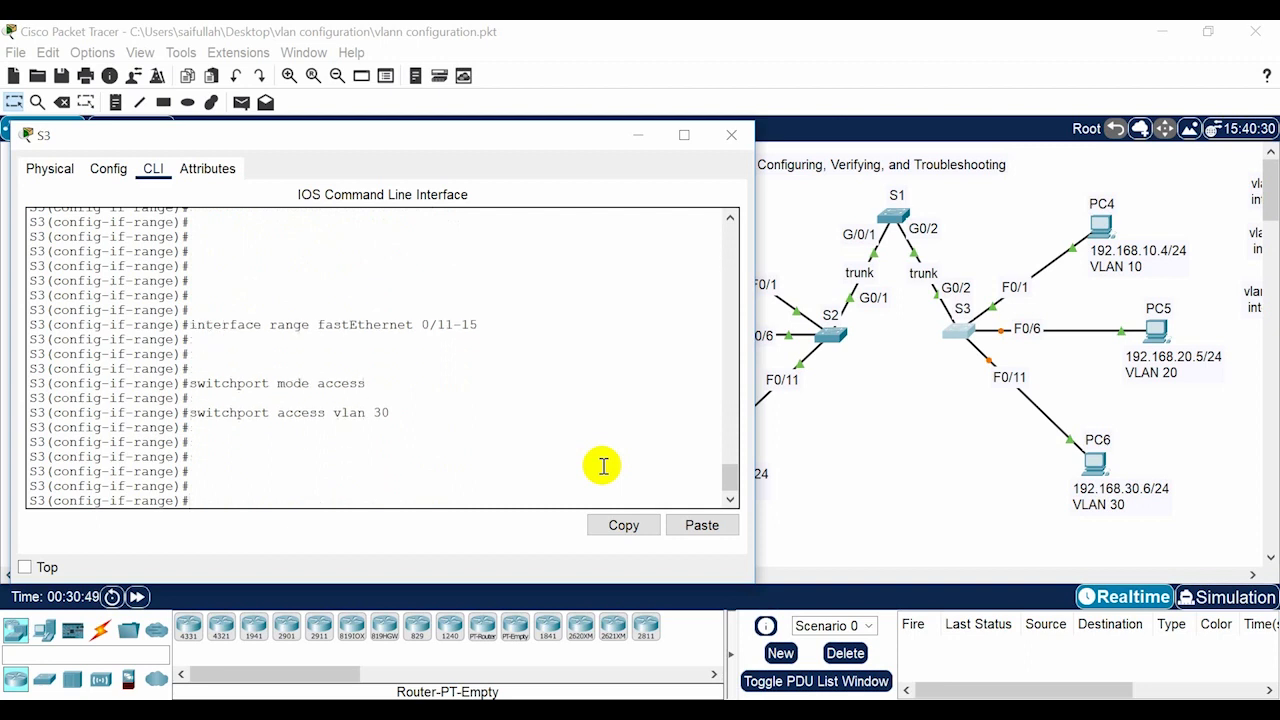
Step: Leave configuration mode on switch S3 and save its configuration with wr
type("end")
key("Return")
key("Return")
type("wr")
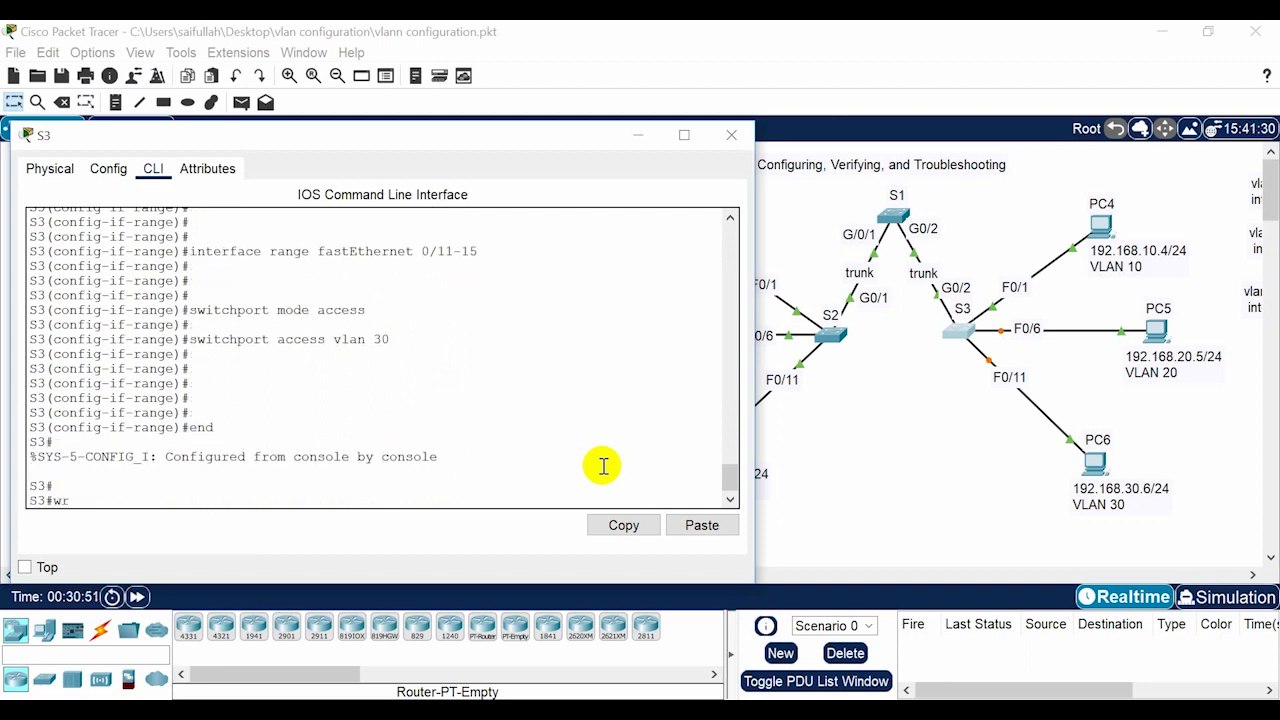
key("Return")
key("Return")
key("Return")
key("Return")
key("Return")
key("Return")
key("Return")
key("Return")
key("Return")
key("Return")
key("Return")
key("Return")
key("Return")
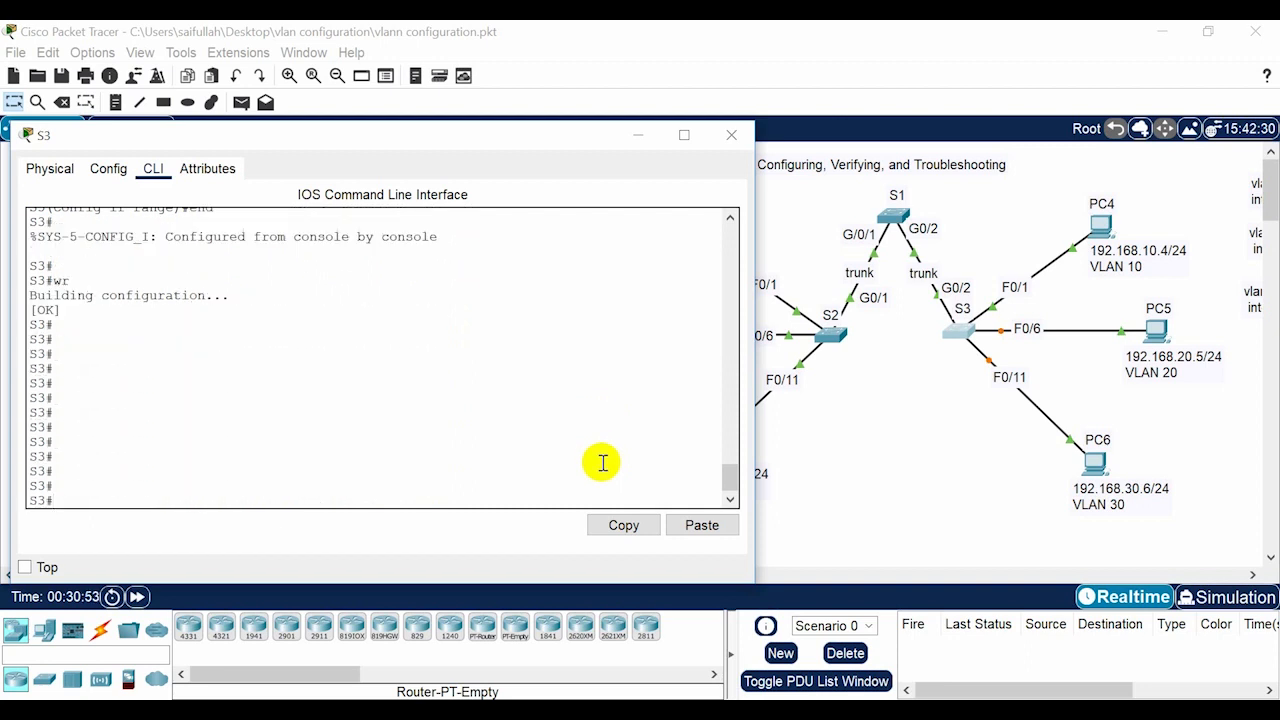
Step: Open switch S2's command line and enter range configuration for interfaces fastEthernet 0/1-5 from global configuration mode
left_click(957, 455)
left_click(830, 335)
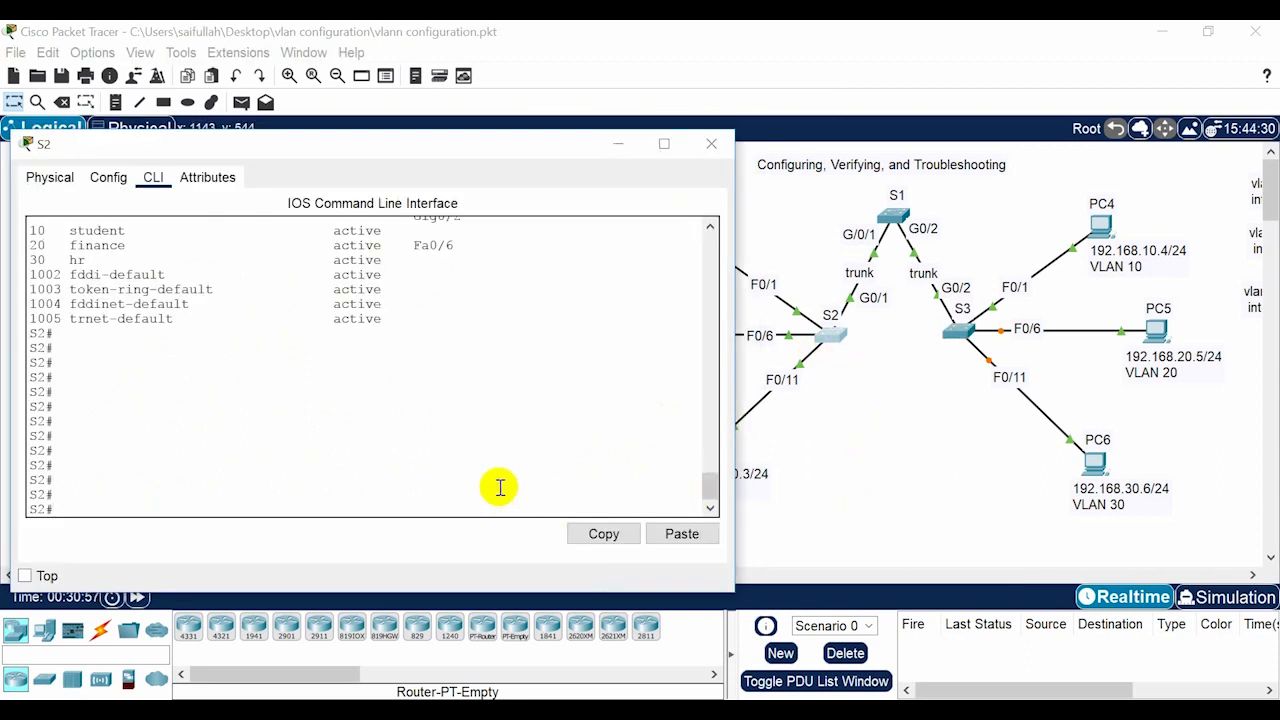
type("conf t")
key("Return")
key("Return")
key("Return")
type("in")
key("Tab")
type("r")
key("Tab")
type("f")
key("Tab")
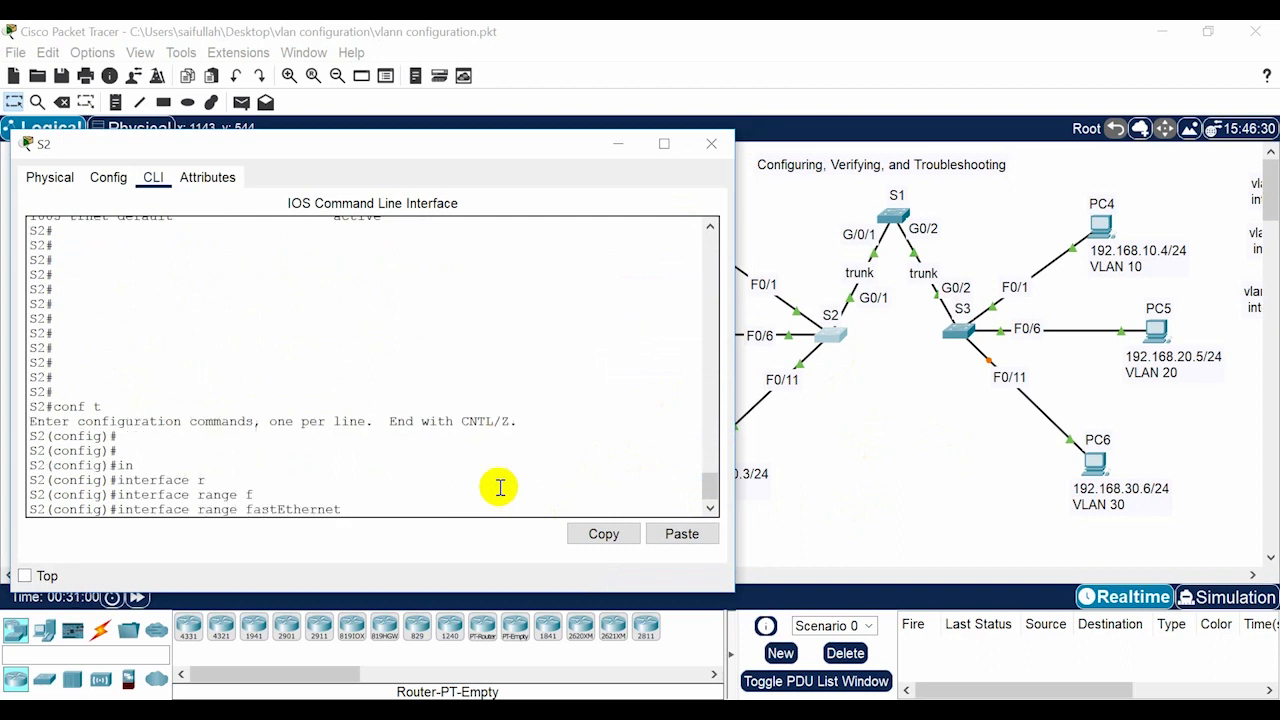
type("0/")
key("Return")
Step: Set the fastEthernet 0/1-5 range on switch S2 to switchport mode access
type("switchport")
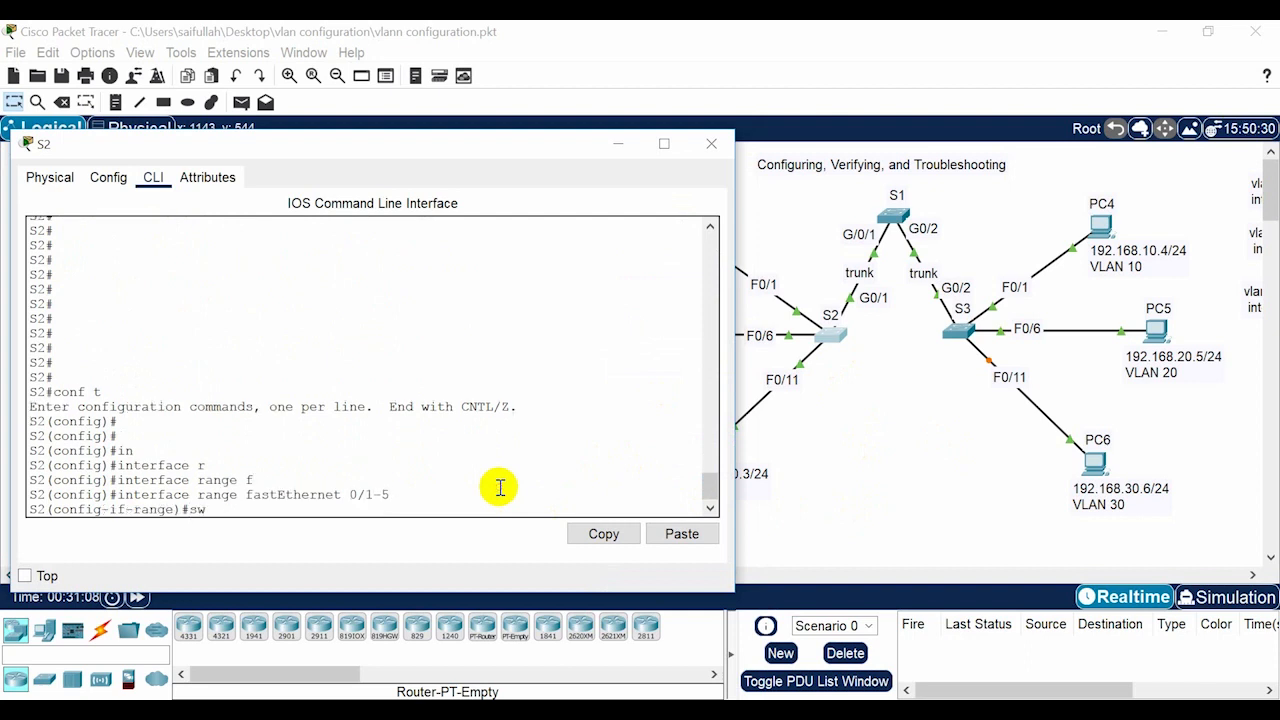
key("Tab")
type("mo")
key("Tab")
type("acc")
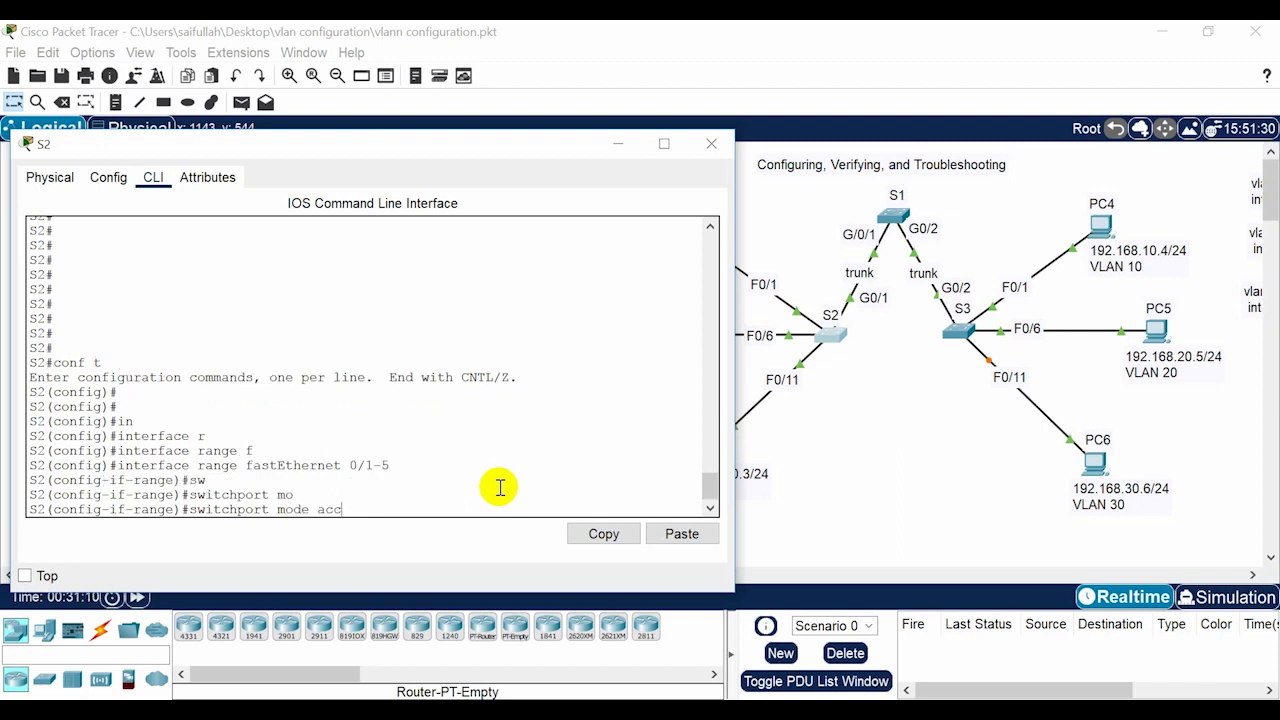
key("Tab")
key("Return")
key("Return")
key("Return")
Step: Assign the fastEthernet 0/1-5 range on switch S2 to access VLAN 10
type("sw")
key("Tab")
type("acc")
key("Tab")
type("vl")
key("Tab")
type("10")
key("Return")
key("Return")
key("Return")
key("Return")
key("Return")
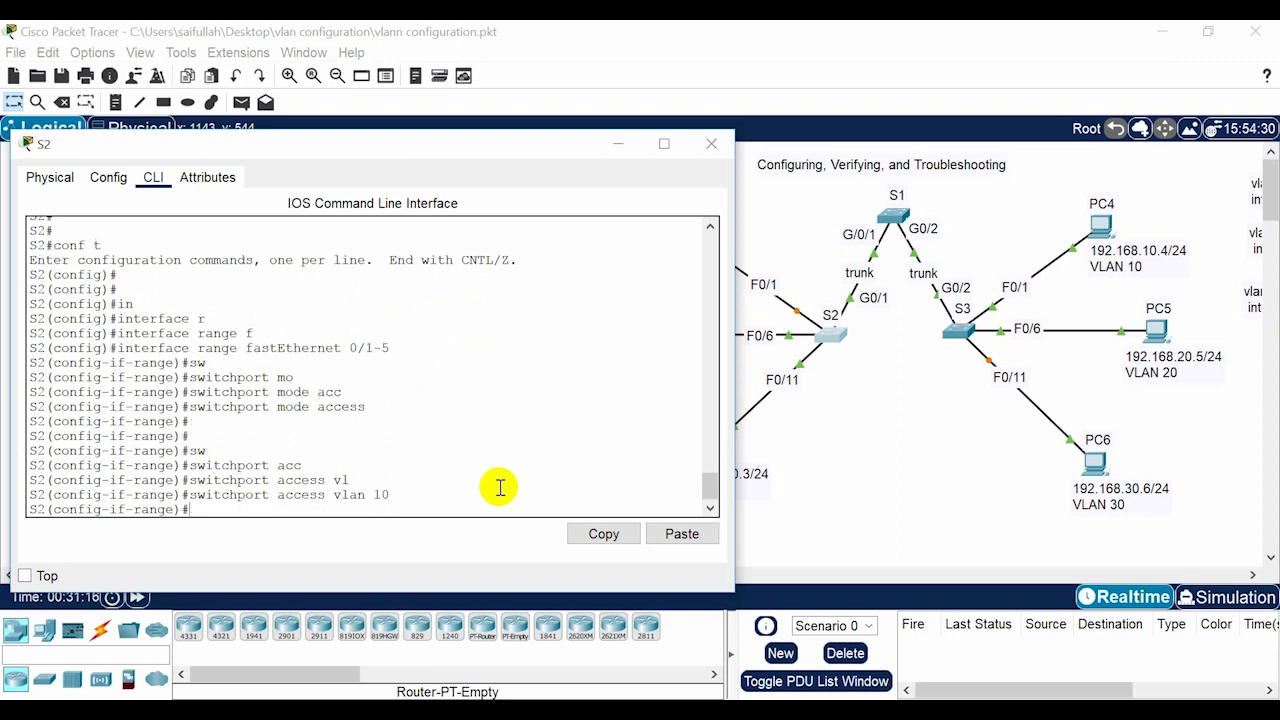
Step: Switch to range configuration for interfaces fastEthernet 0/6-10 on switch S2
key("Up")
key("Up")
key("Up")
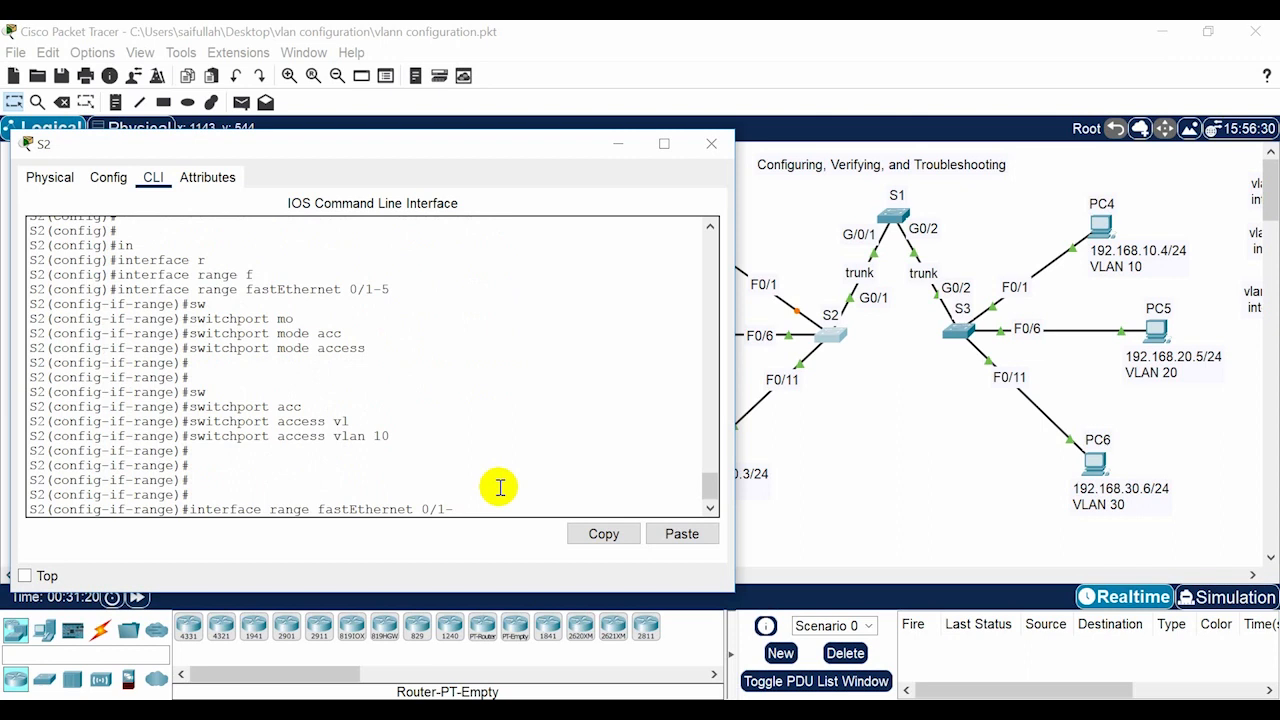
key("BackSpace")
type("6-10")
key("Return")
Step: Set the fastEthernet 0/6-10 range on switch S2 to switchport mode access
key("Up")
key("Up")
key("Up")
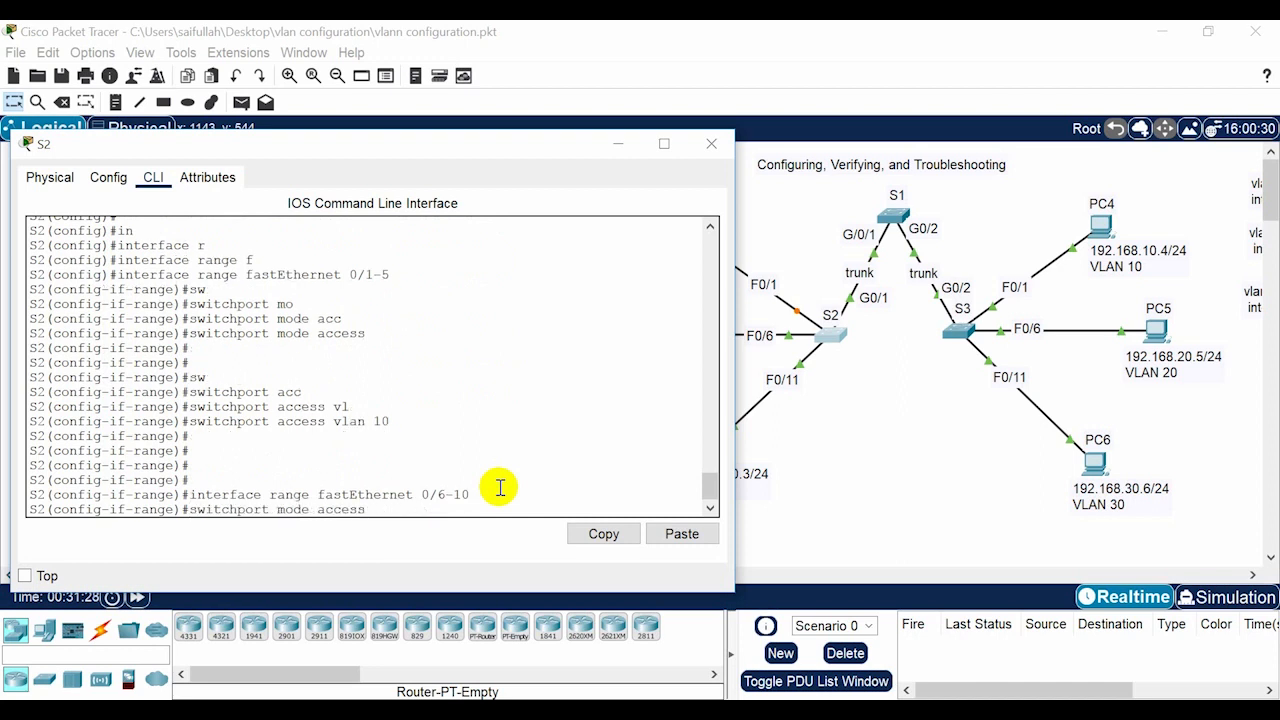
key("Return")
key("Return")
key("Return")
key("Return")
Step: Assign the fastEthernet 0/6-10 range on switch S2 to access VLAN 20
key("Up")
key("Up")
key("Up")
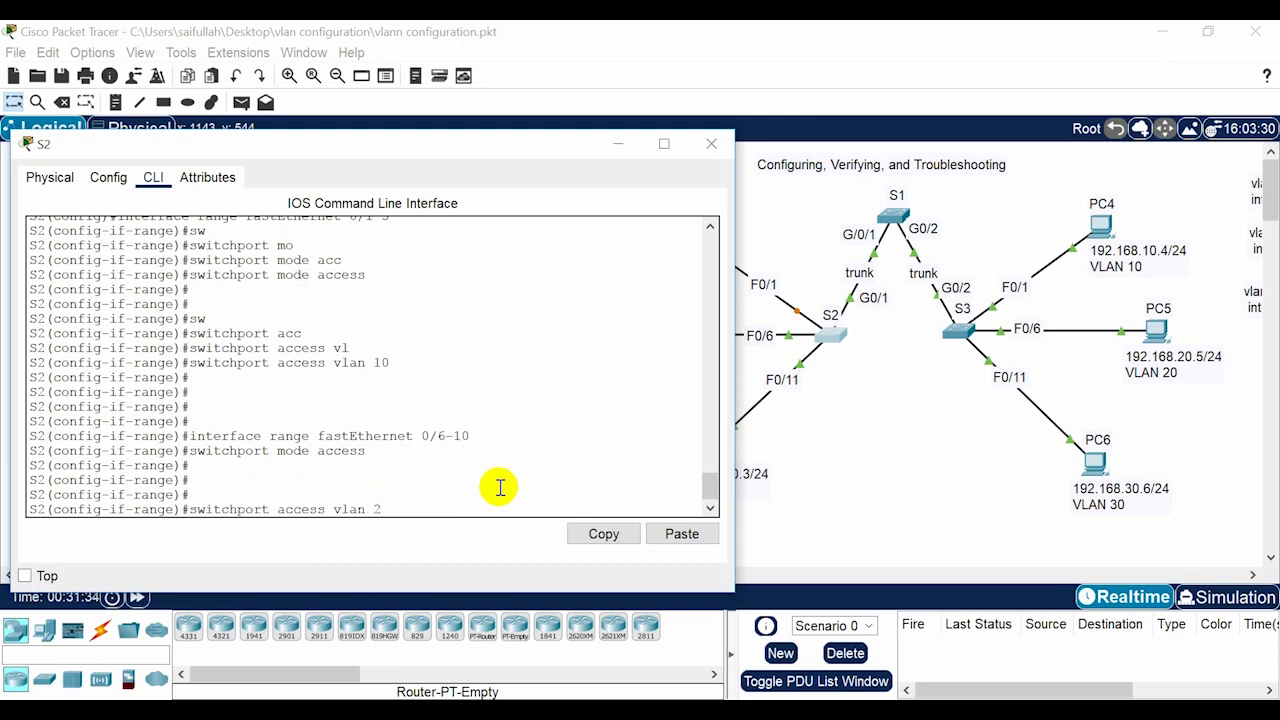
key("Return")
key("Return")
key("Return")
key("Return")
key("Return")
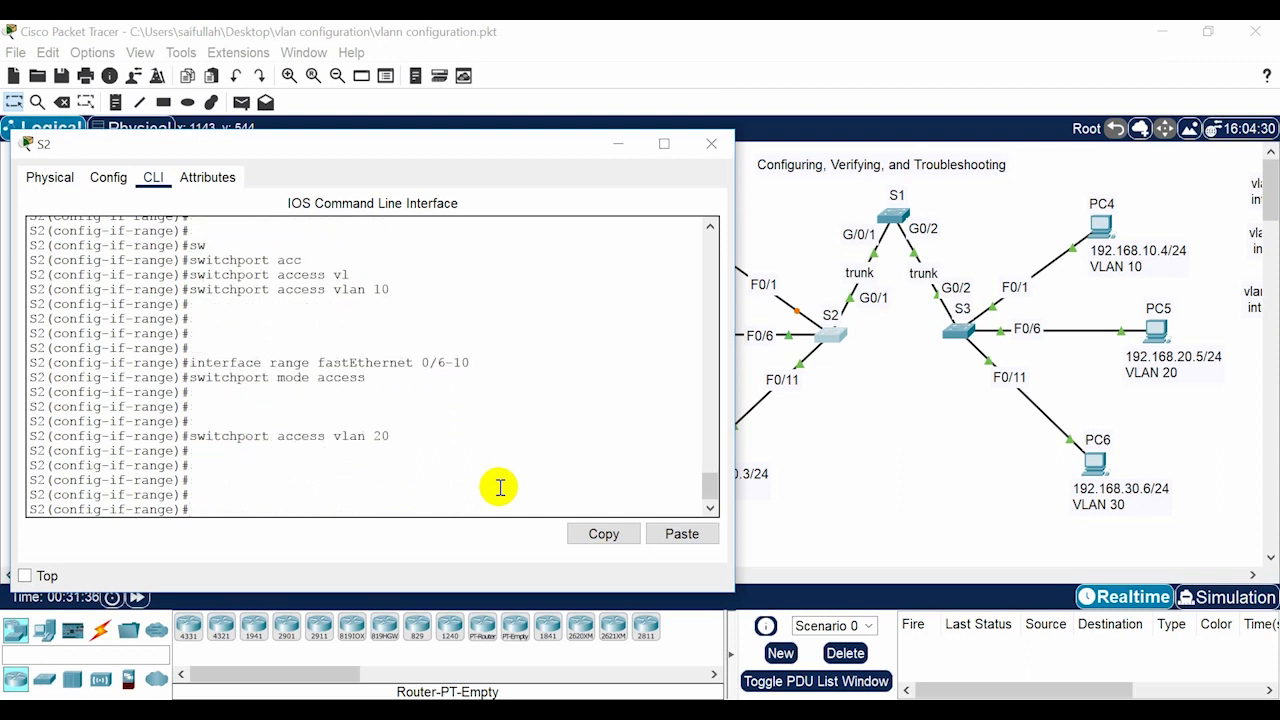
Step: Switch to range configuration for interfaces fastEthernet 0/11-15 on switch S2 and set them to switchport mode access
key("Up")
key("Up")
key("Up")
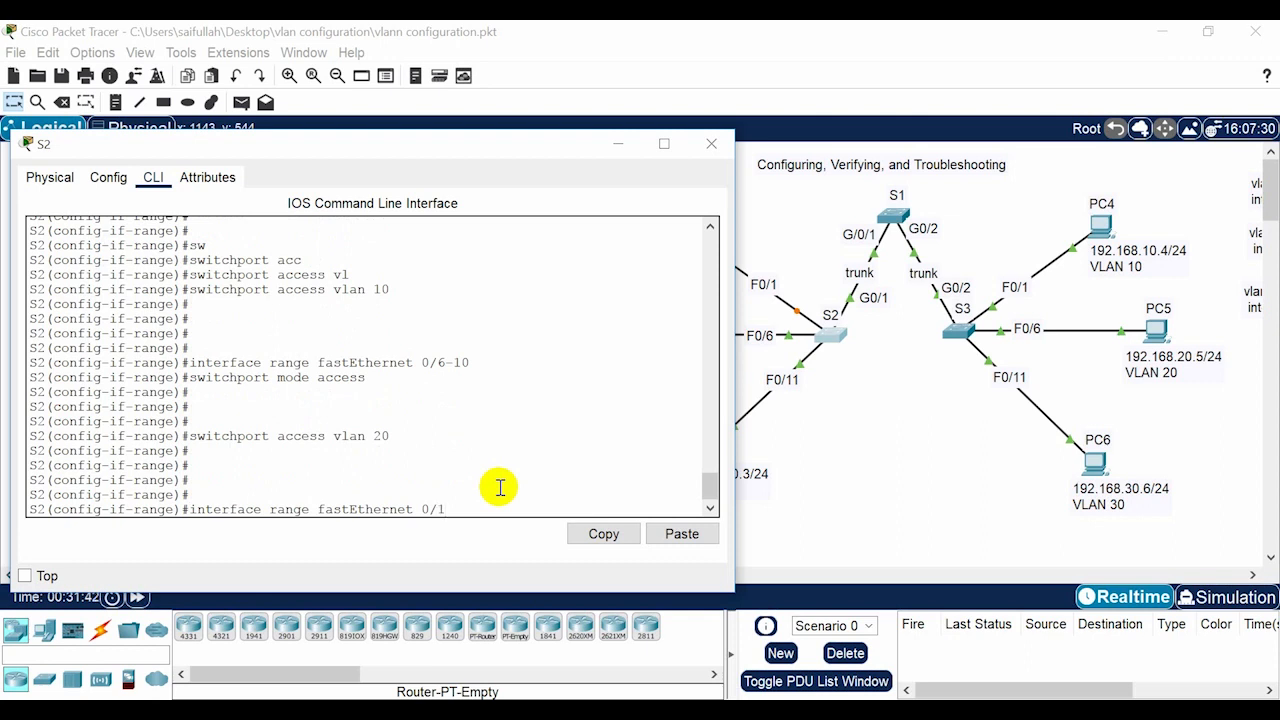
type("1")
type("-12")
type("5")
key("Return")
key("Return")
key("Return")
type("switchport mode access")
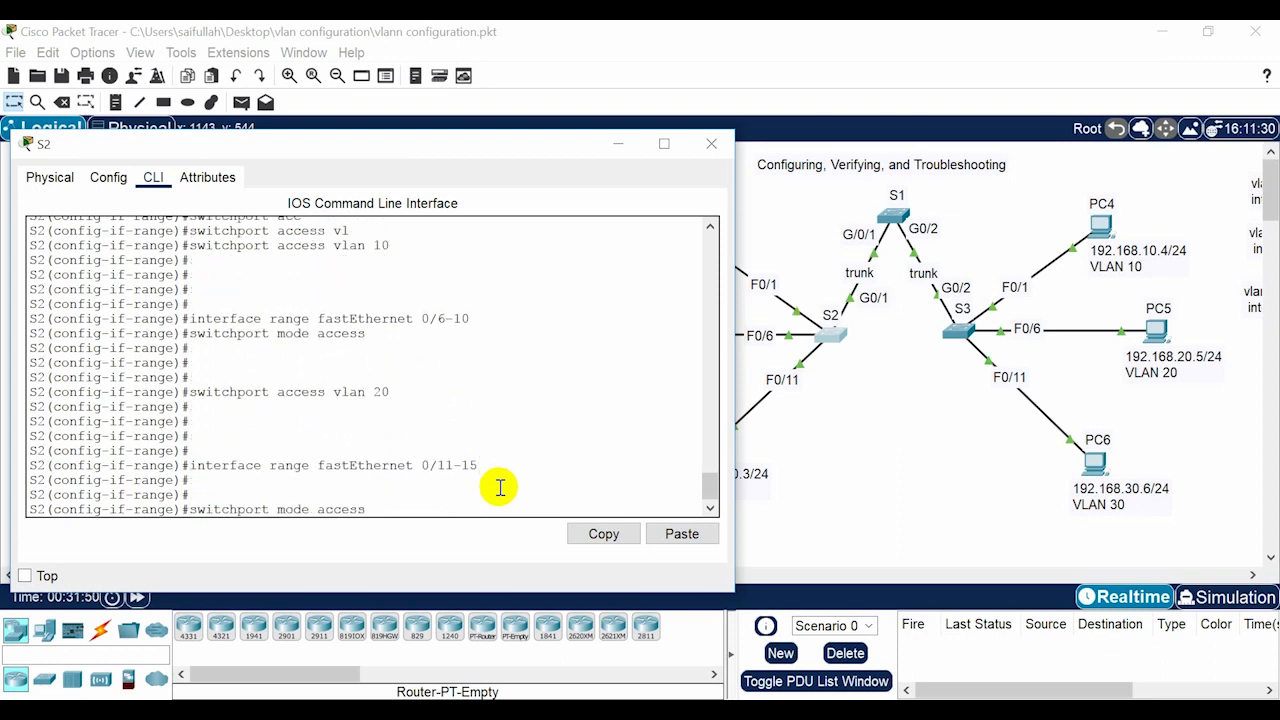
key("Return")
Step: Assign the fastEthernet 0/11-15 range on switch S2 to access VLAN 30
type("switchport access vlan 20")
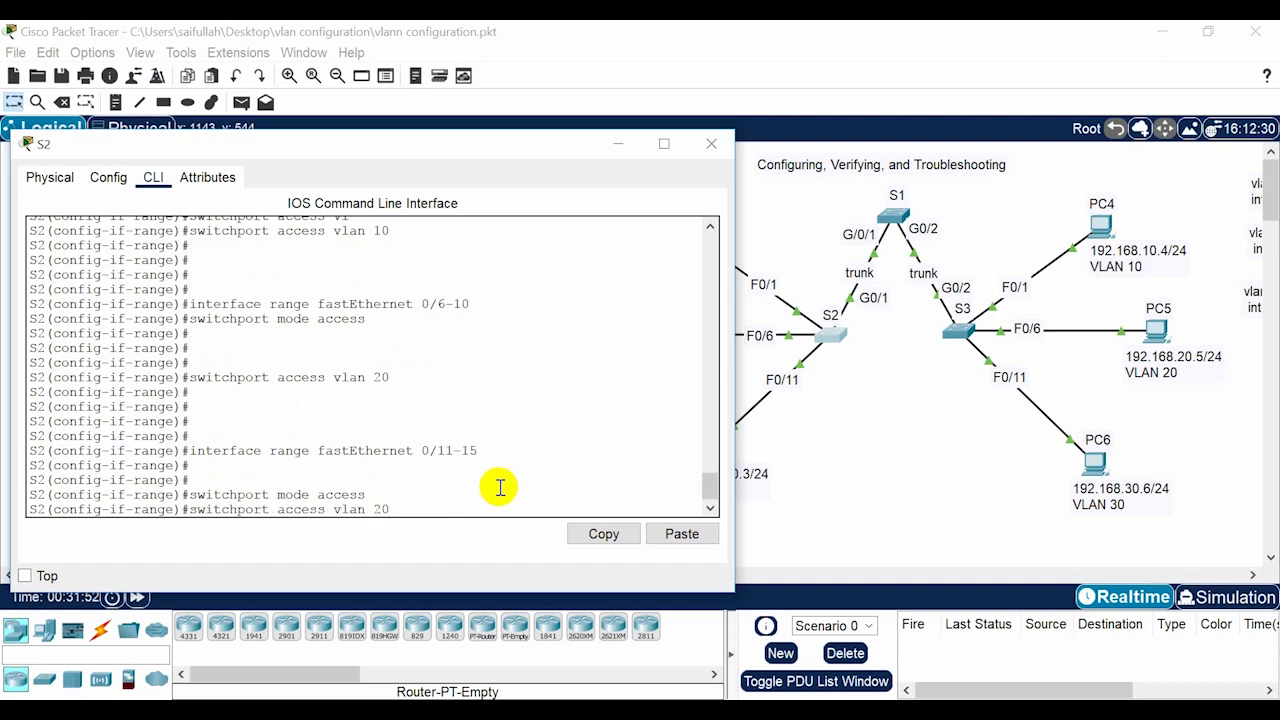
key("BackSpace")
key("BackSpace")
type("30")
key("Return")
key("Return")
key("Return")
key("Return")
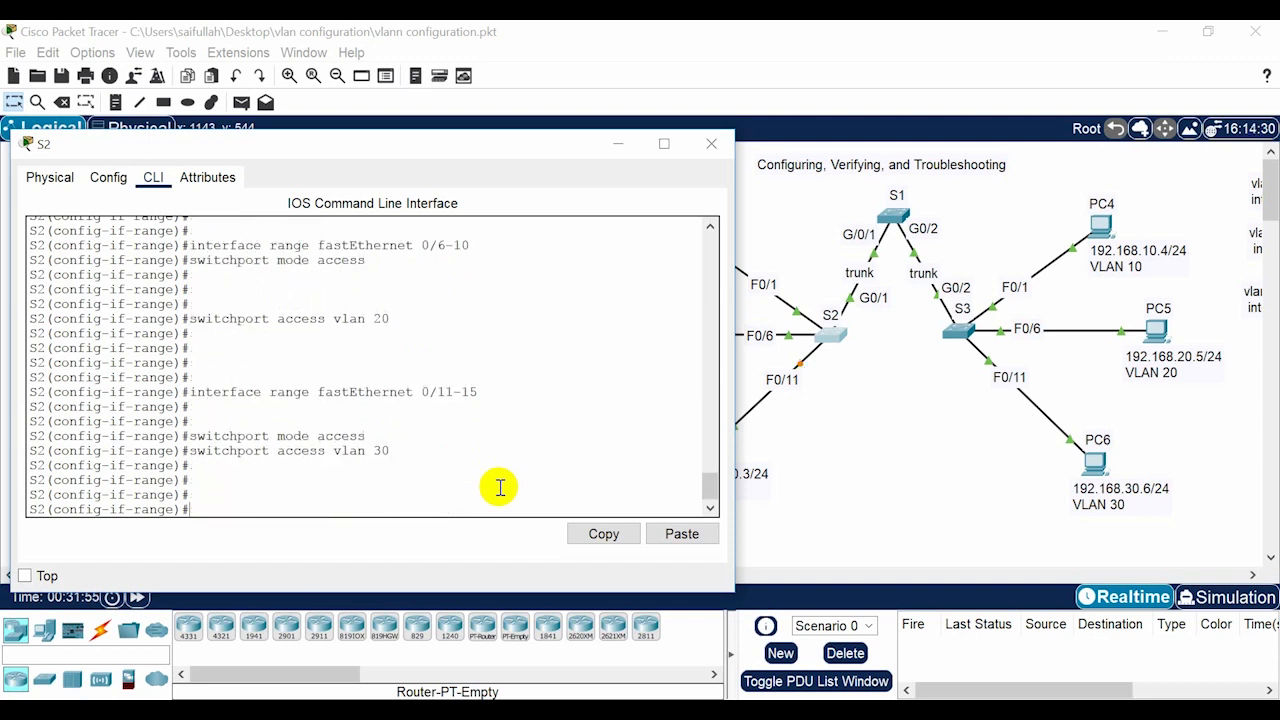
Step: Leave configuration mode on switch S2 and save its configuration with wr
type("end")
key("Return")
key("Return")
type("wr")
key("Return")
key("Return")
key("Return")
key("Return")
key("Return")
key("Return")
key("Return")
key("Return")
key("Return")
key("Return")
key("Return")
key("Return")
key("Return")
key("Return")
key("Return")
key("Return")
key("Return")
key("Return")
key("Return")
key("Return")
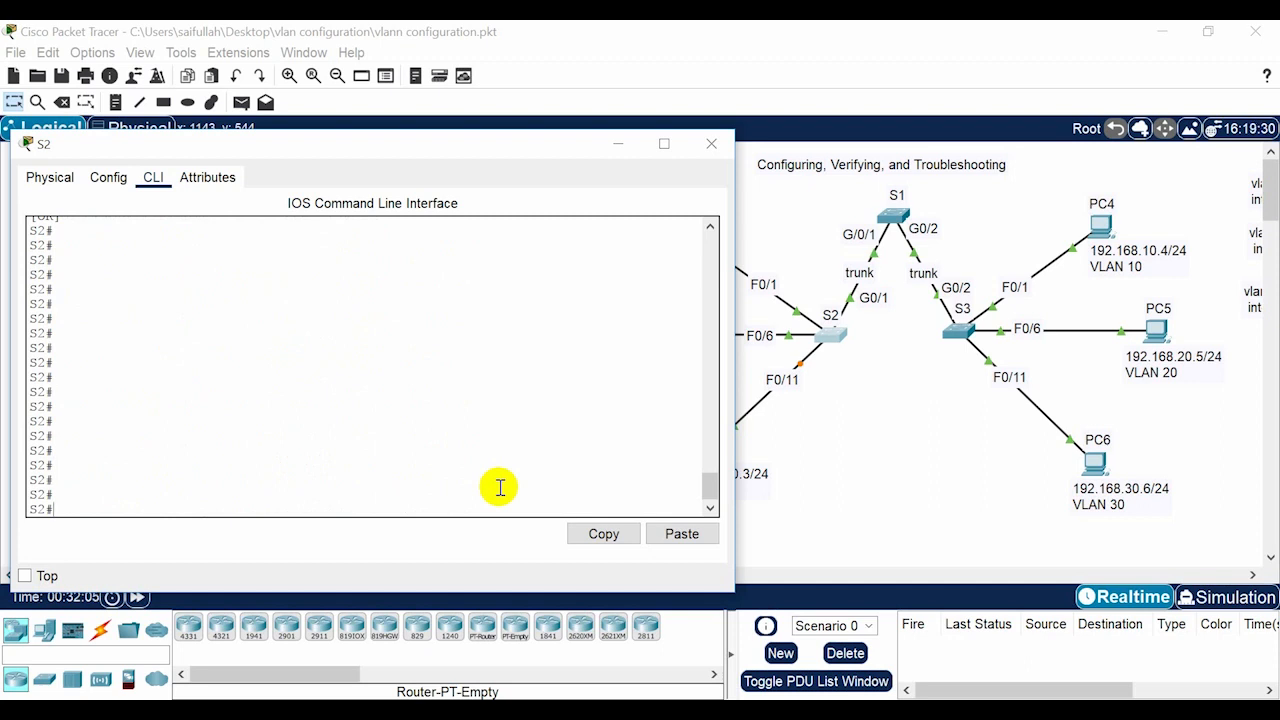
Step: Run show vlan br on switch S2 and examine which ports belong to each VLAN
type("sh")
key("Tab")
type("vlan br")
key("Return")
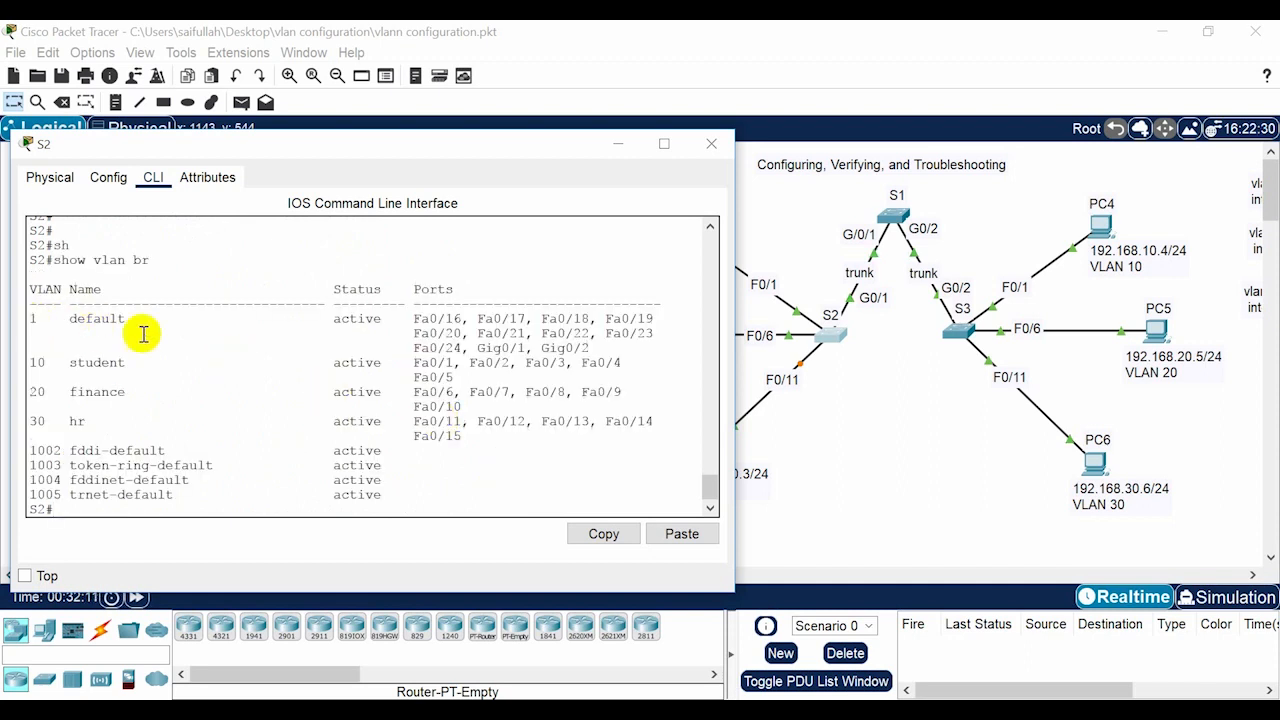
double_click(32, 362)
left_click_drag(143, 377, 174, 398)
left_click(100, 393)
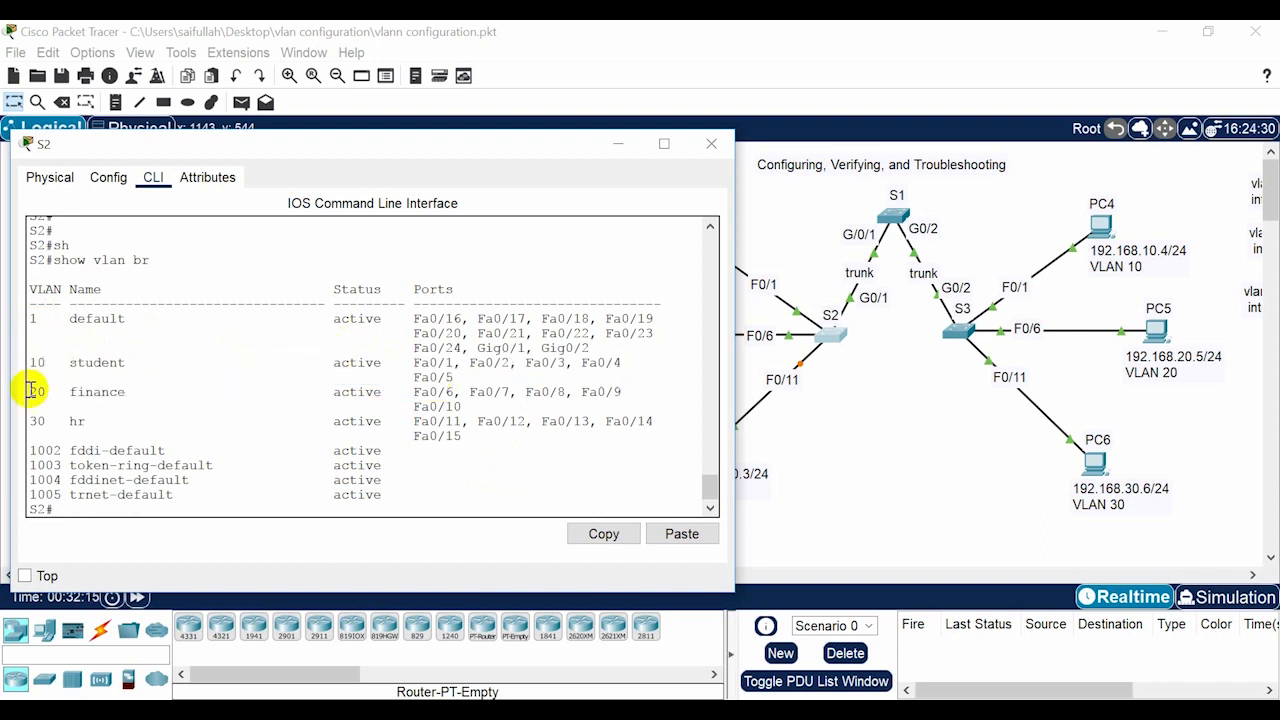
left_click_drag(33, 393, 413, 408)
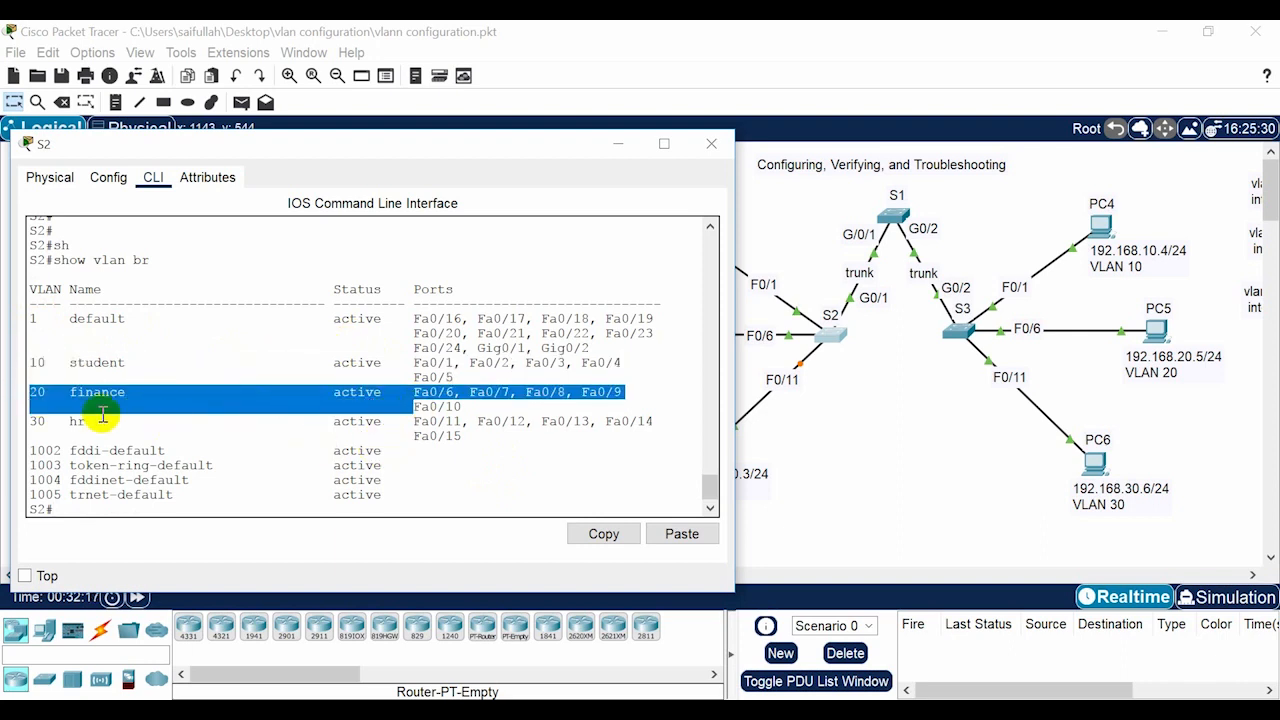
left_click_drag(341, 320, 592, 332)
left_click(486, 480)
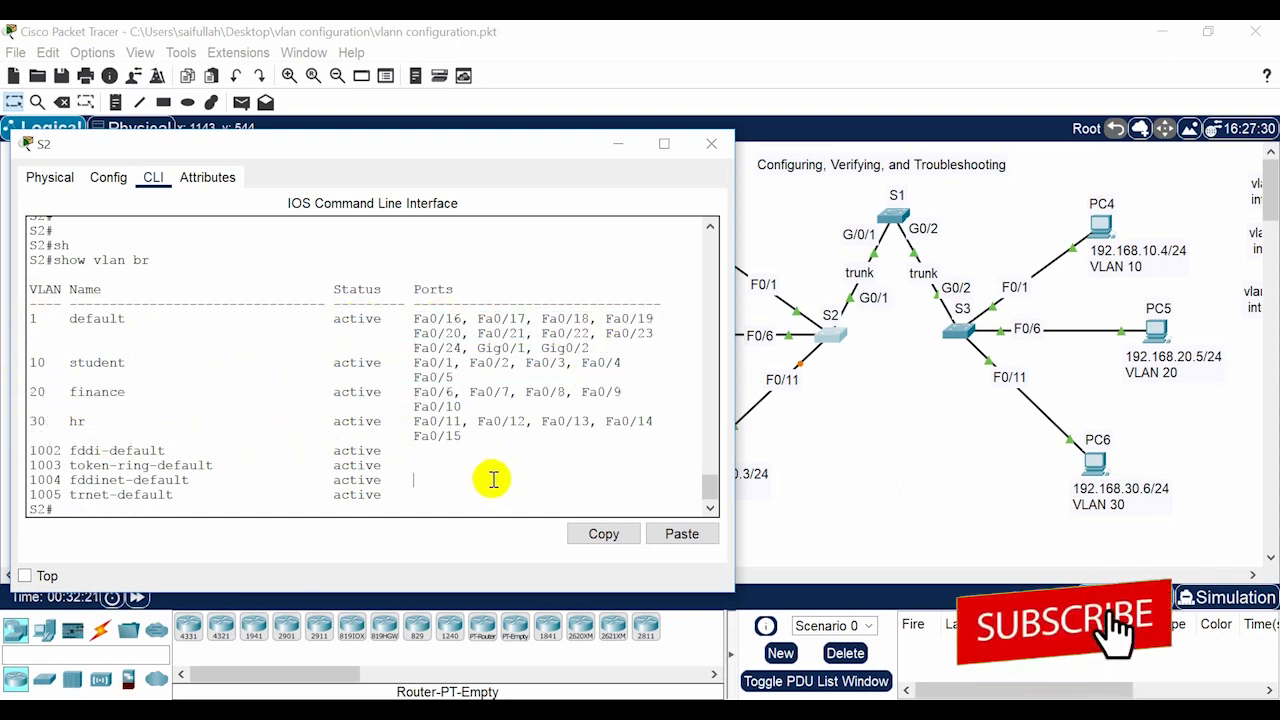
Step: Run show interfaces fastEthernet 0/1 switchport on switch S2 and examine the port's mode and access VLAN
key("Return")
key("Return")
key("Return")
key("Return")
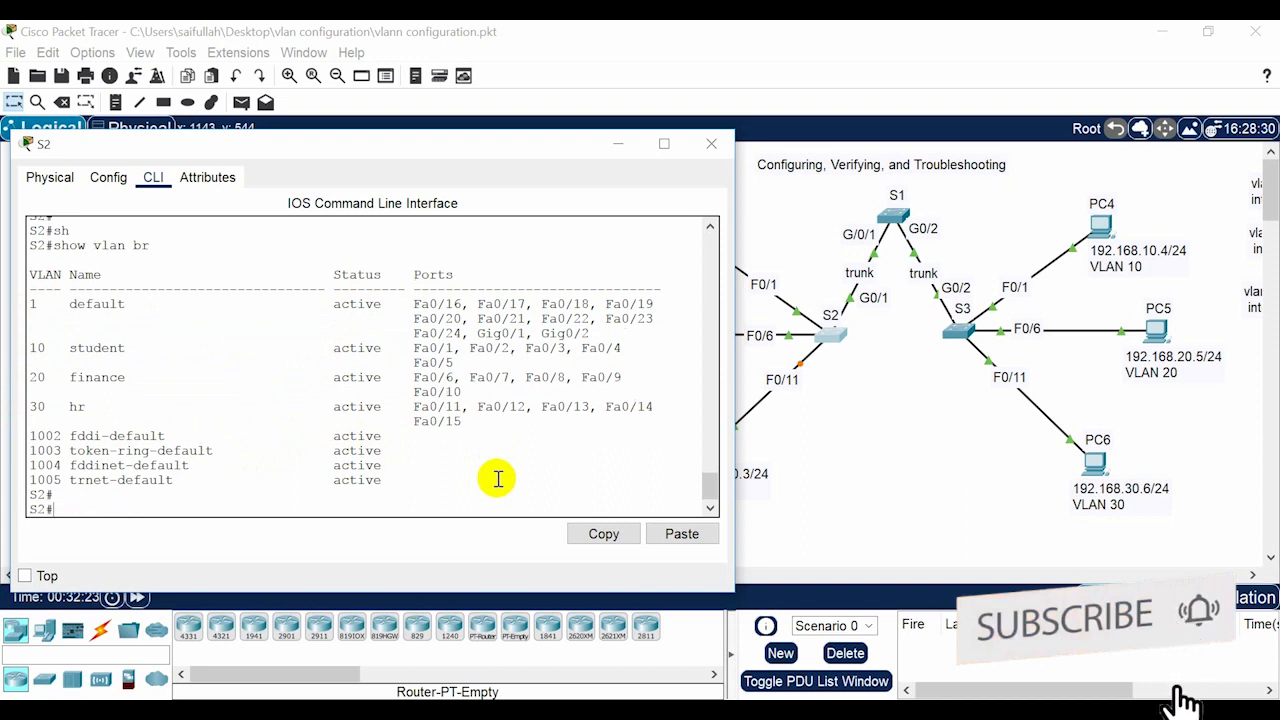
key("Return")
type("sh")
key("Tab")
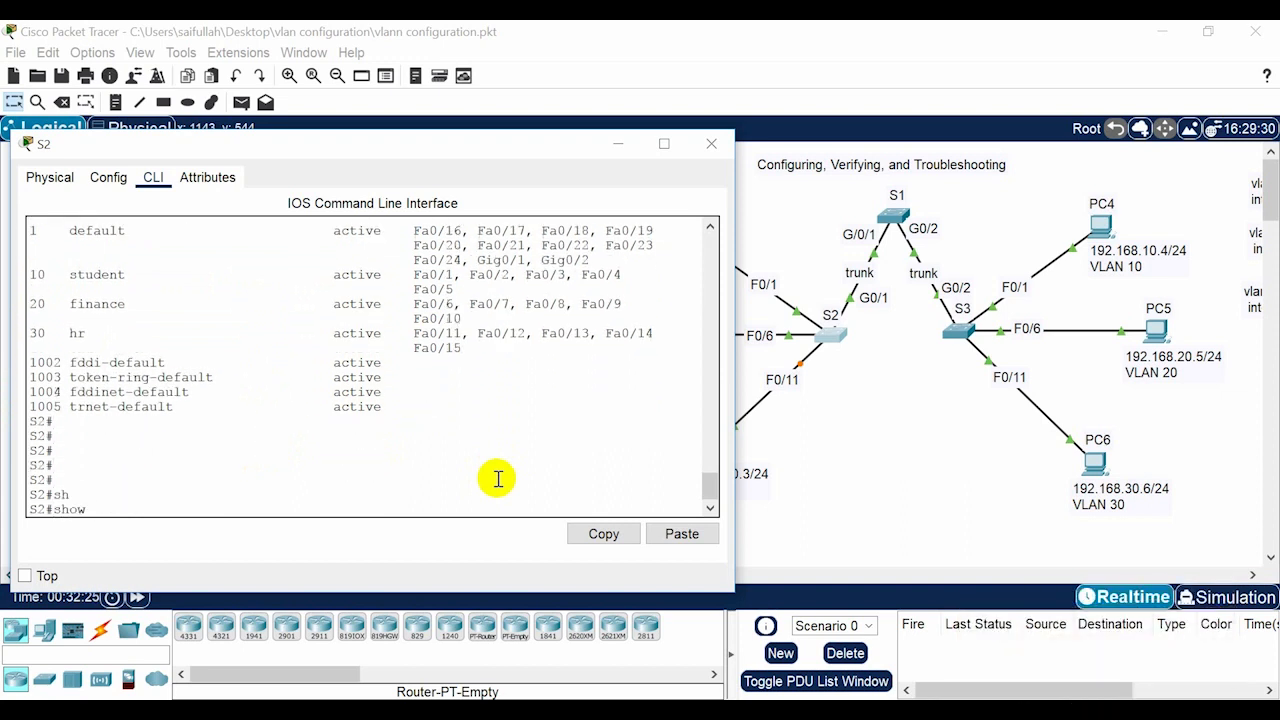
type("in")
key("Tab")
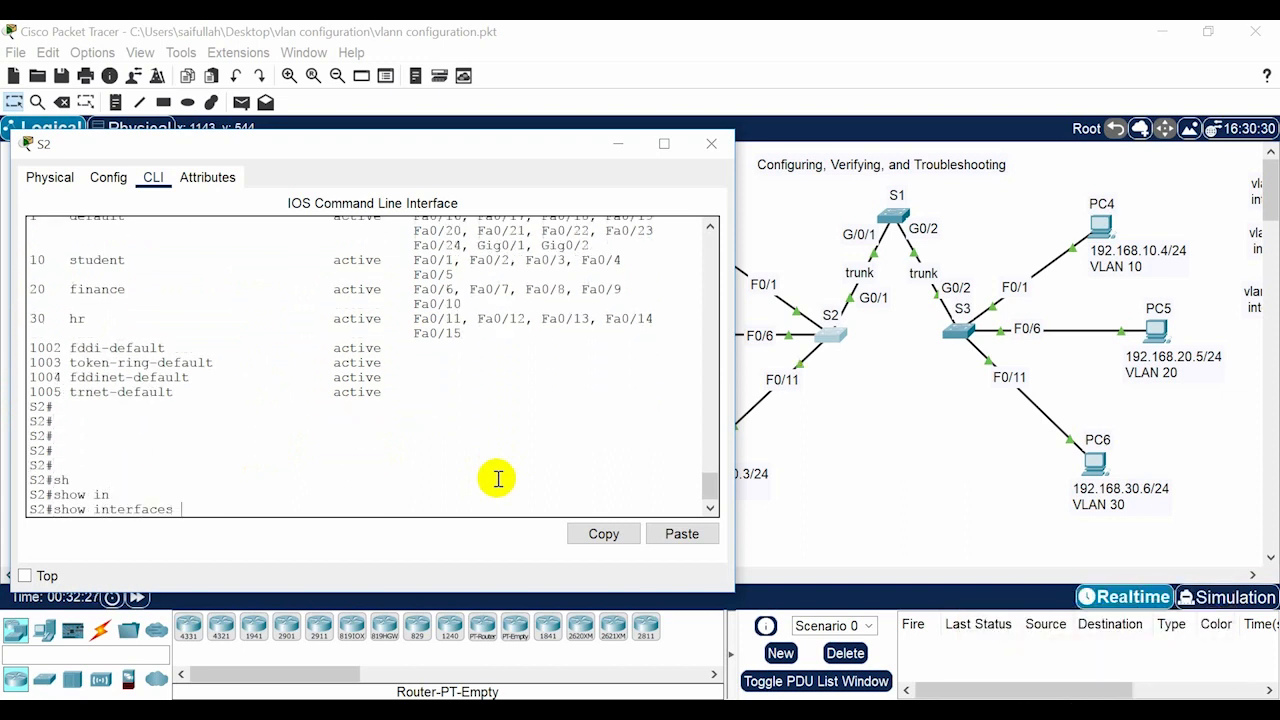
type("f")
key("Tab")
type("0")
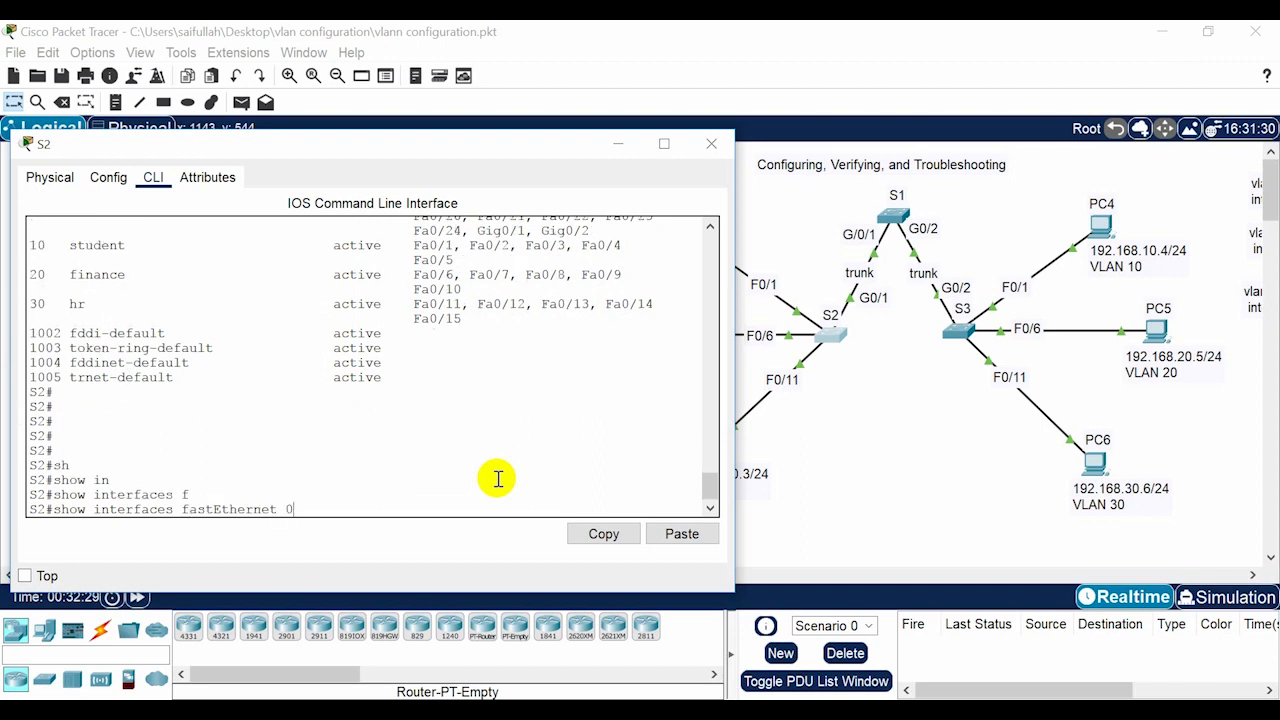
type("/1 sw")
key("Tab")
key("Return")
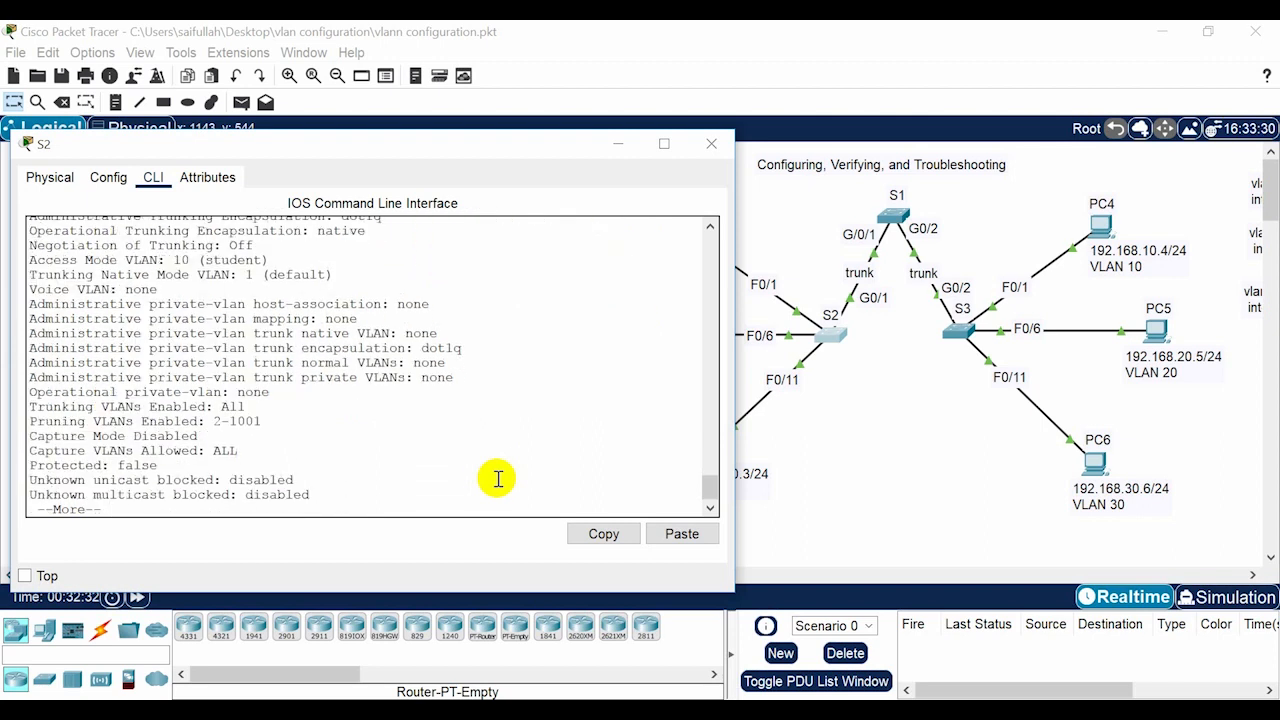
scroll(452, 423, "up", 2)
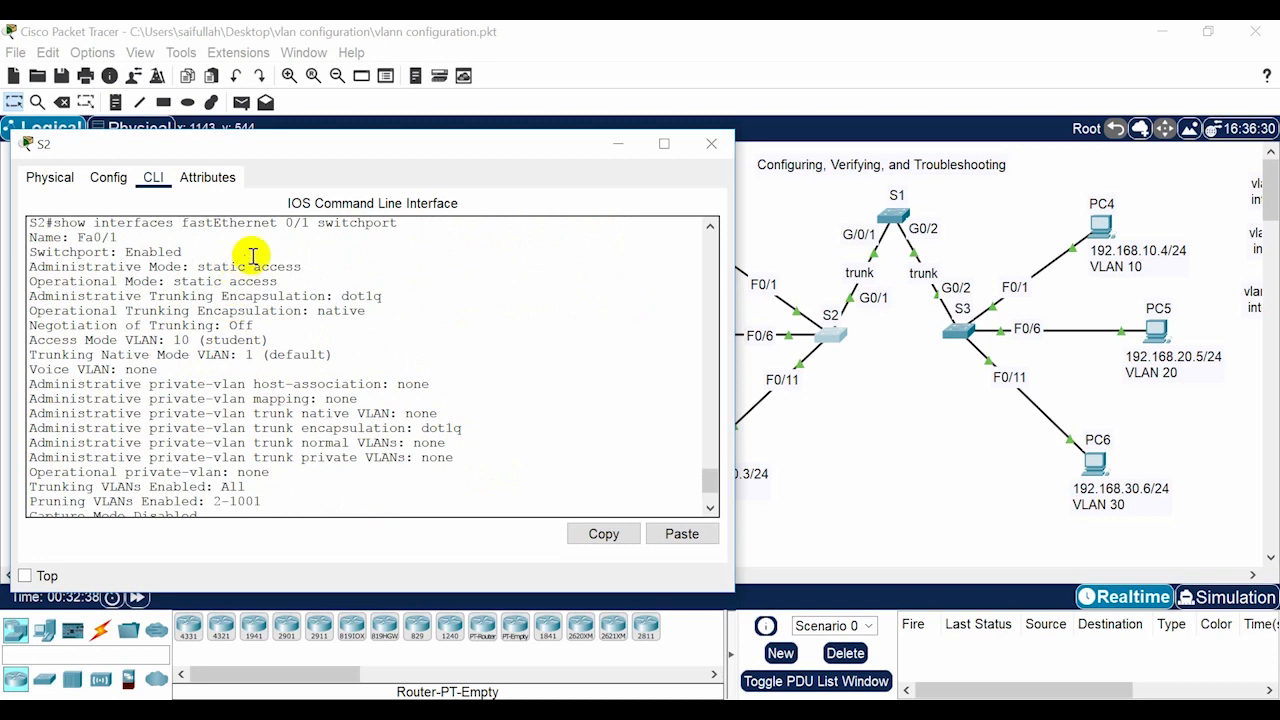
left_click(394, 223)
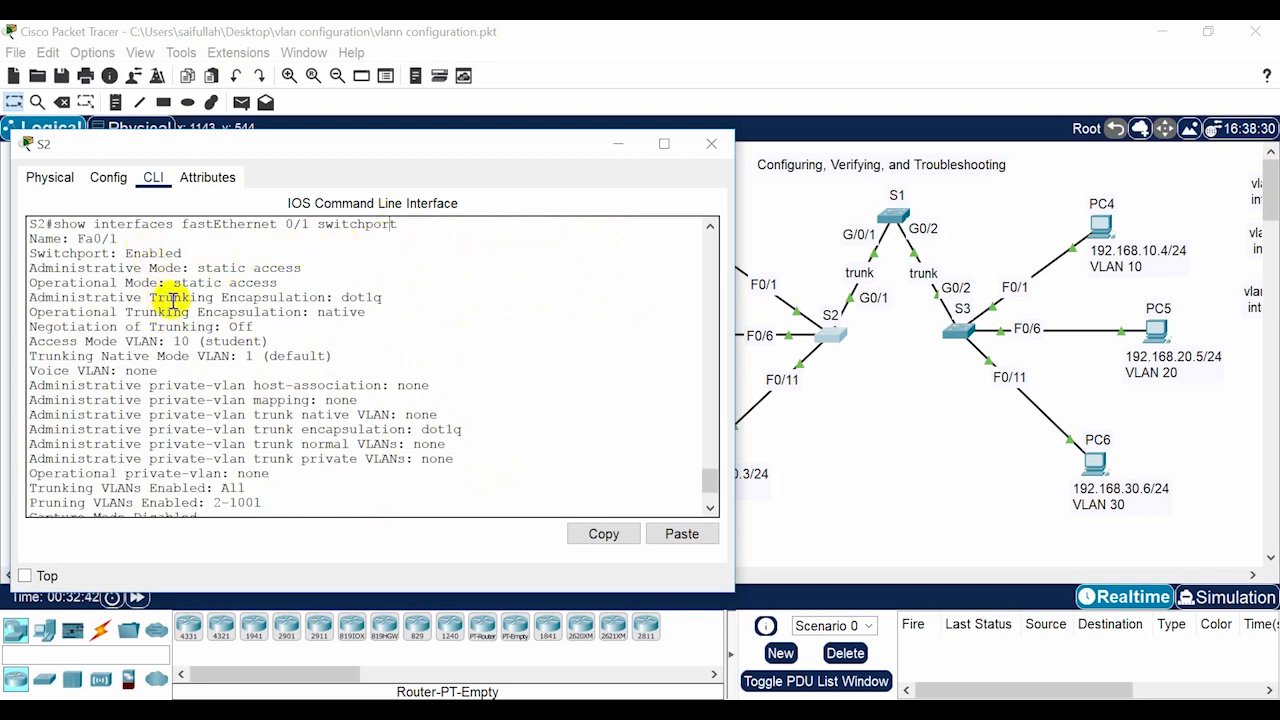
Step: Examine the administrative mode, operational mode and access VLAN entries in the Fa0/1 switchport output on switch S2
scroll(172, 300, "down", 2)
scroll(172, 300, "up", 3)
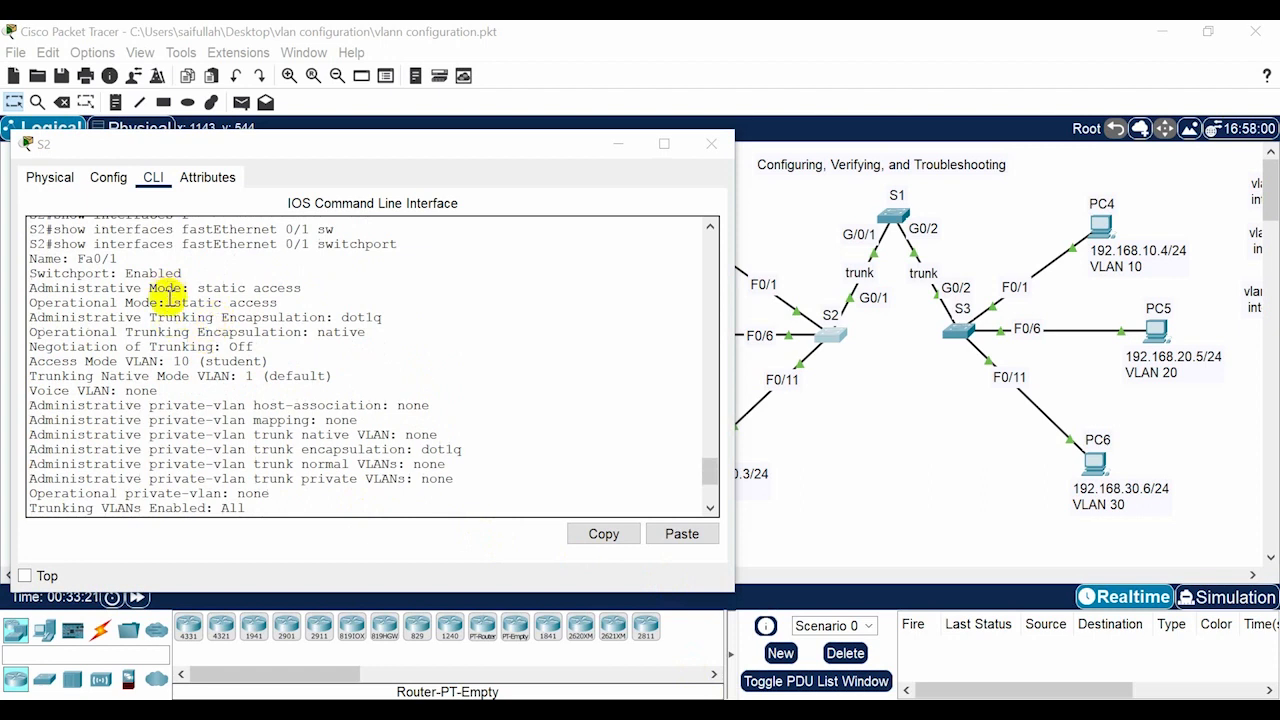
left_click_drag(37, 287, 326, 291)
left_click(322, 302)
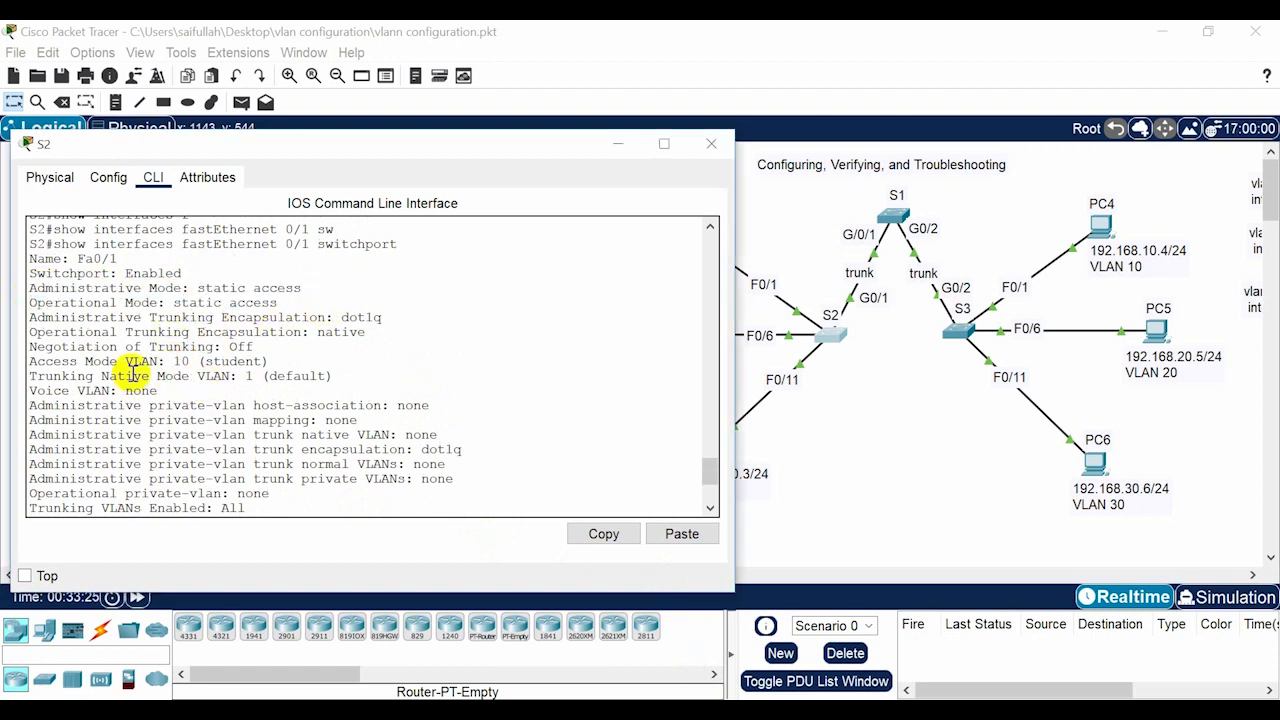
left_click_drag(36, 361, 290, 357)
left_click(327, 358)
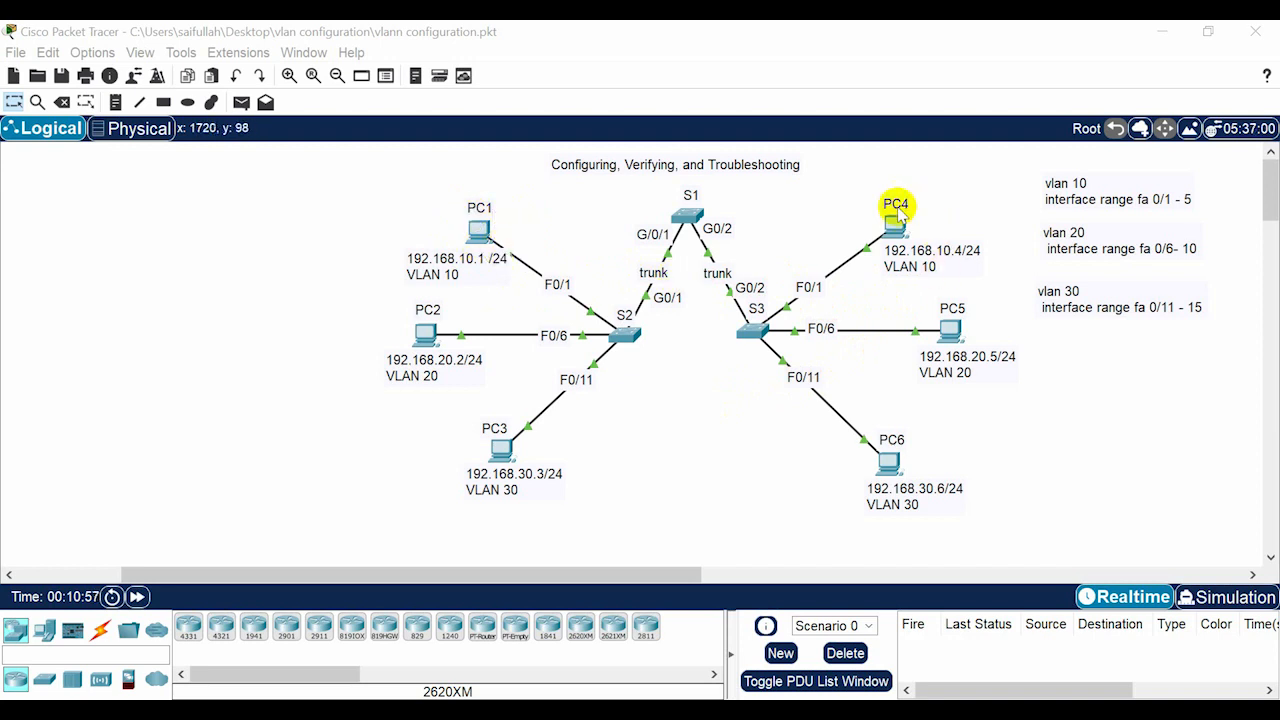
Step: Ping PC4 at 192.168.10.4 from PC1's command prompt and examine the response
left_click(481, 232)
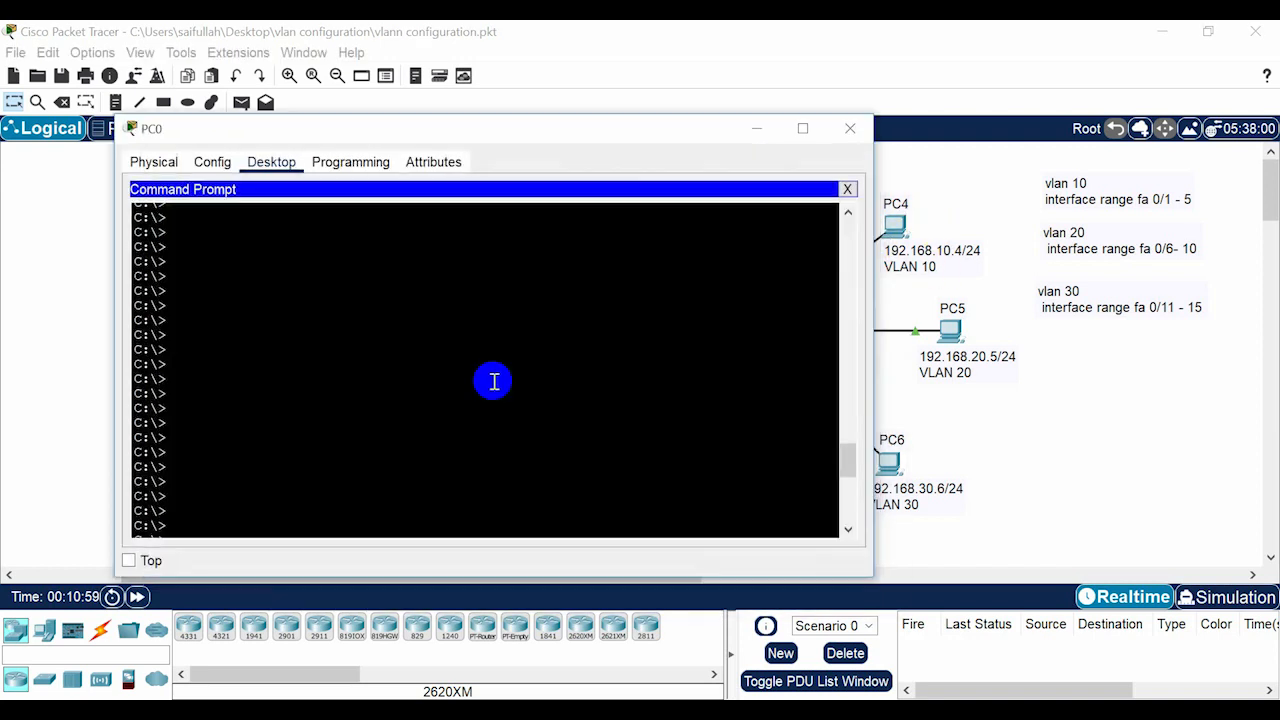
type("ping 192.168.10.4")
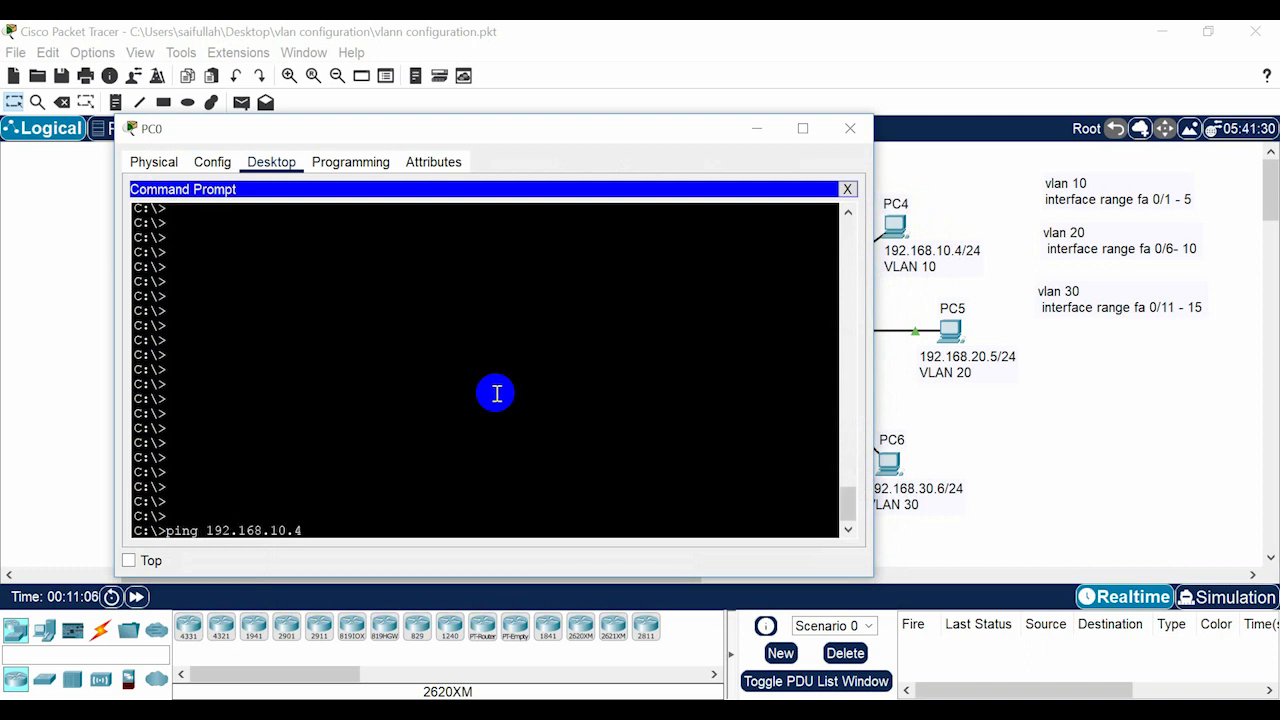
key("Return")
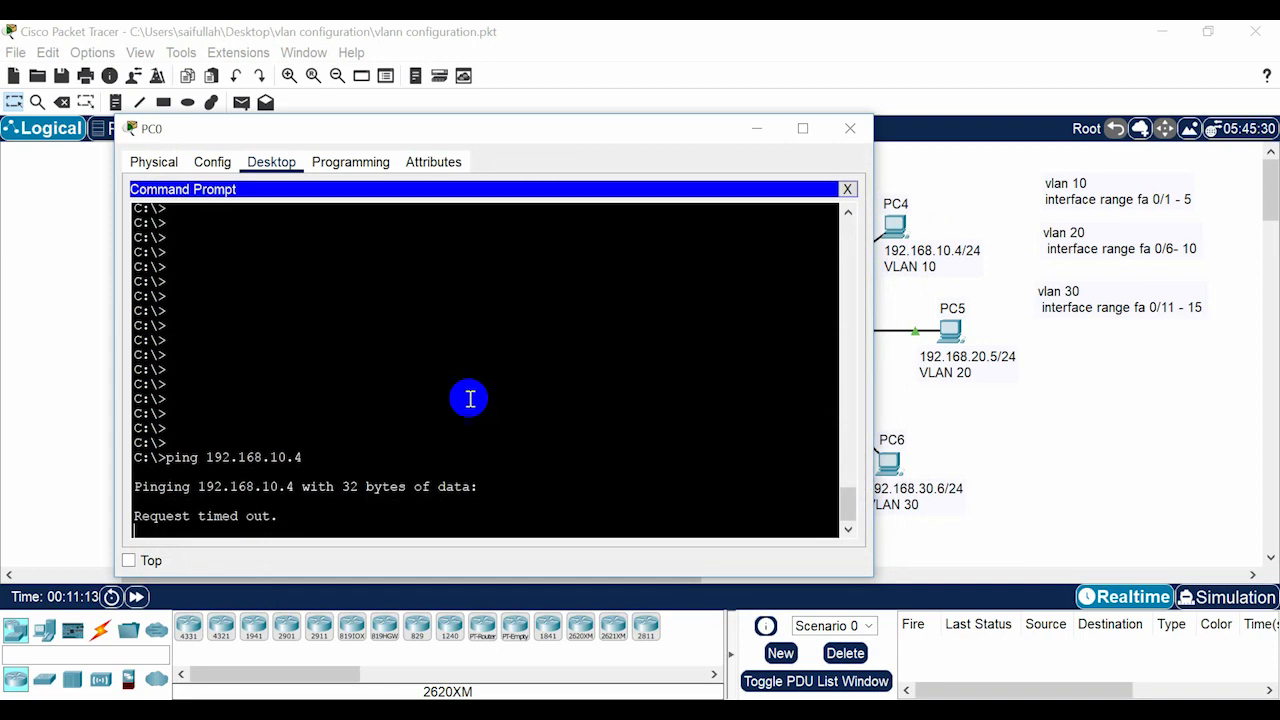
left_click_drag(278, 517, 138, 517)
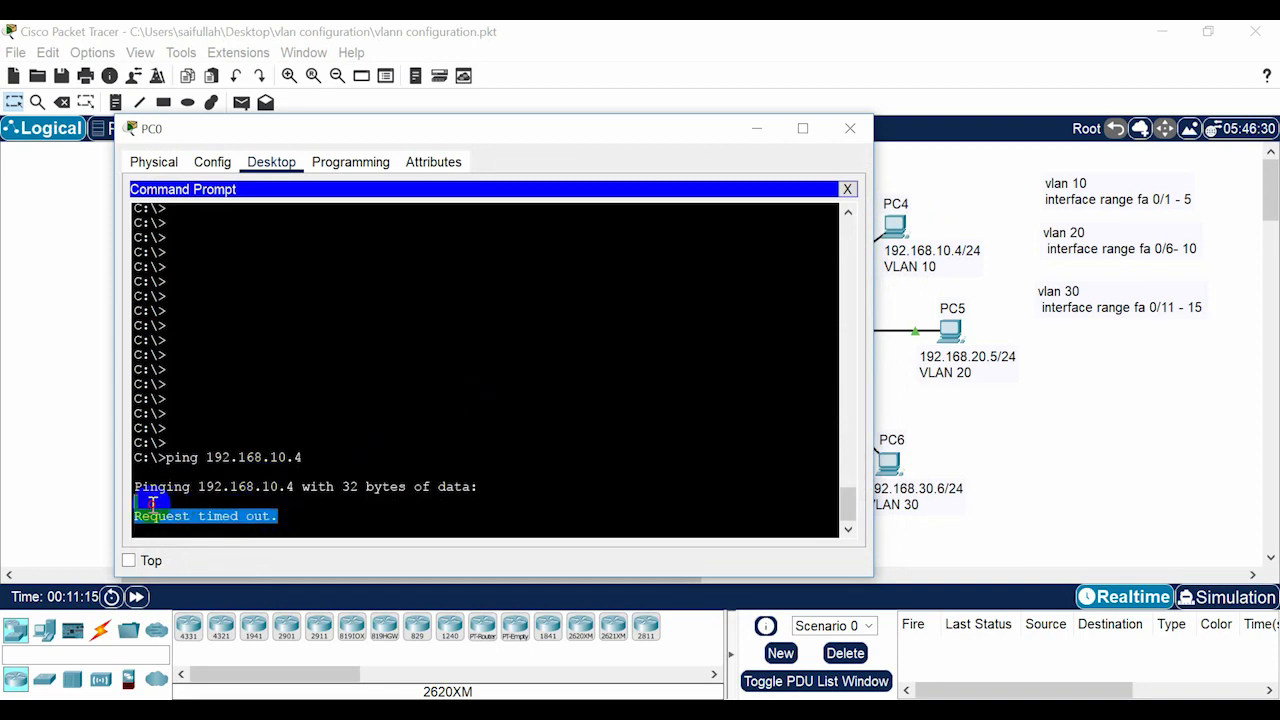
left_click(392, 404)
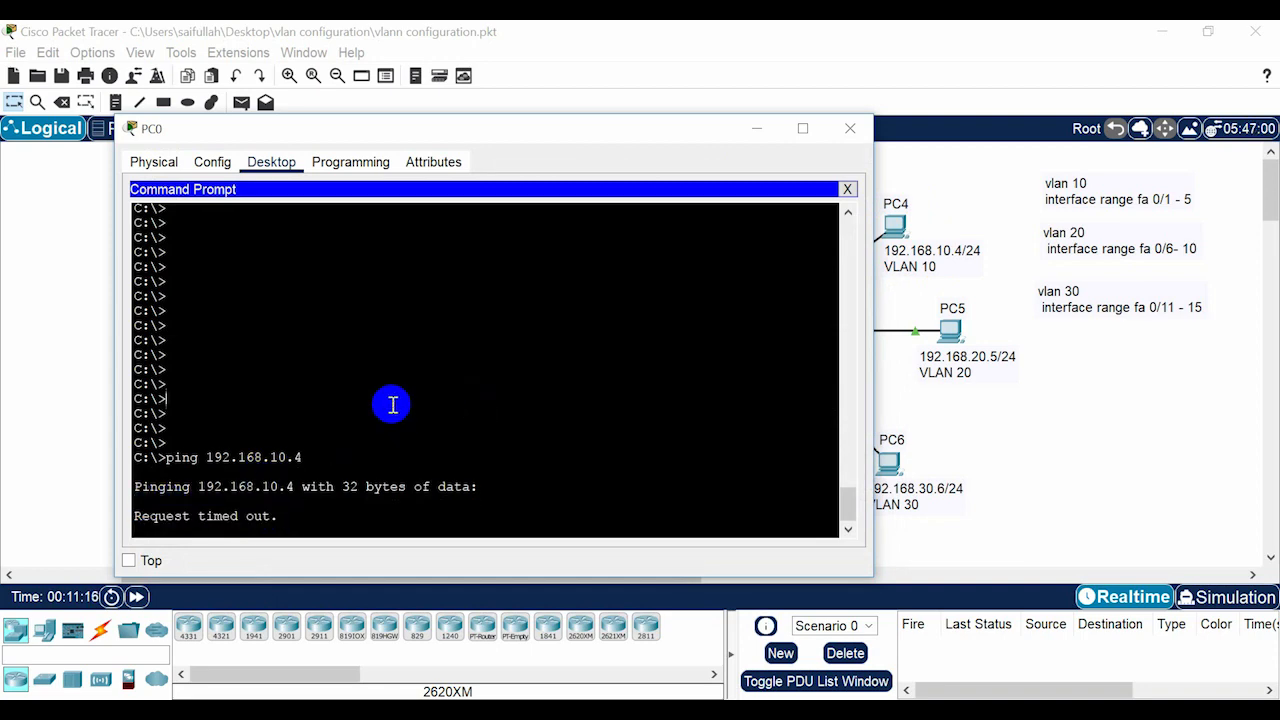
left_click(757, 128)
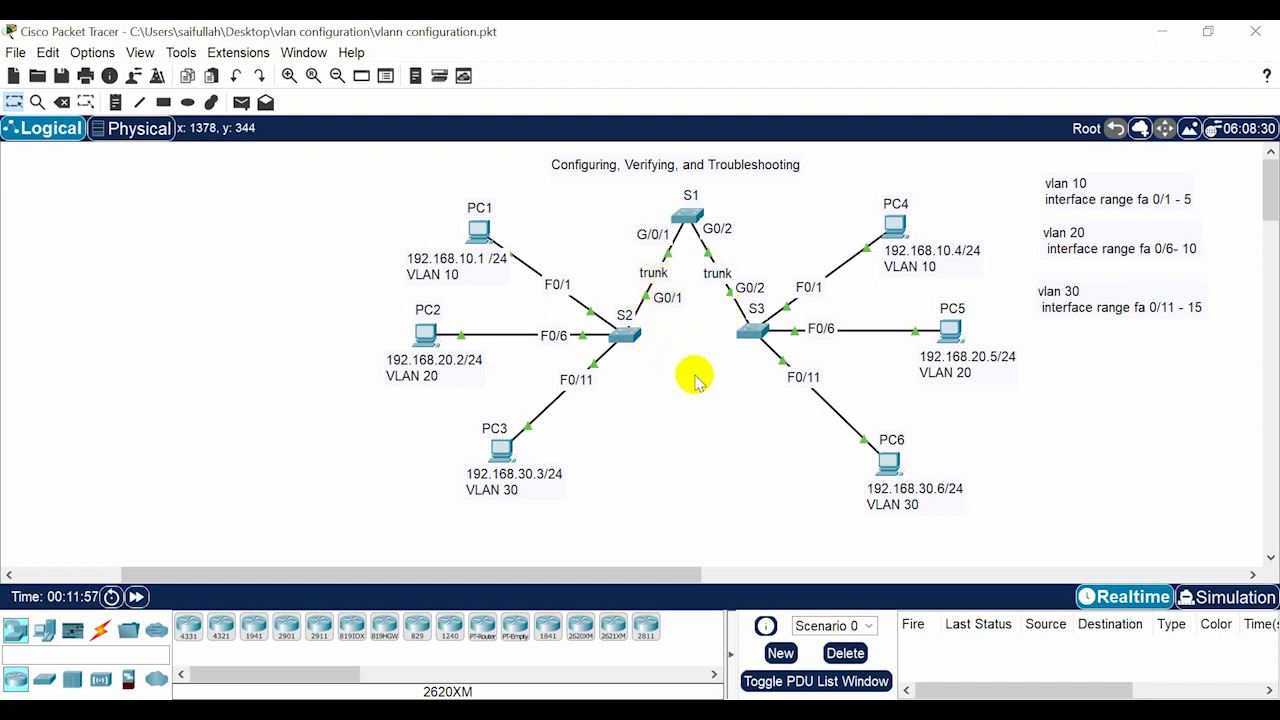
Step: Create VLAN 99 in global configuration mode on switch S1
left_click_drag(663, 574, 554, 580)
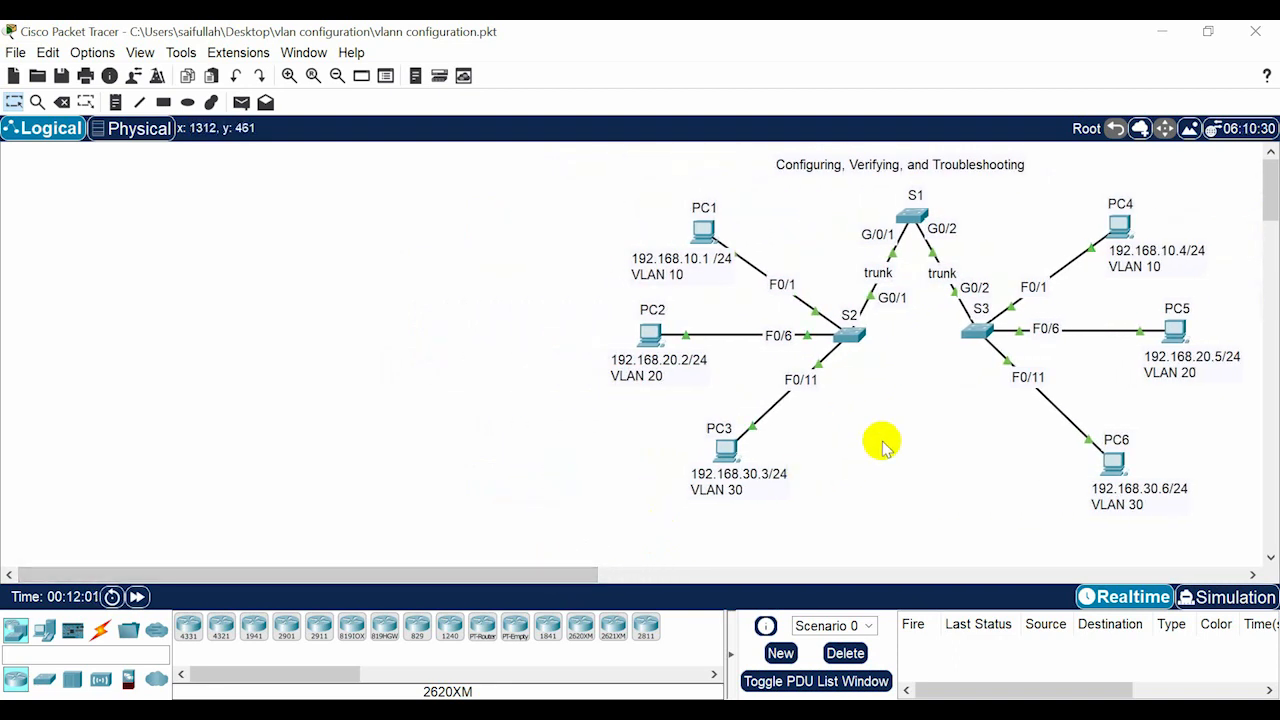
left_click(912, 212)
key("Return")
key("Return")
key("Return")
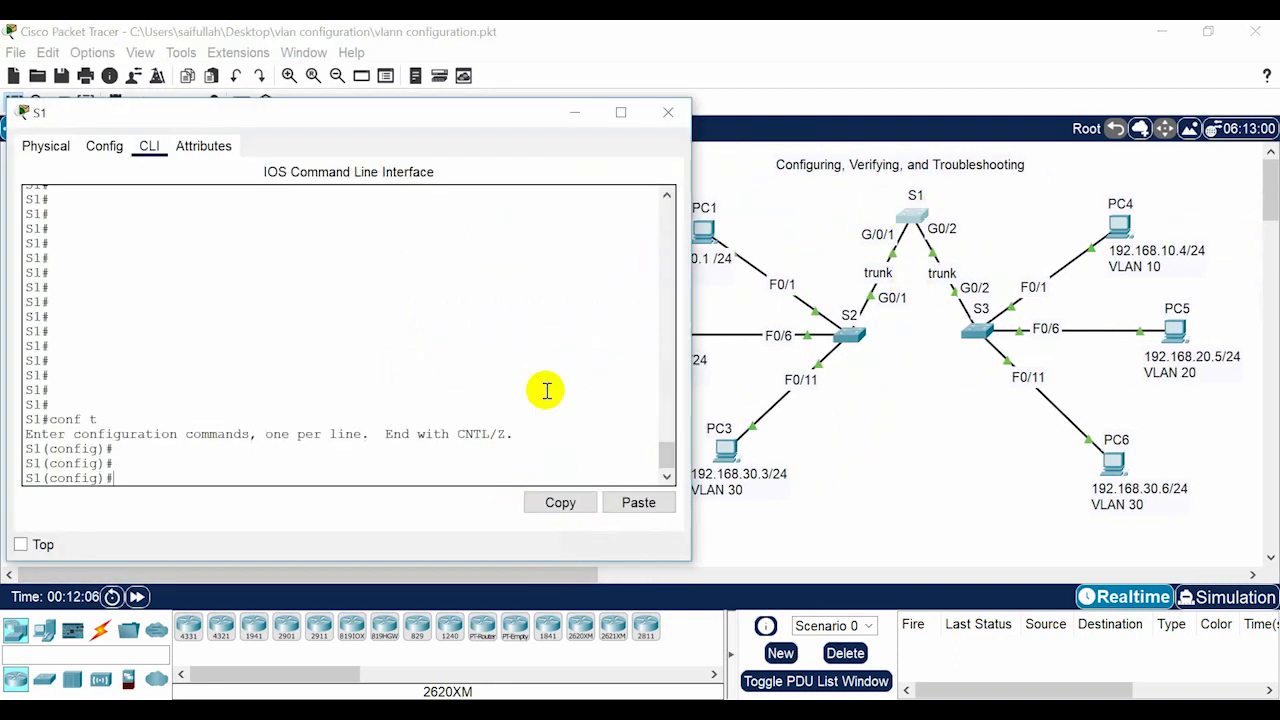
key("Return")
key("Return")
key("Return")
key("Return")
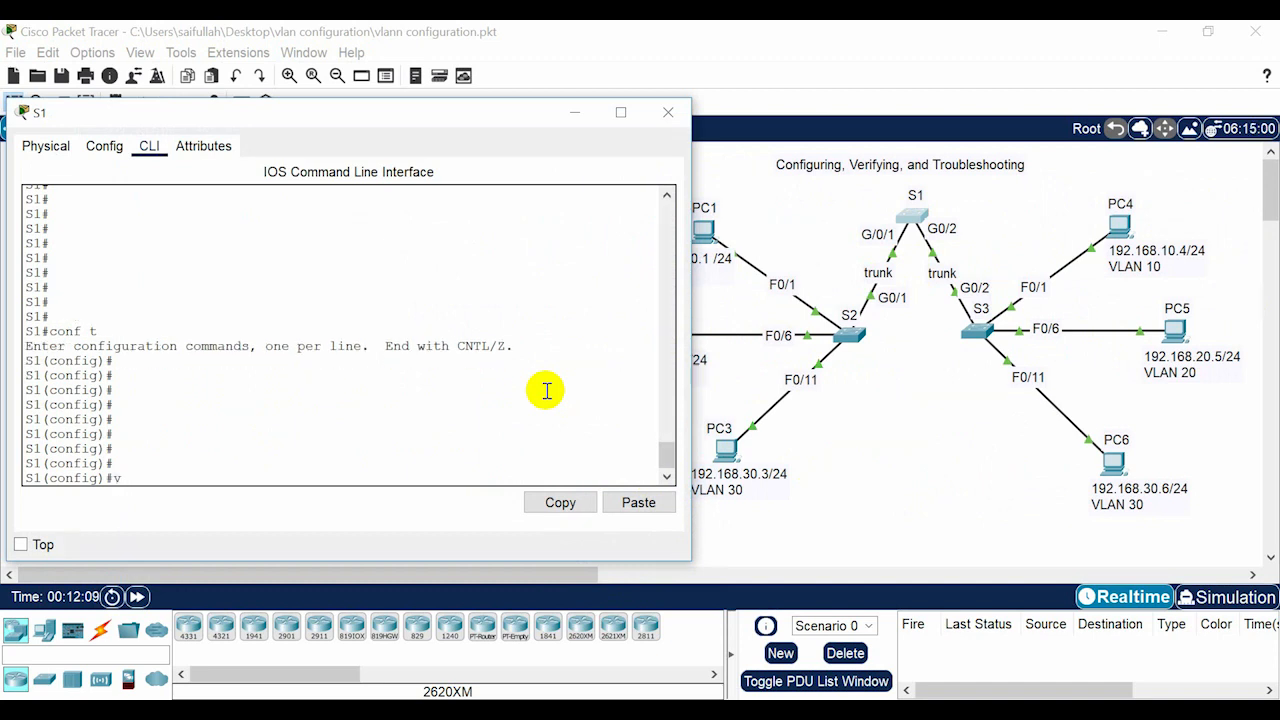
type("vlan ")
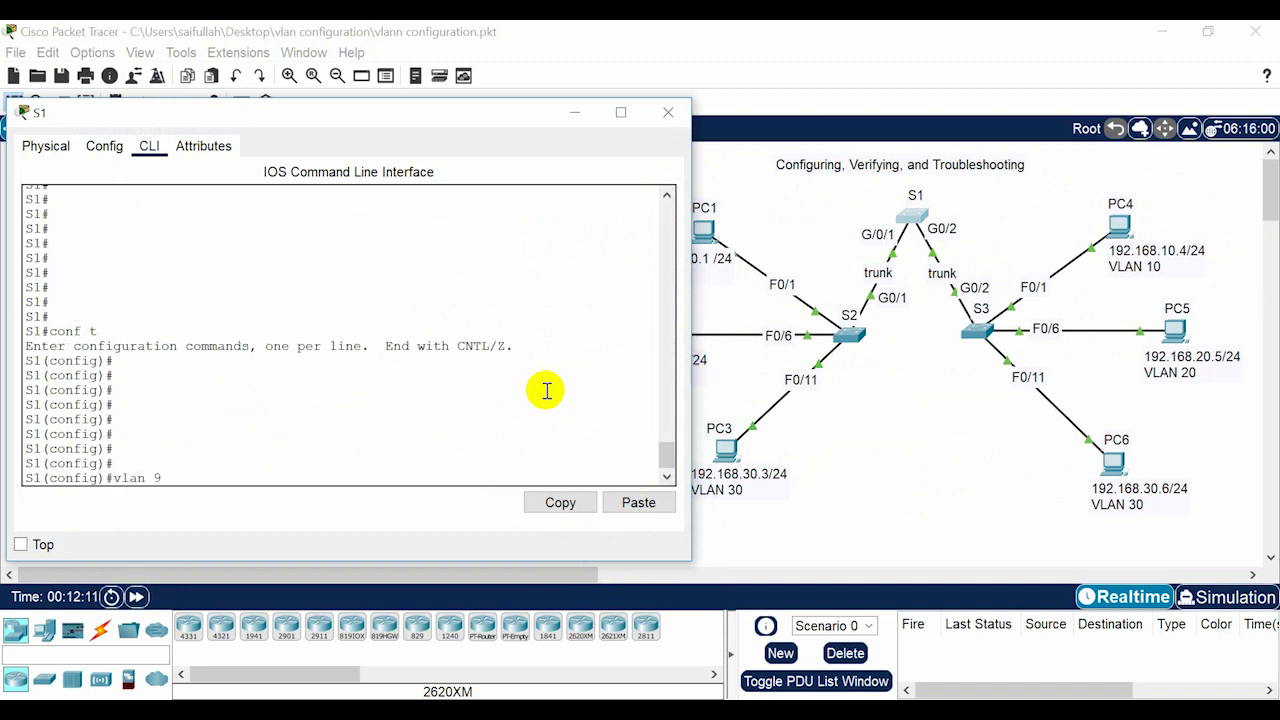
type("99")
key("Return")
key("Return")
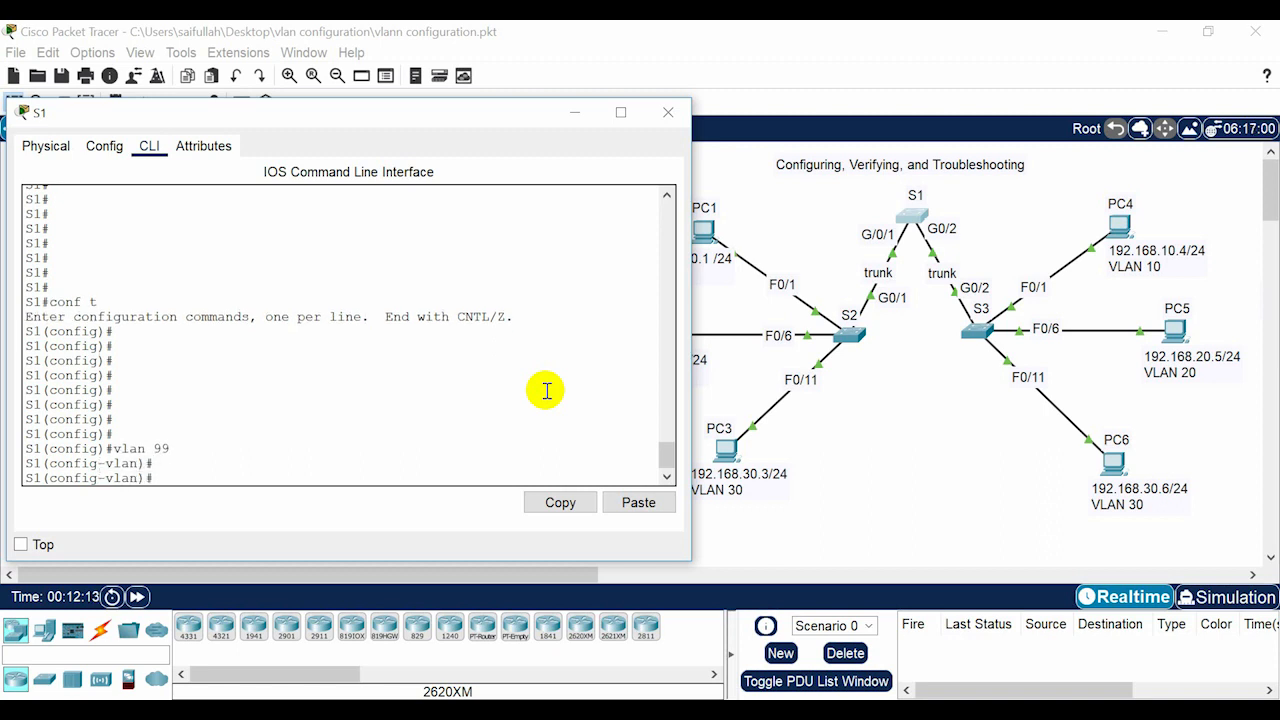
Step: Name VLAN 99 management&antive on switch S1
type("name")
type("management&an")
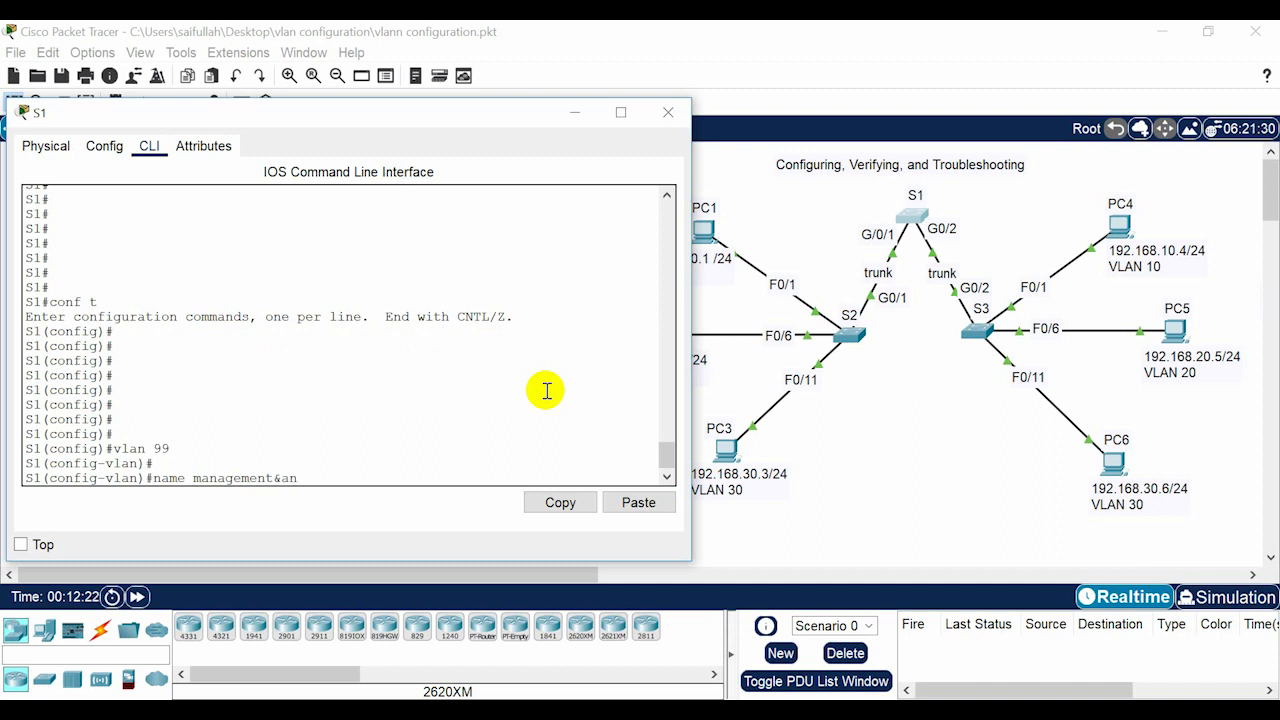
key("Return")
key("Return")
key("Return")
key("Return")
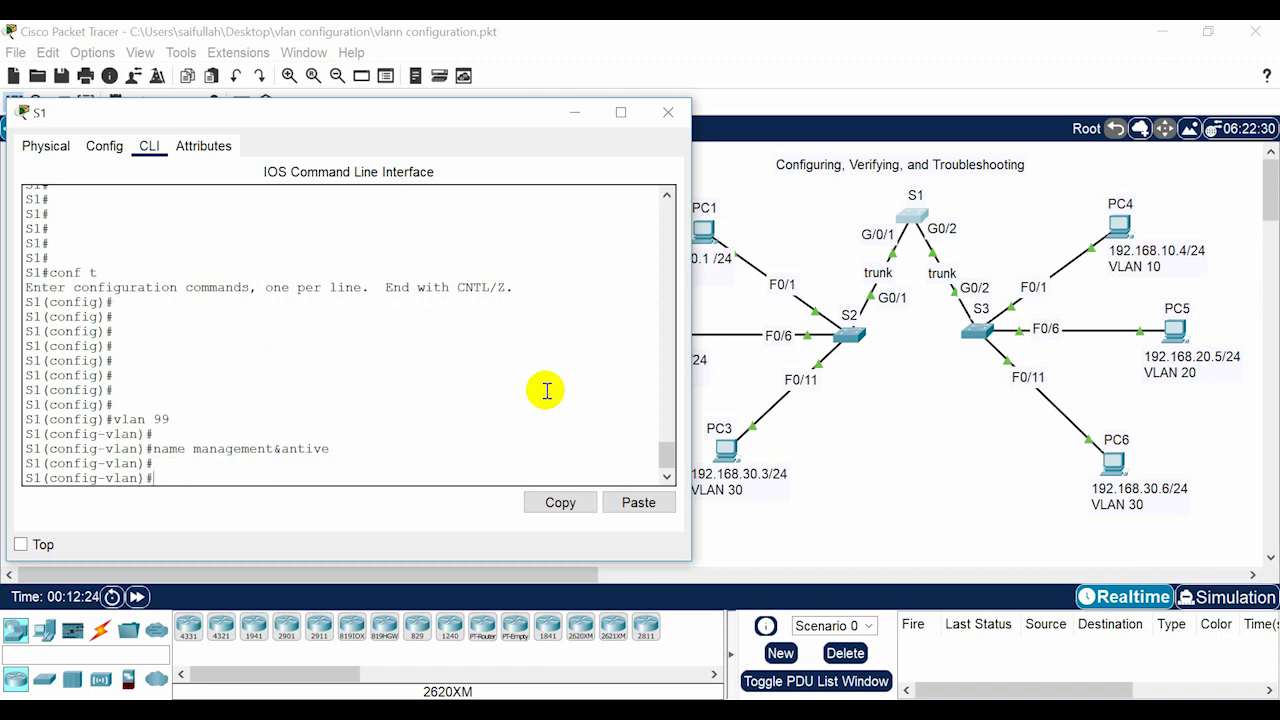
Step: Leave configuration mode on switch S1 and save its configuration with wr
type("end")
key("Return")
type("wr")
key("Return")
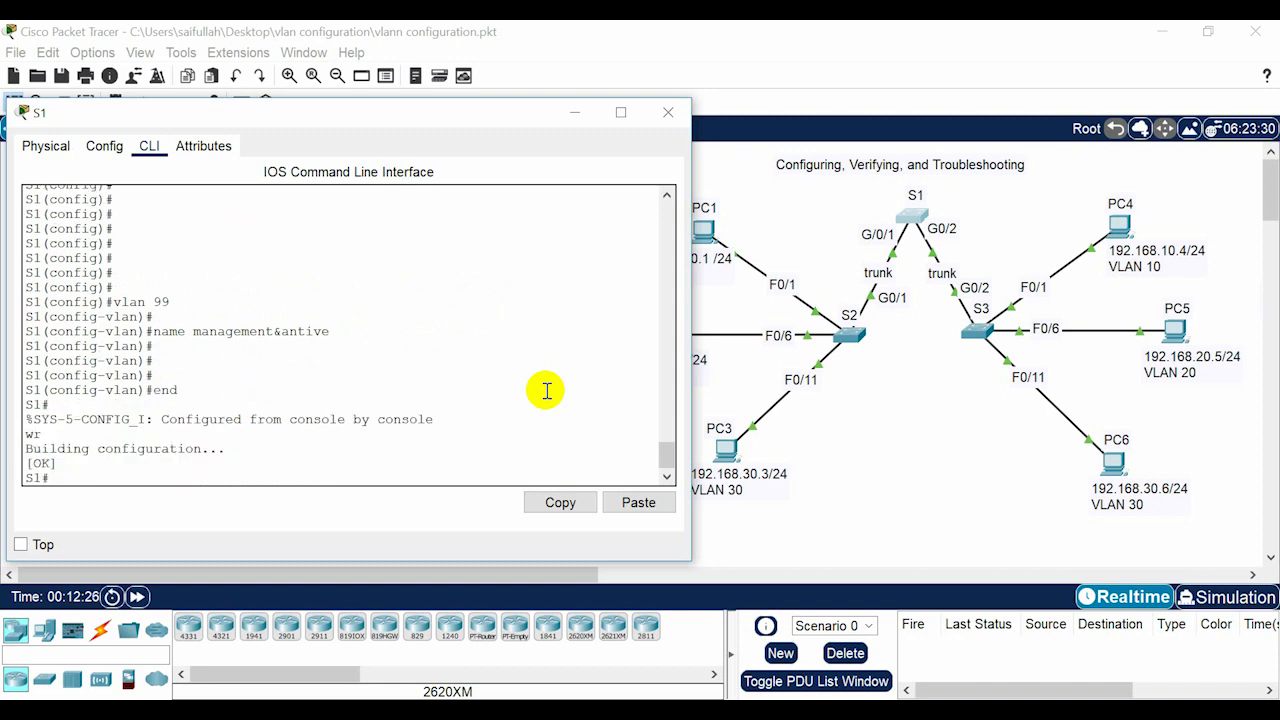
key("Return")
key("Return")
key("Return")
key("Return")
key("Return")
key("Return")
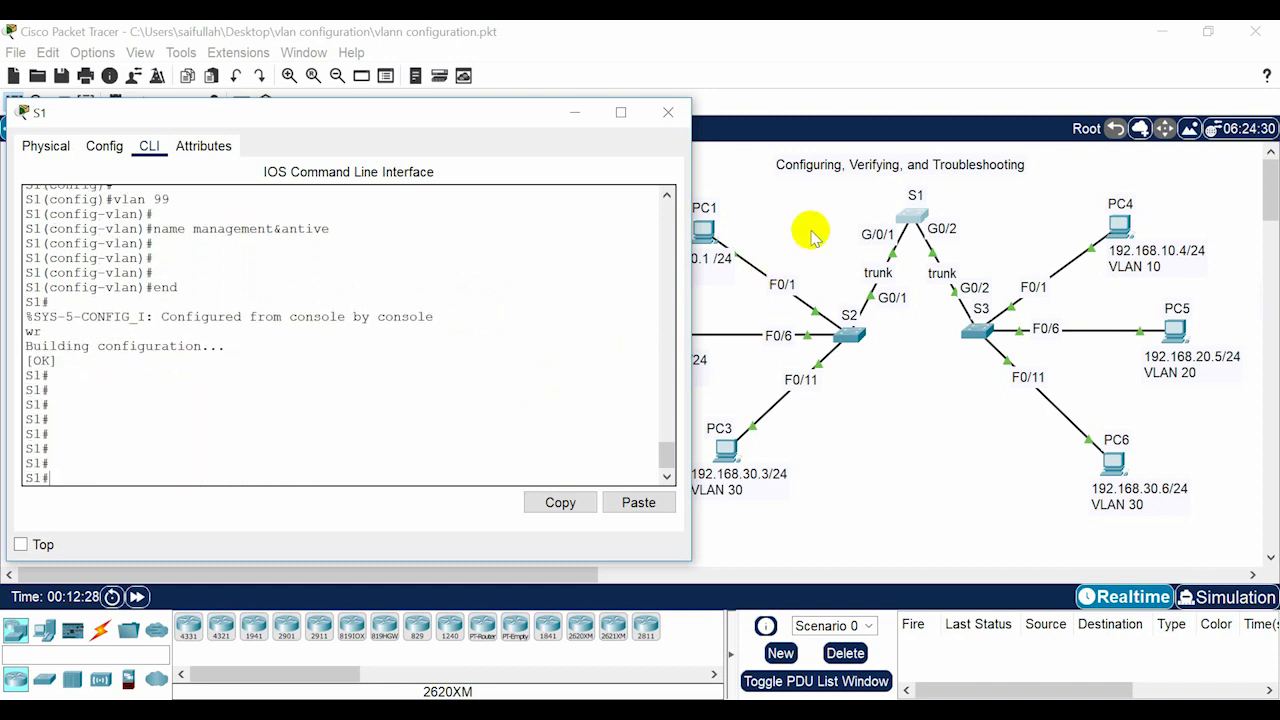
Step: Enter global configuration mode on switch S2 with conf t and create VLAN 99 named management&native
left_click(911, 345)
left_click(846, 334)
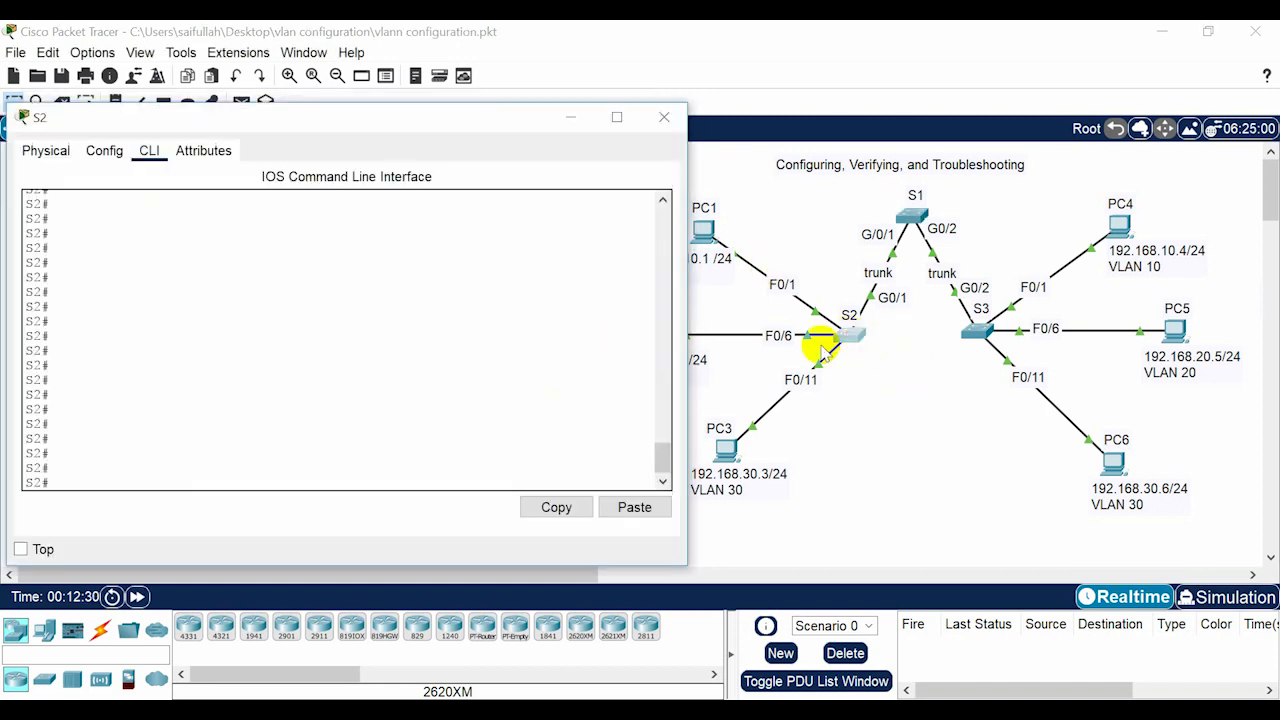
type("cofn t")
key("Return")
key("Return")
key("Return")
key("Return")
key("Return")
type("conf t")
key("Return")
key("Return")
key("Return")
key("Return")
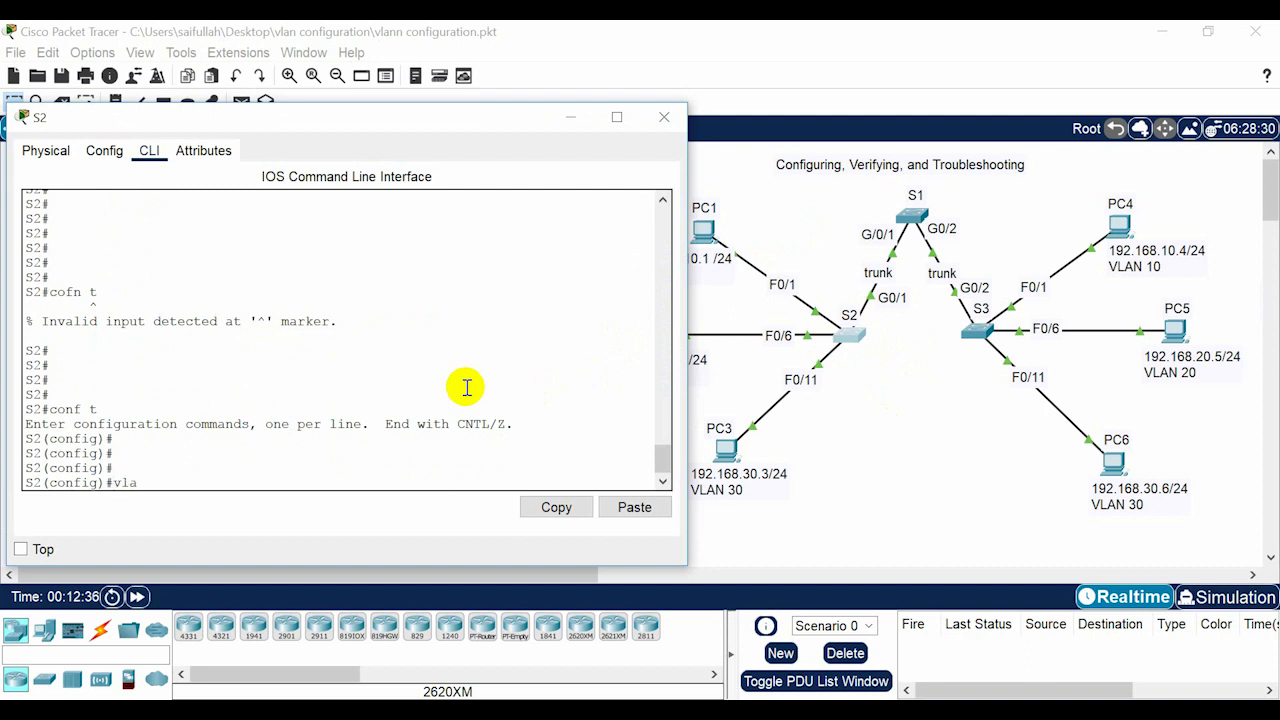
type("vlan 99")
key("Return")
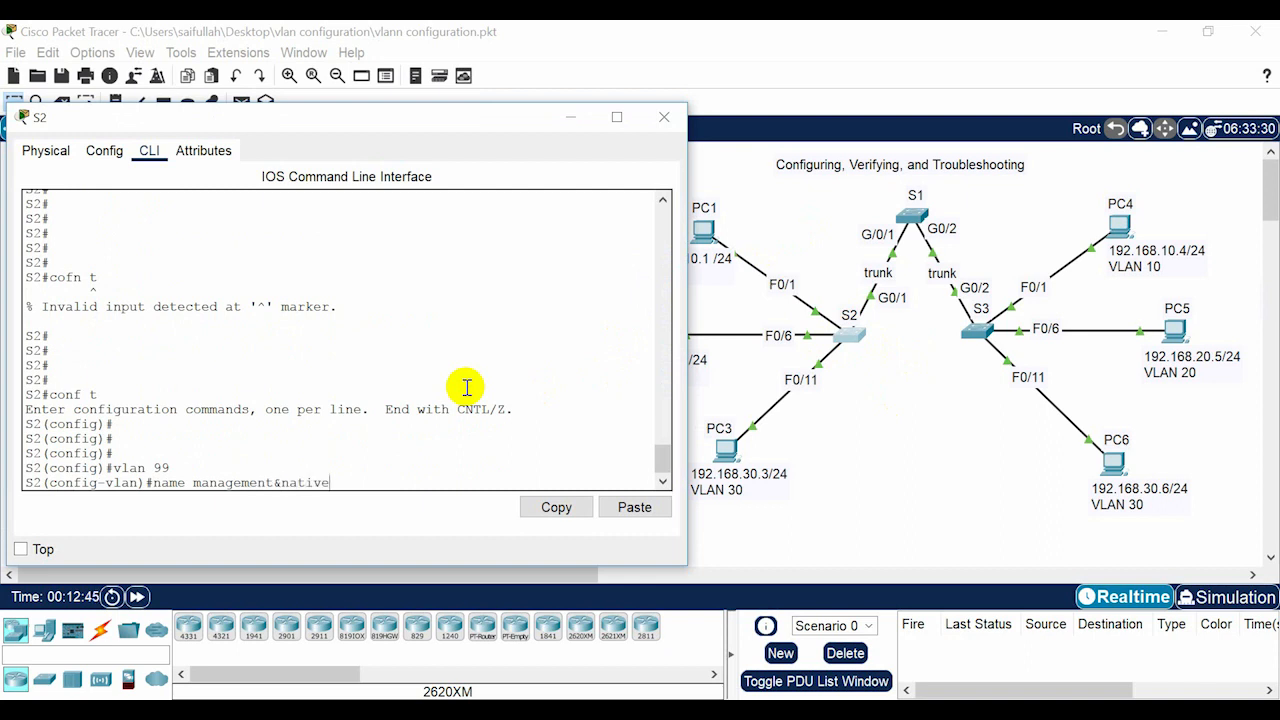
key("Return")
key("Return")
Step: Leave configuration mode on switch S2 and save the VLAN 99 configuration with wr
type("end")
key("Return")
type("wr")
key("Return")
key("Return")
key("Return")
key("Return")
key("Return")
key("Return")
key("Return")
key("Return")
key("Return")
key("Return")
key("Return")
key("Return")
key("Return")
key("Return")
key("Return")
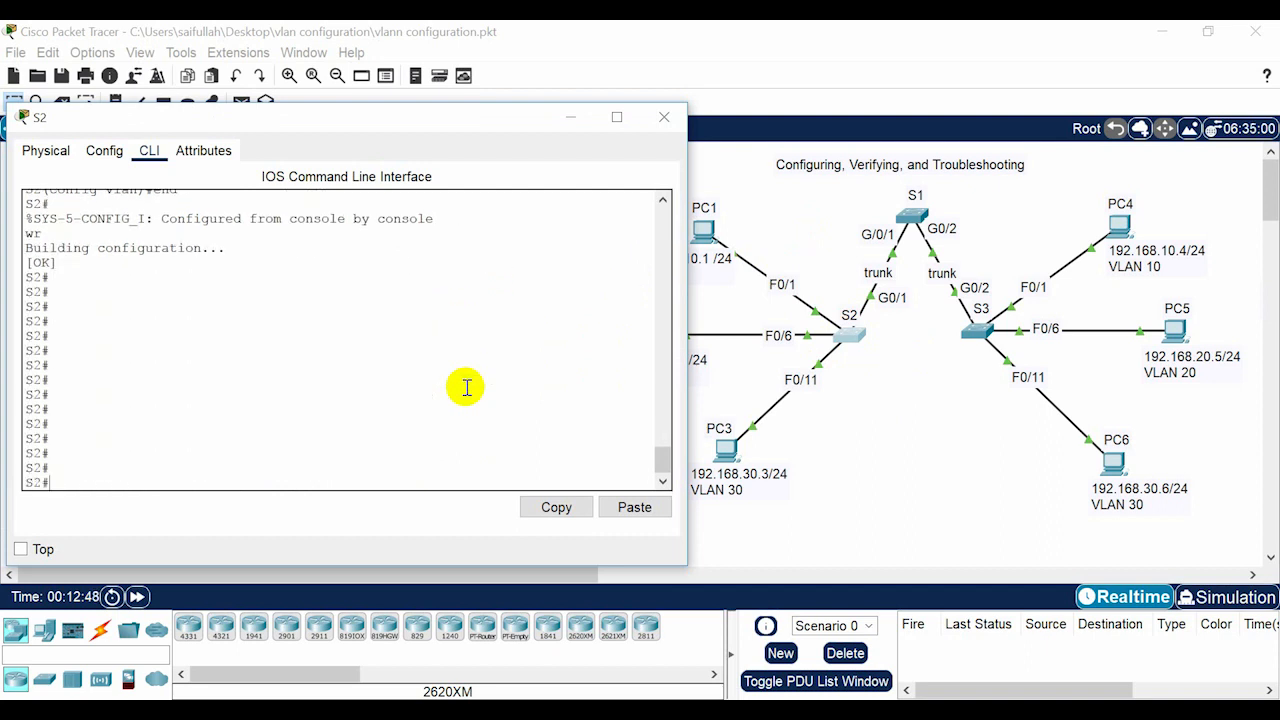
Step: Enter global configuration mode on switch S3 with conf t and create VLAN 99
left_click(959, 406)
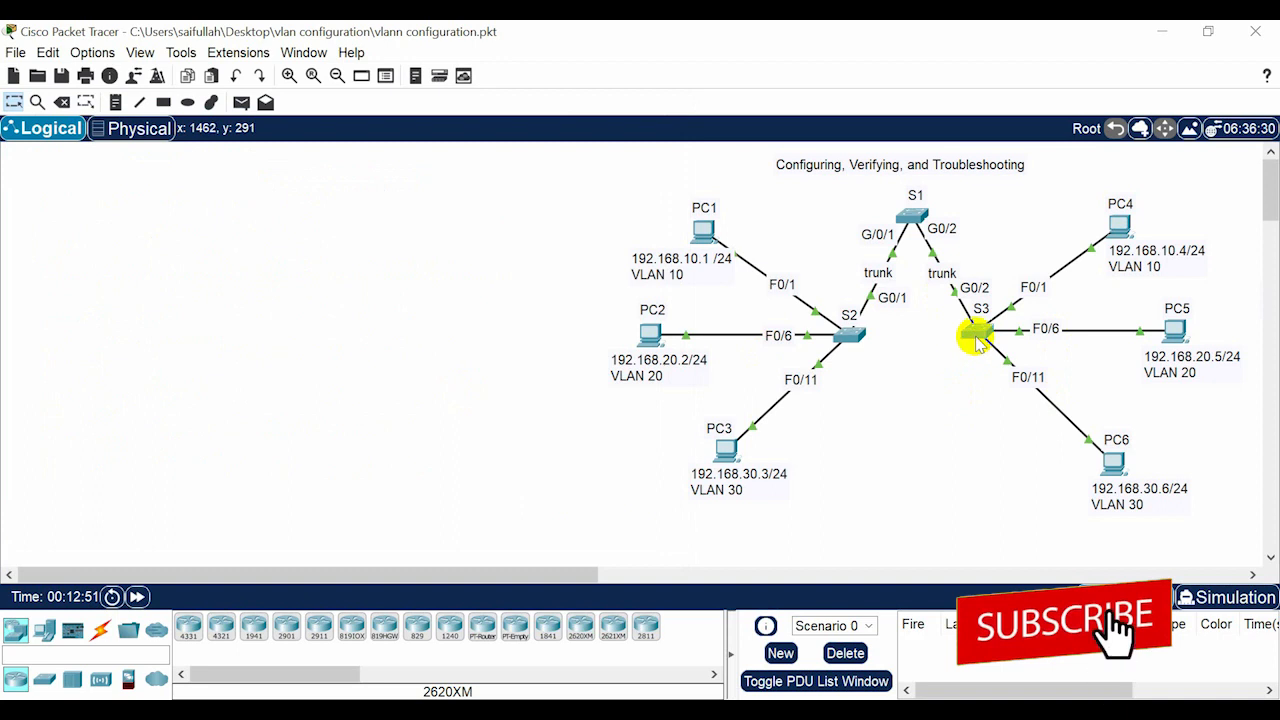
left_click(973, 335)
type("conf t")
key("Return")
key("Return")
key("Return")
key("Return")
key("Return")
type("vlan 99")
key("Return")
Step: Name VLAN 99 management&native on switch S3
type("nam")
key("Tab")
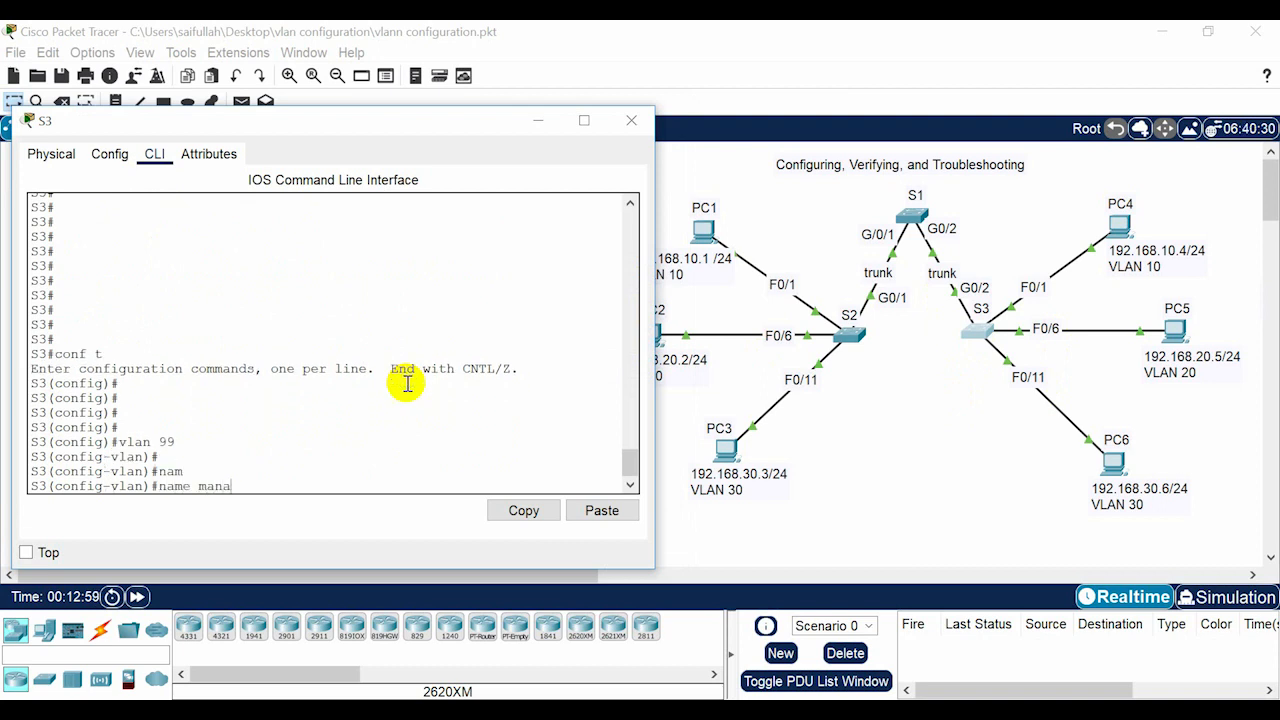
type("management&native")
key("Return")
key("Return")
key("Return")
key("Return")
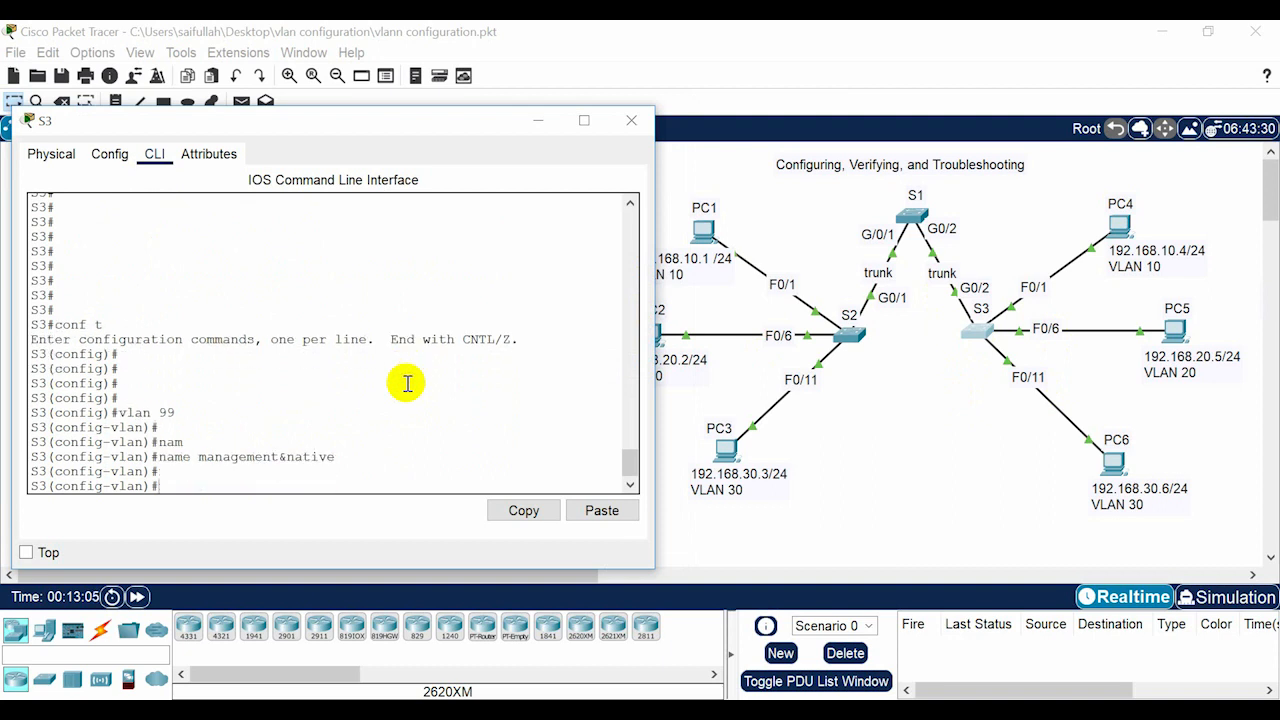
Step: Leave configuration mode on switch S3 and save its configuration with wr
type("end")
key("Return")
type("wr")
key("Return")
key("Return")
key("Return")
key("Return")
key("Return")
key("Return")
key("Return")
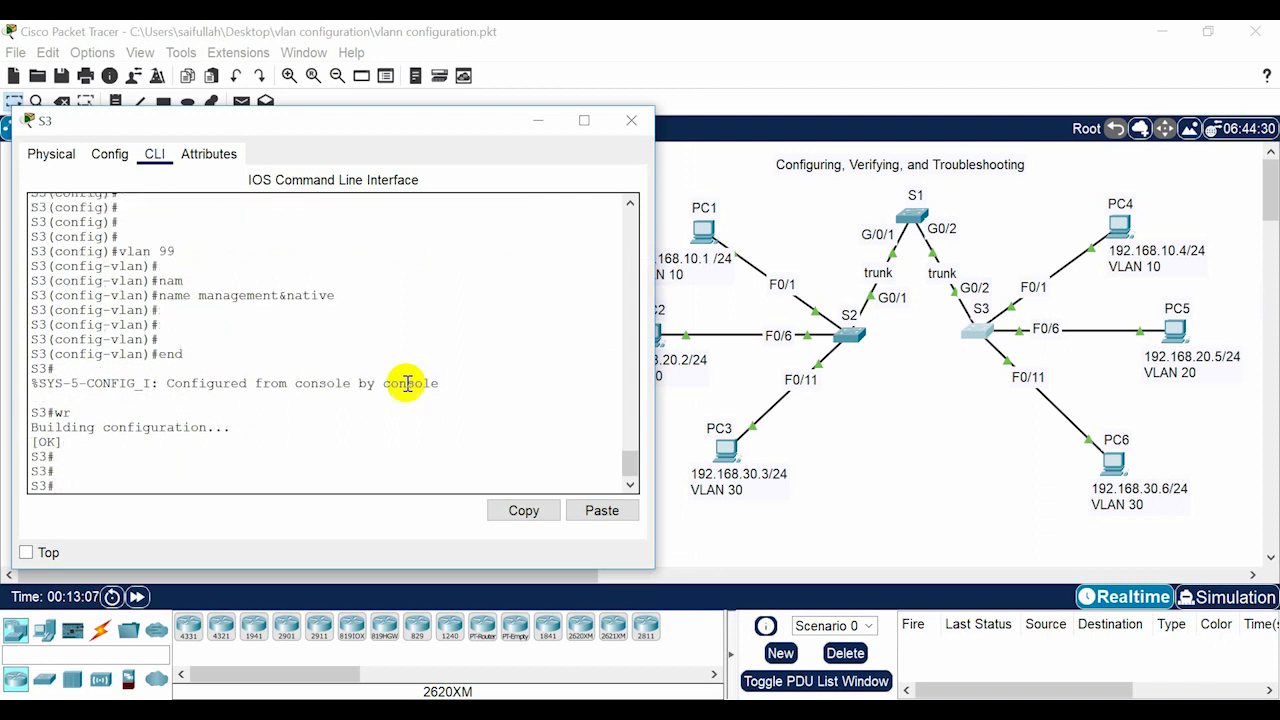
Step: Enter interface range configuration for gigabitEthernet 0/1-2 on switch S1
left_click(895, 425)
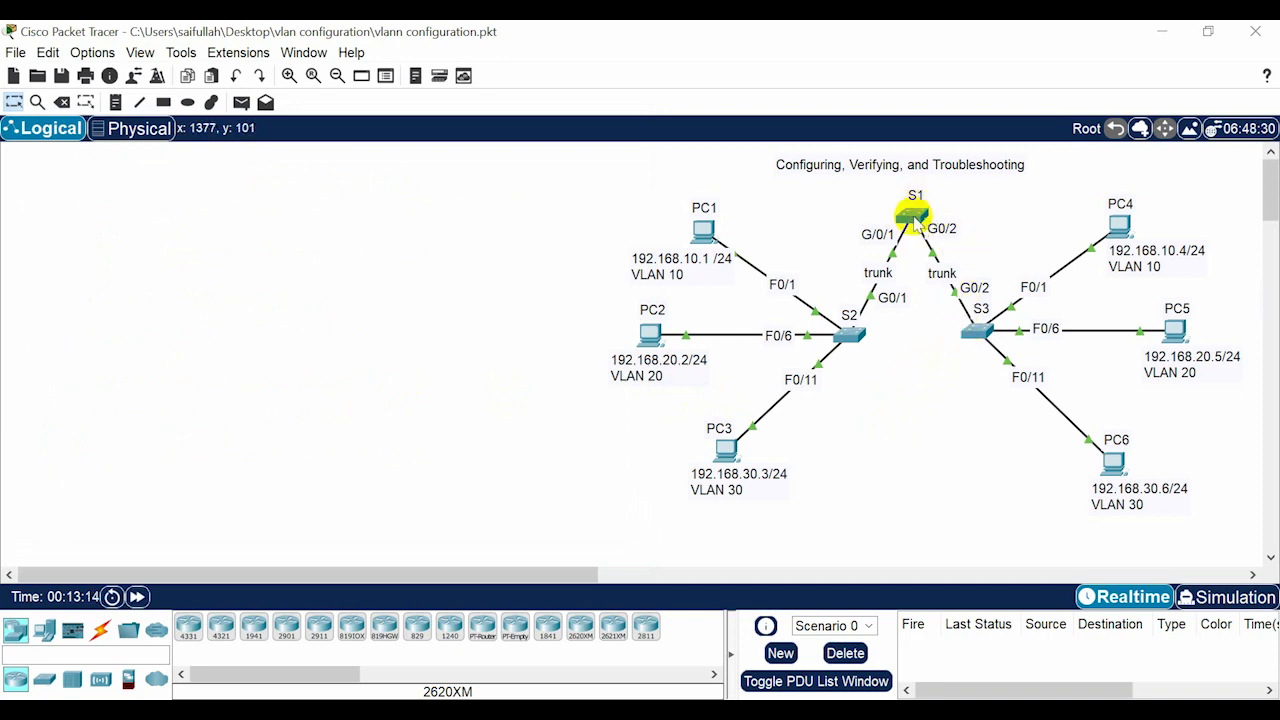
mouse_move(852, 338)
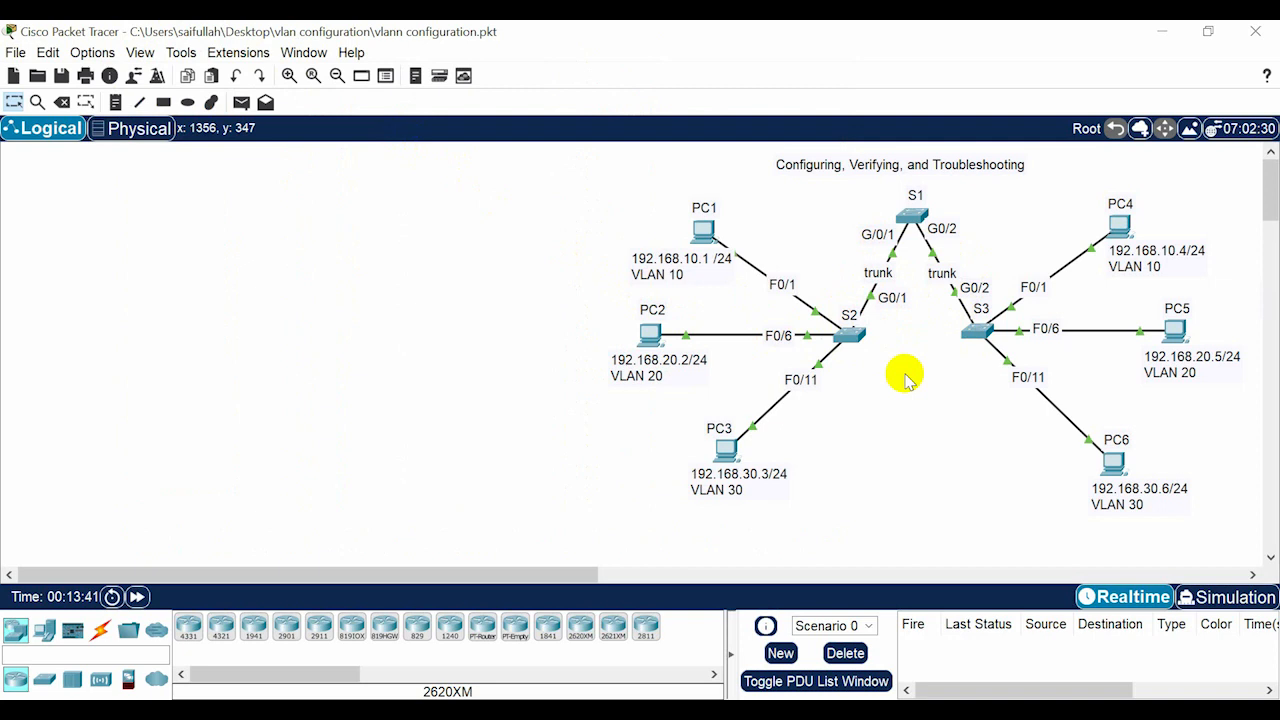
left_click(912, 214)
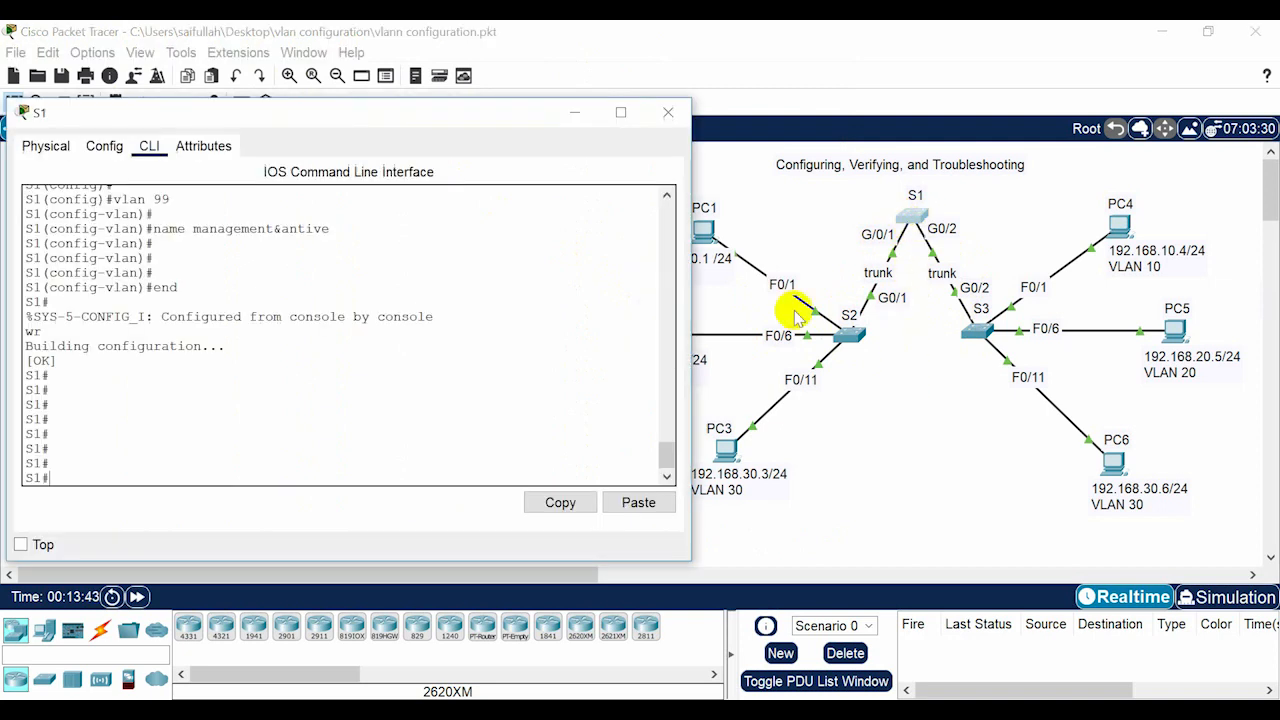
type("co")
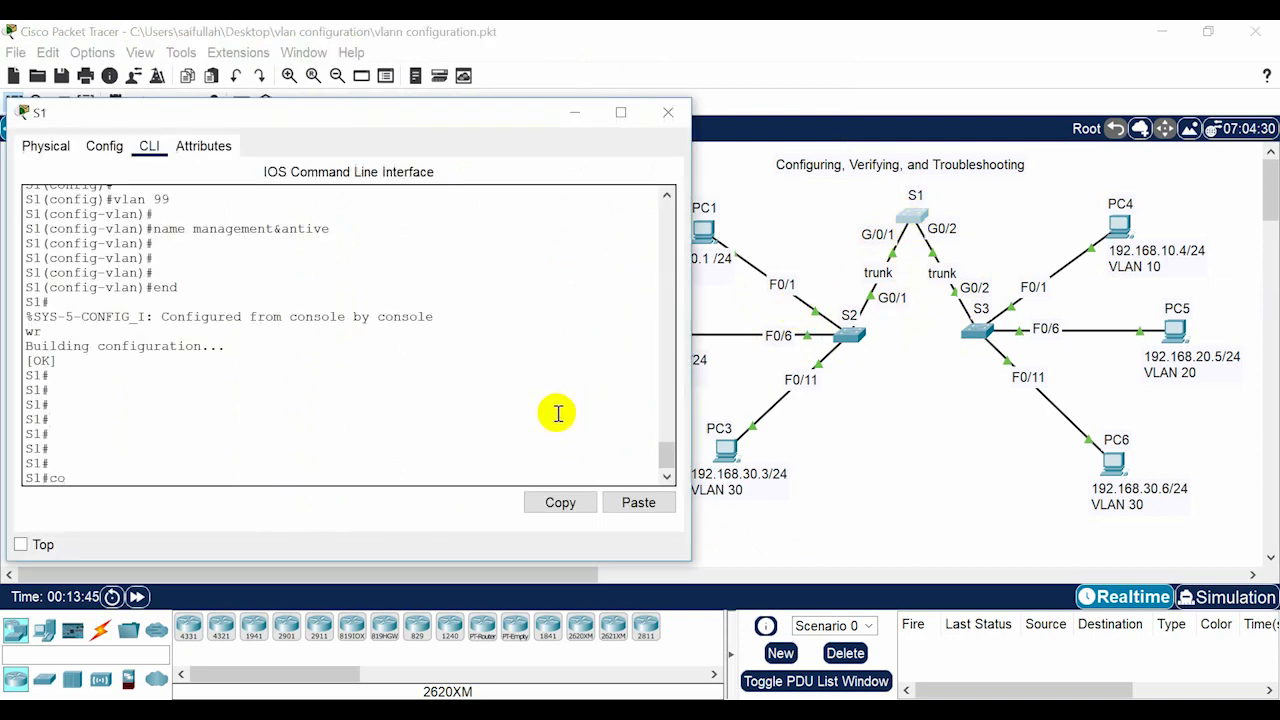
type("nf t")
key("Return")
key("Return")
type("in")
key("Tab")
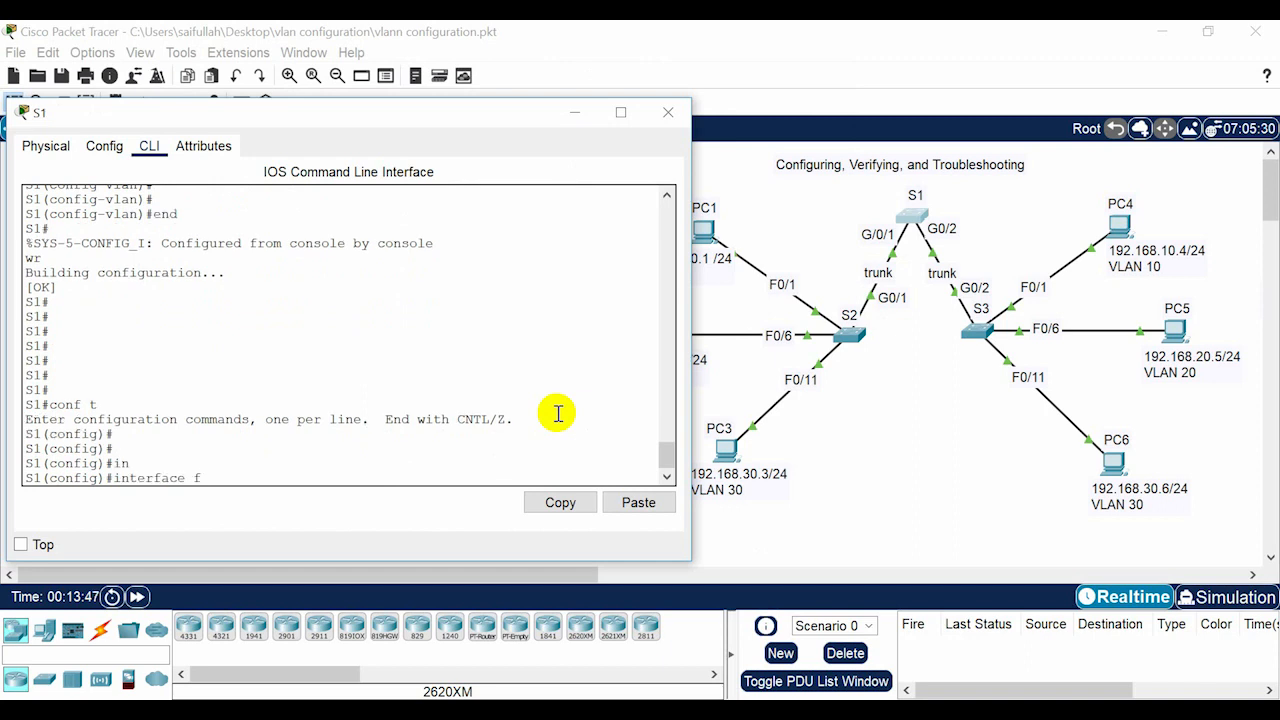
type("r")
key("Tab")
type("g")
key("Tab")
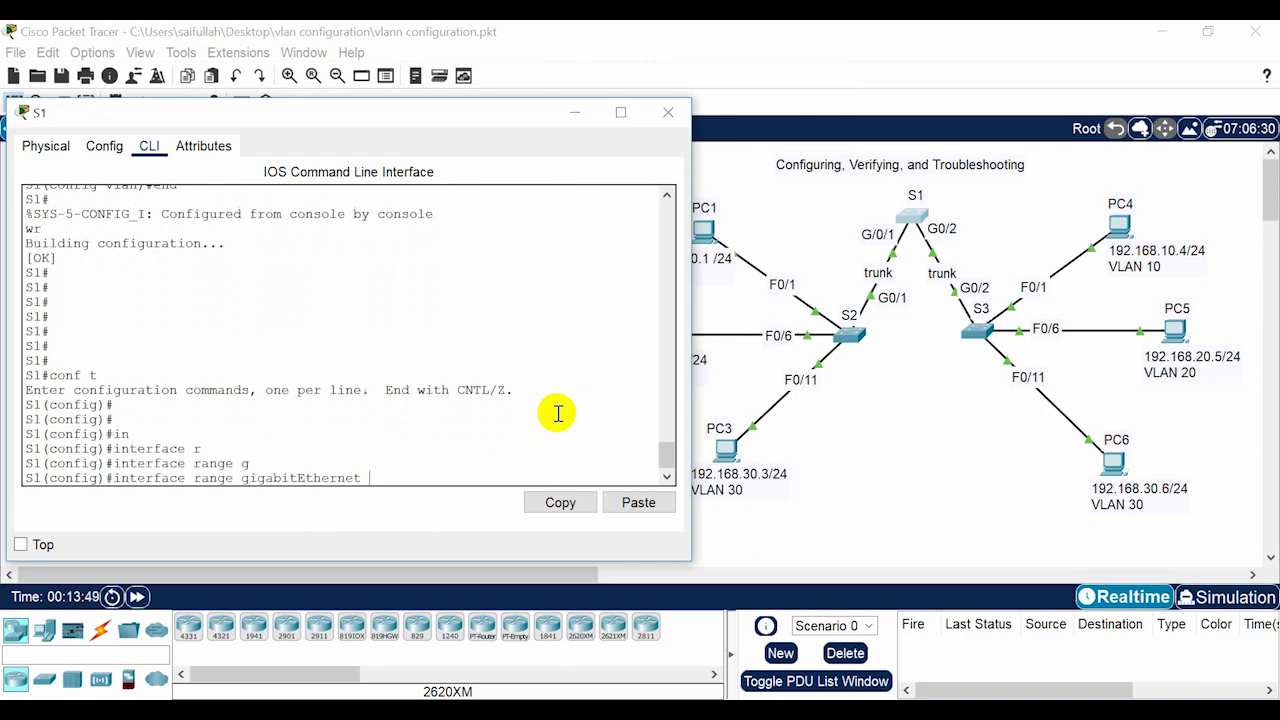
type("0/1-2")
key("Return")
key("Return")
key("Return")
Step: Set the gigabitEthernet 0/1-2 range on switch S1 to trunk mode with switchport mode trunk
type("sw")
key("Tab")
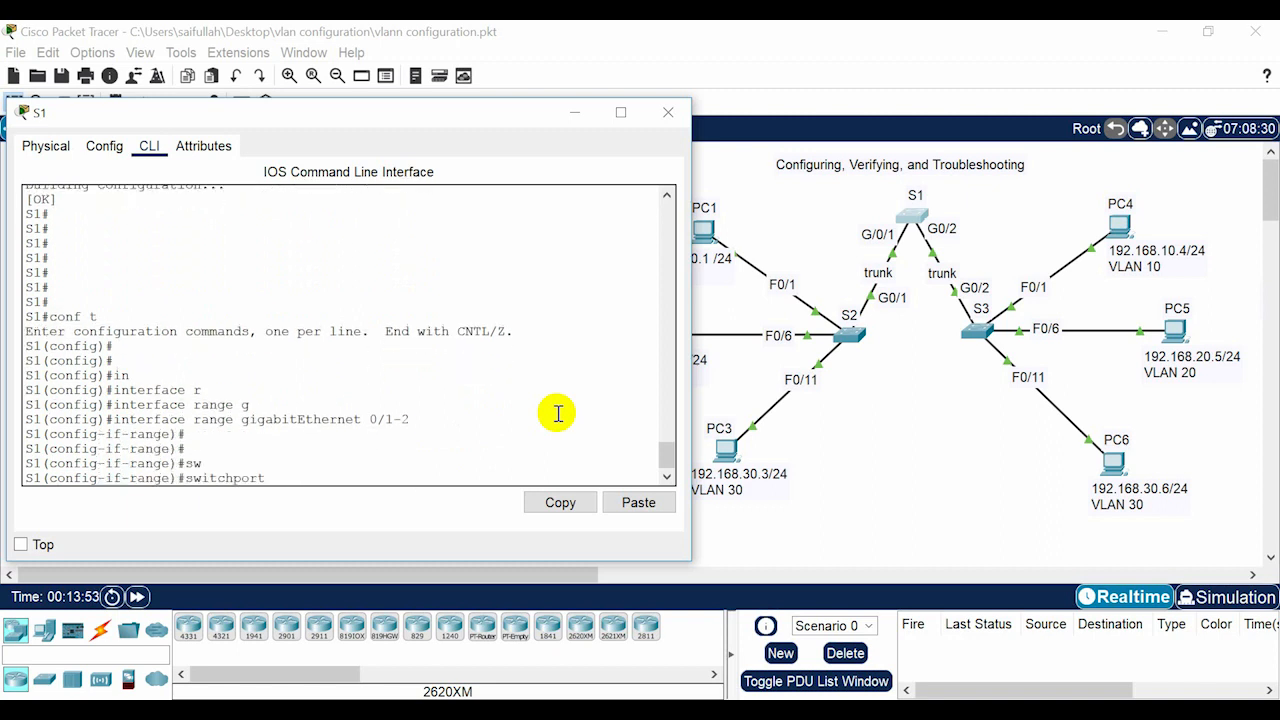
type("mo")
key("Tab")
type("tr")
key("Tab")
key("Return")
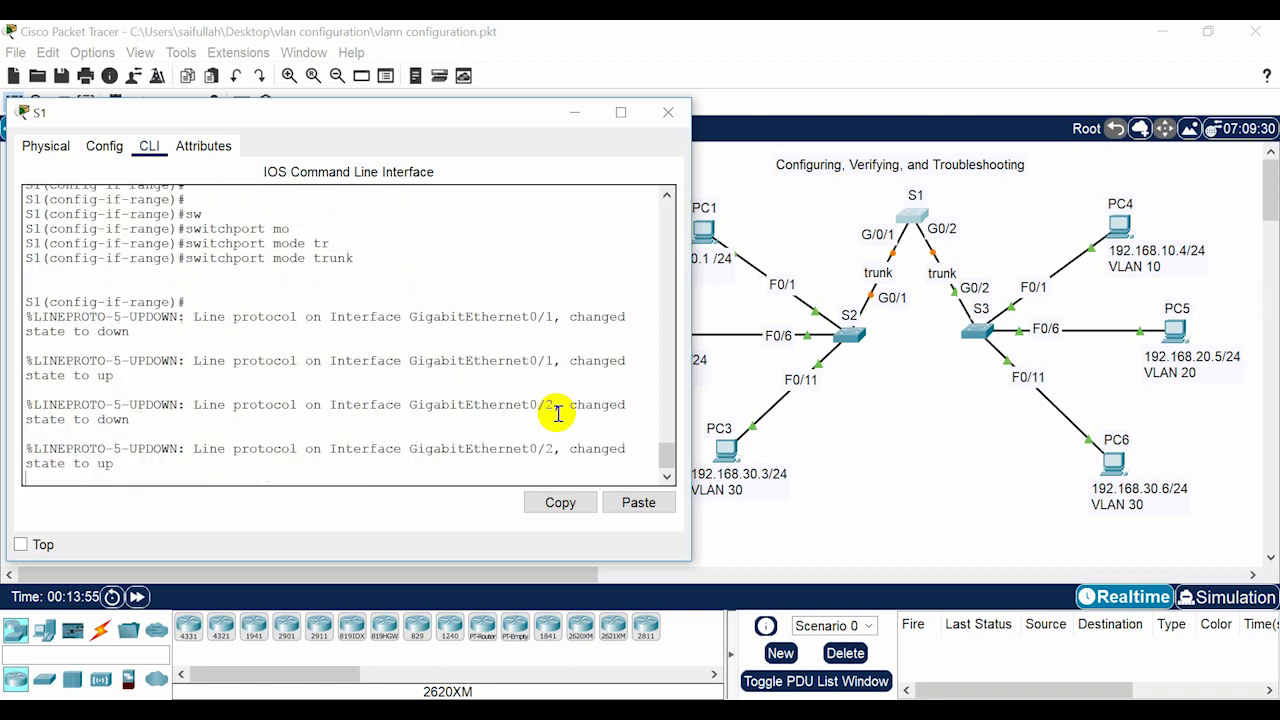
key("Return")
key("Return")
key("Return")
key("Return")
Step: Set native VLAN 99 on the gigabitEthernet 0/1-2 trunk range of switch S1 with switchport trunk native vlan 99
type("sw")
key("Tab")
type("t")
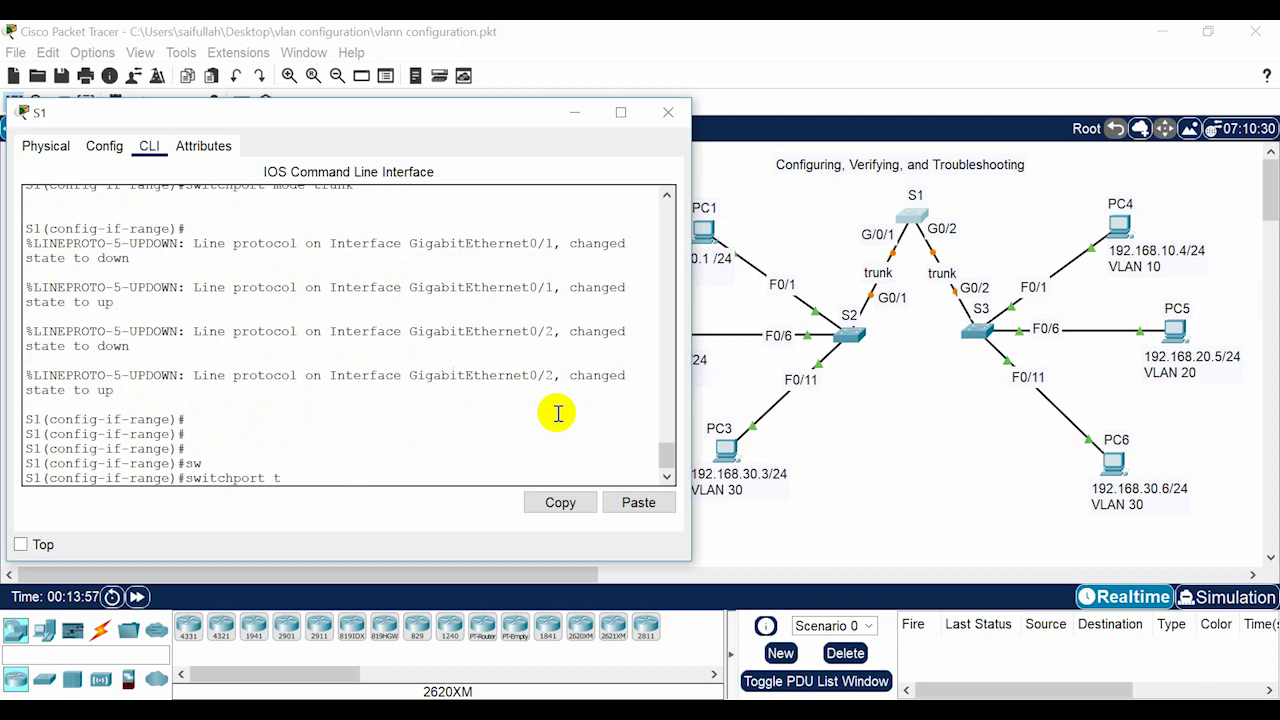
type("r")
key("Tab")
type("na")
key("Tab")
type("vl")
key("Tab")
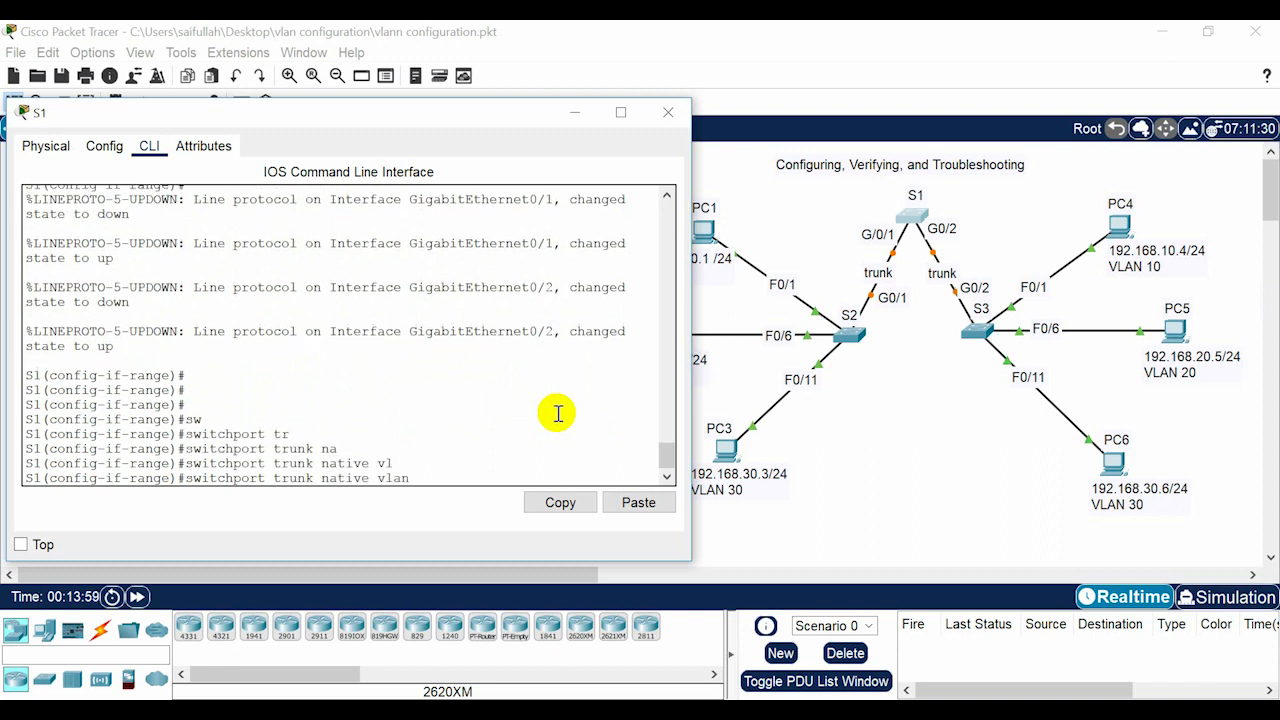
type("99")
key("Return")
key("Return")
key("Return")
key("Return")
Step: Leave configuration mode on switch S1 and save its configuration with wr
type("end")
key("Return")
type("wr")
key("Return")
key("Return")
key("Return")
key("Return")
key("Return")
key("Return")
key("Return")
key("Return")
key("Return")
key("Return")
key("Return")
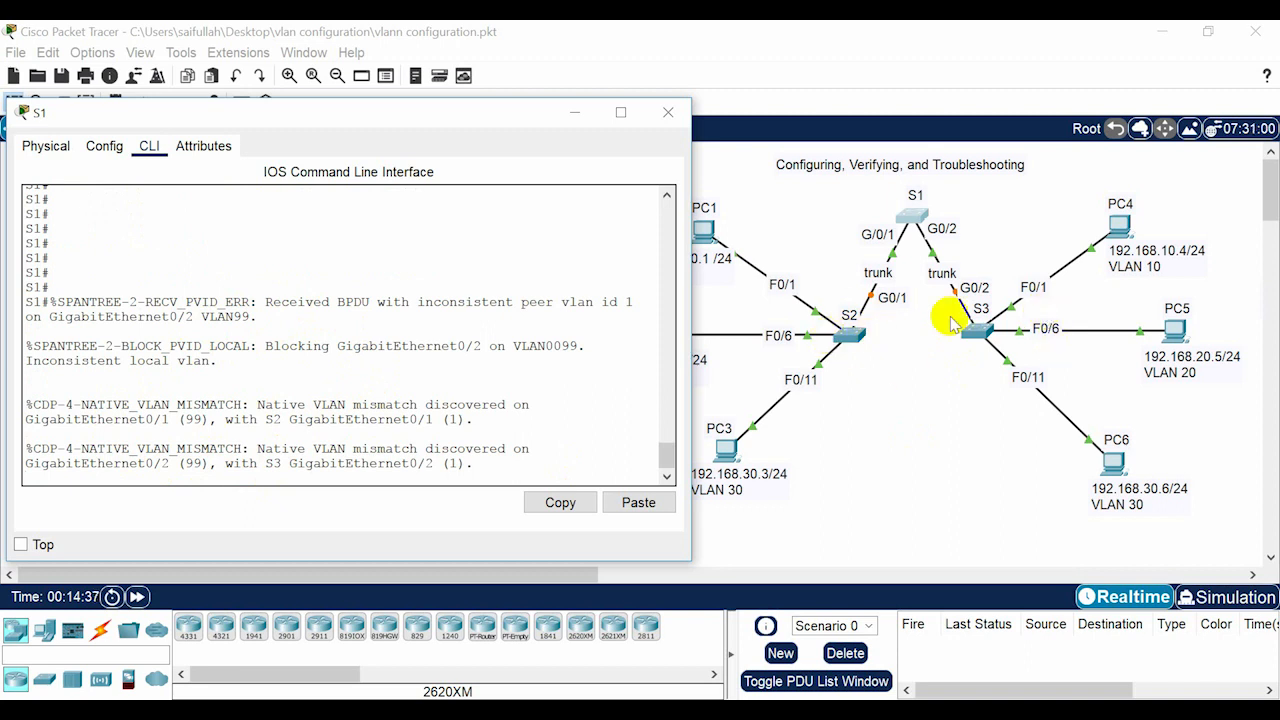
Step: Examine the native VLAN mismatch messages for GigabitEthernet0/1 and GigabitEthernet0/2 on switch S1
left_click_drag(88, 451, 260, 464)
left_click_drag(252, 449, 173, 460)
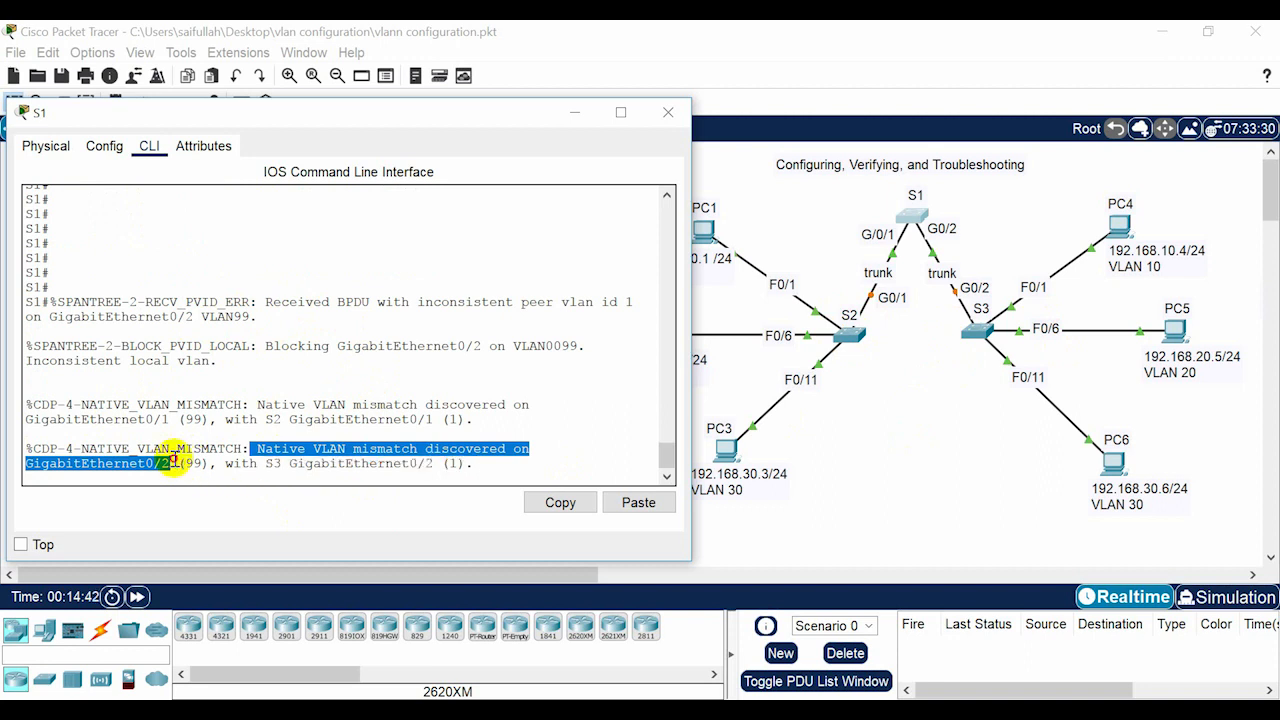
left_click(170, 410)
left_click_drag(163, 420, 112, 416)
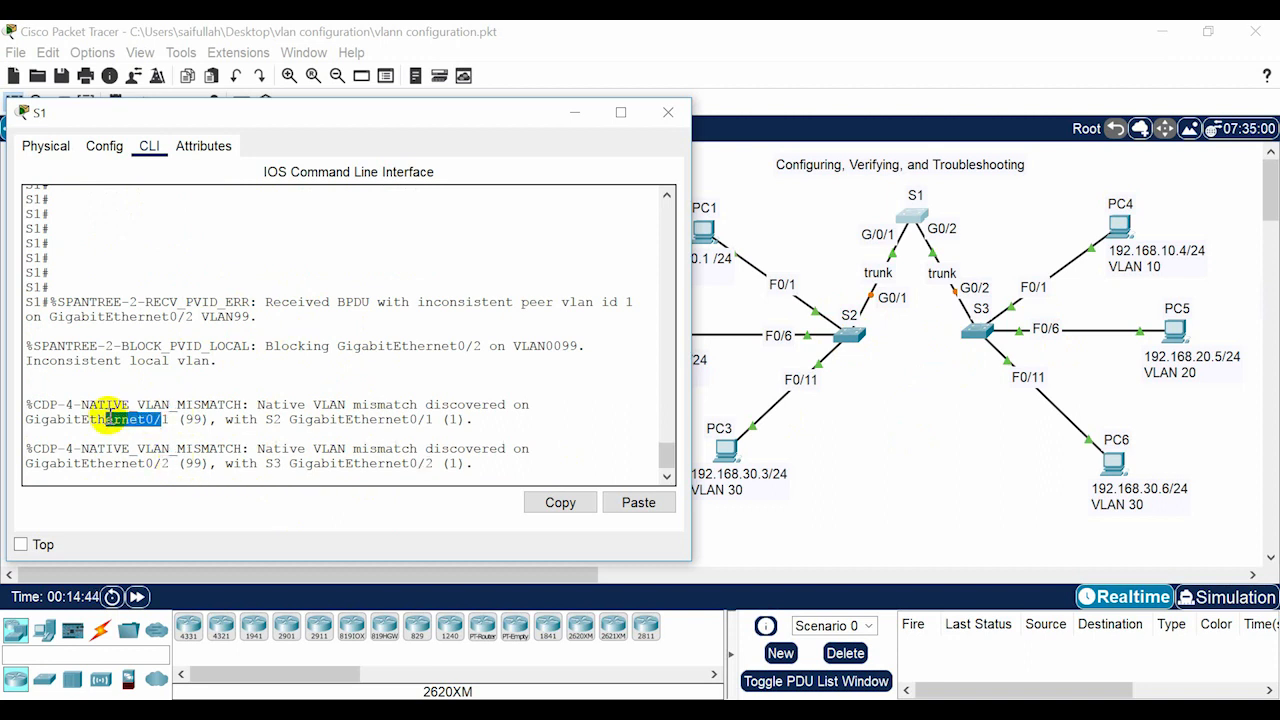
left_click(222, 425)
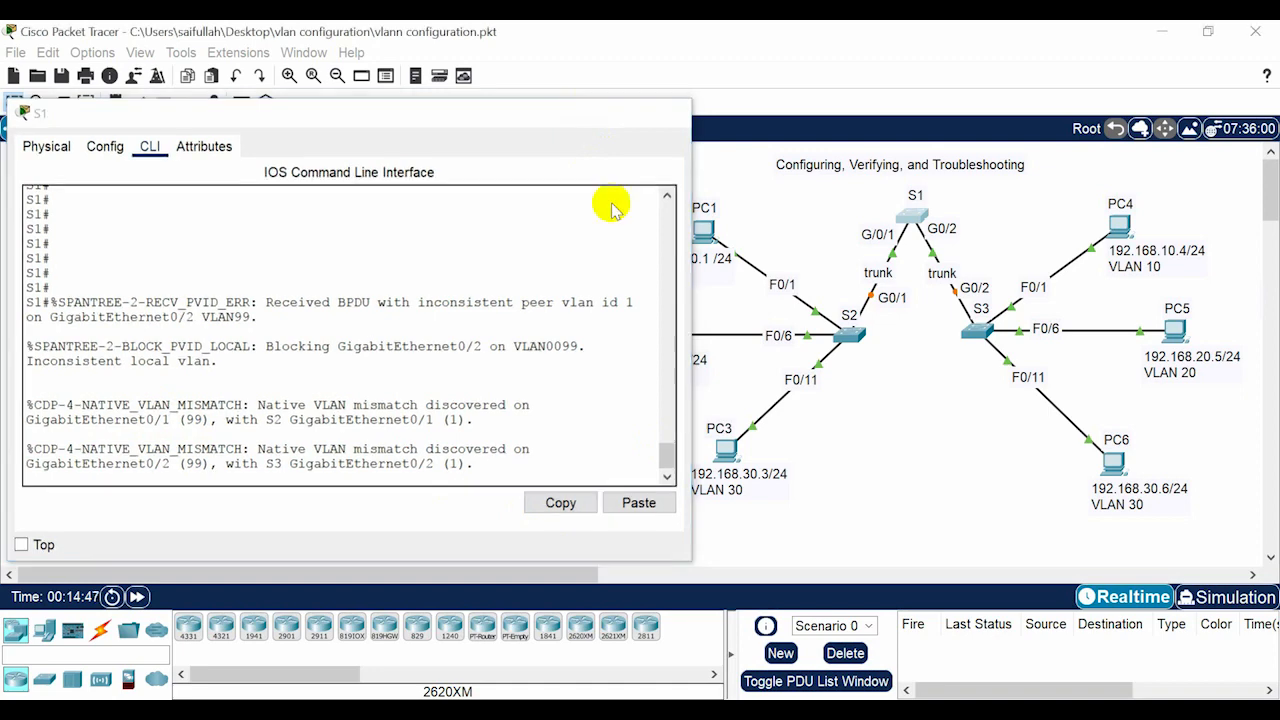
Step: Open the command line of switch S2 and enter global configuration mode with conf t
left_click(843, 338)
key("Return")
key("Return")
key("Return")
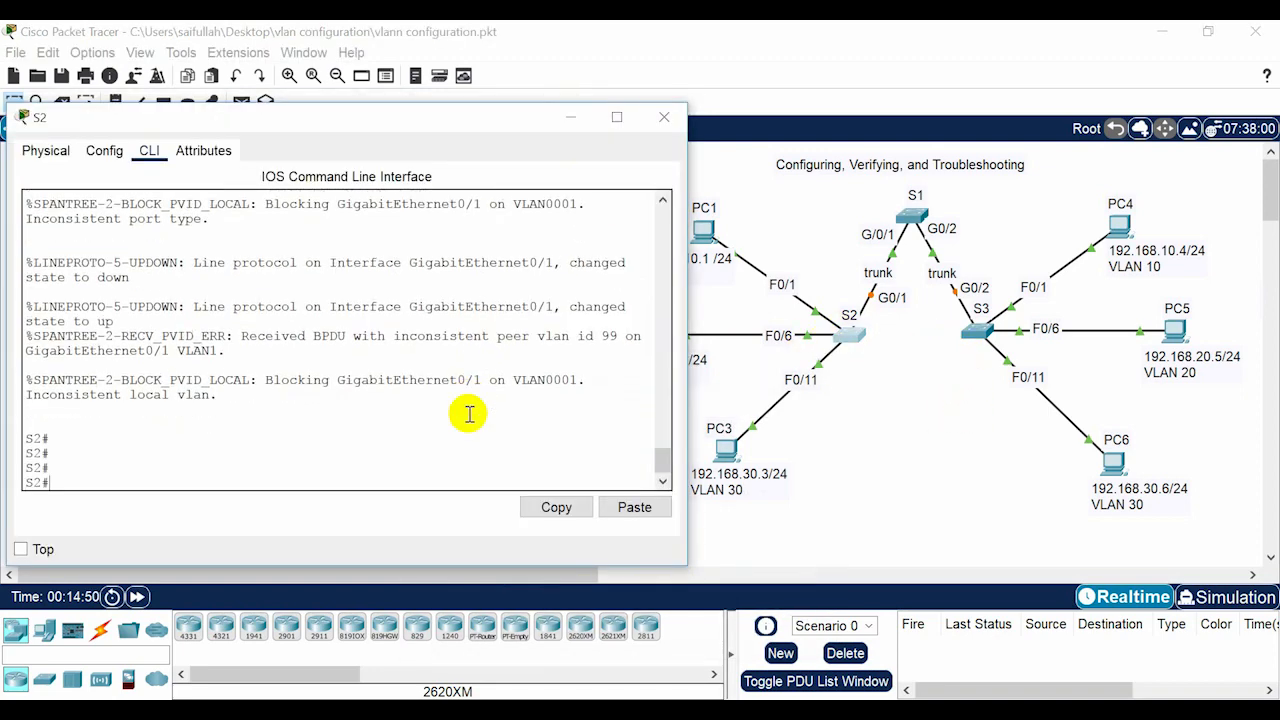
type("conf t")
key("Return")
key("Return")
key("Return")
Step: Enter interface configuration for gigabitEthernet 0/1 on switch S2
type("in")
key("Tab")
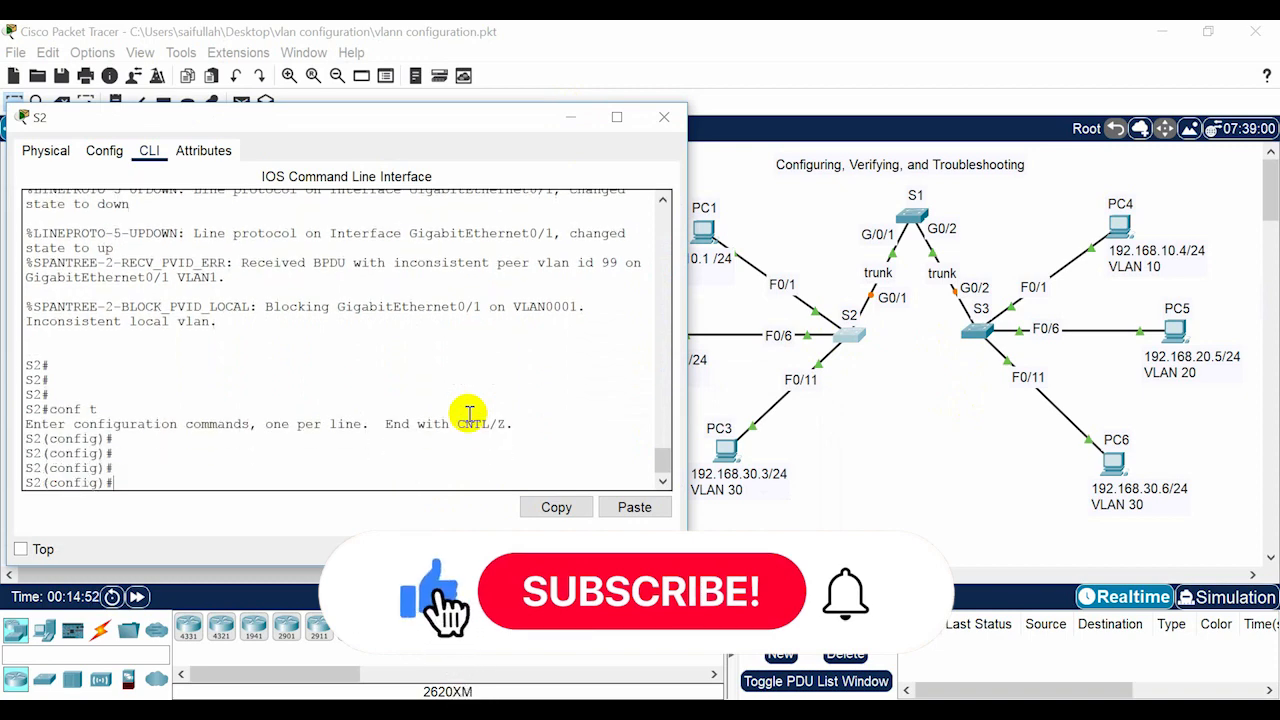
type("gi")
key("Tab")
type("0/1")
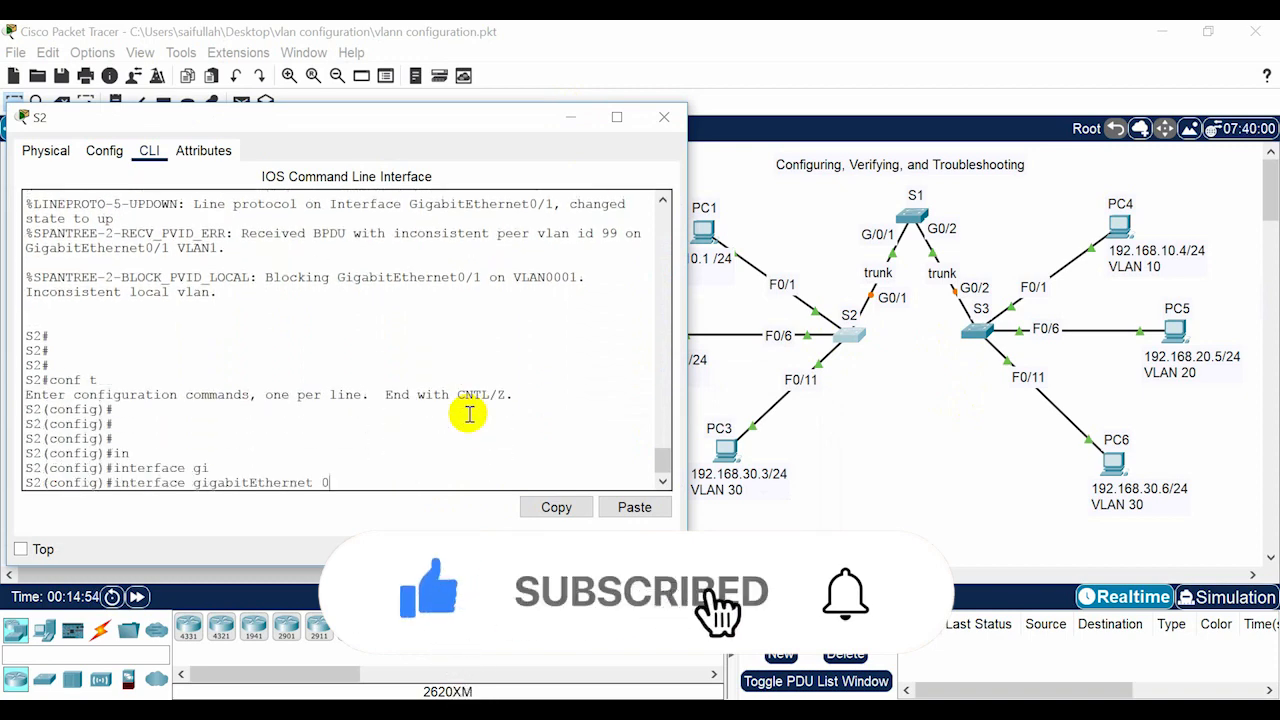
key("Return")
key("Return")
key("Return")
key("Return")
Step: Set gigabitEthernet 0/1 on switch S2 to trunk mode with switchport mode trunk
type("sw")
key("Tab")
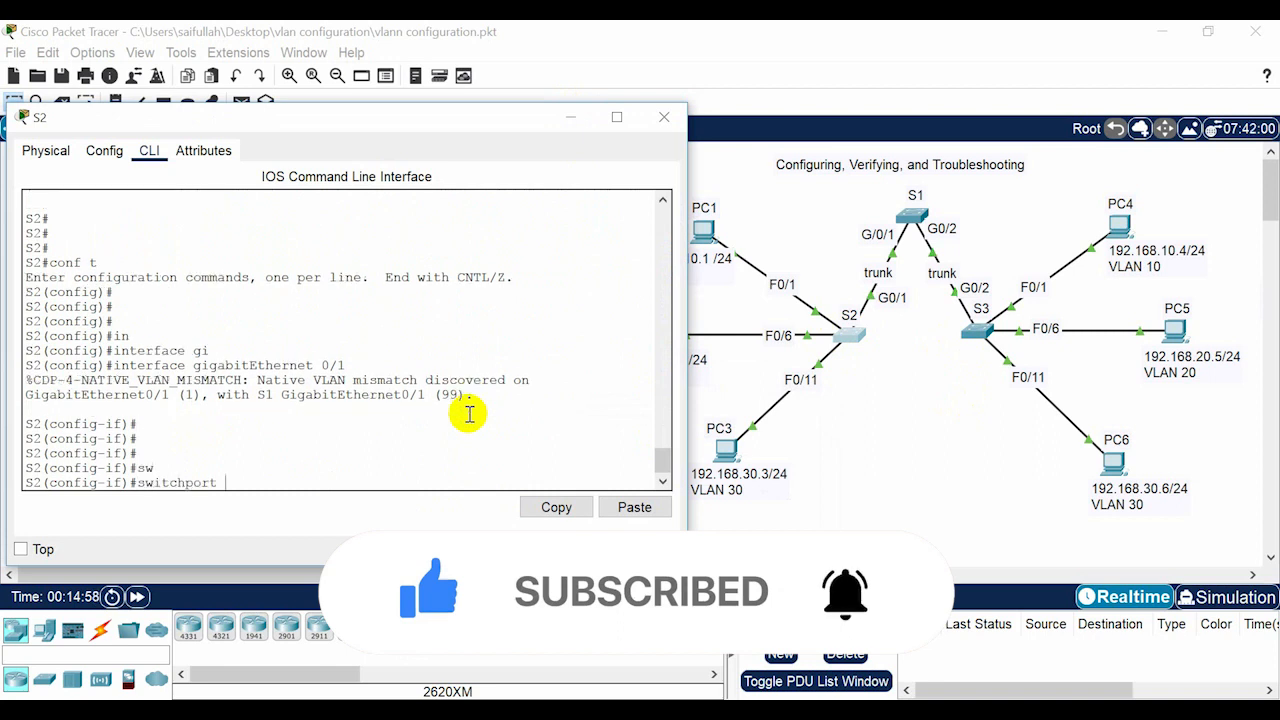
type("mod")
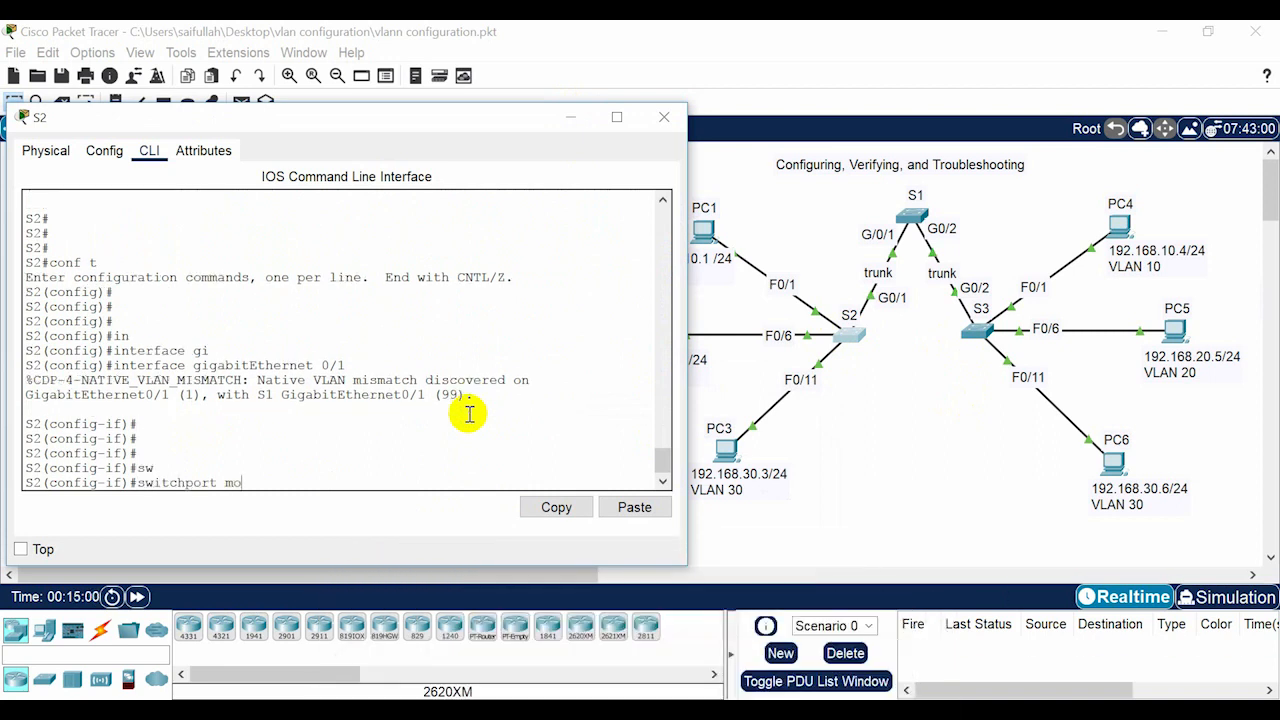
key("Tab")
type("tr")
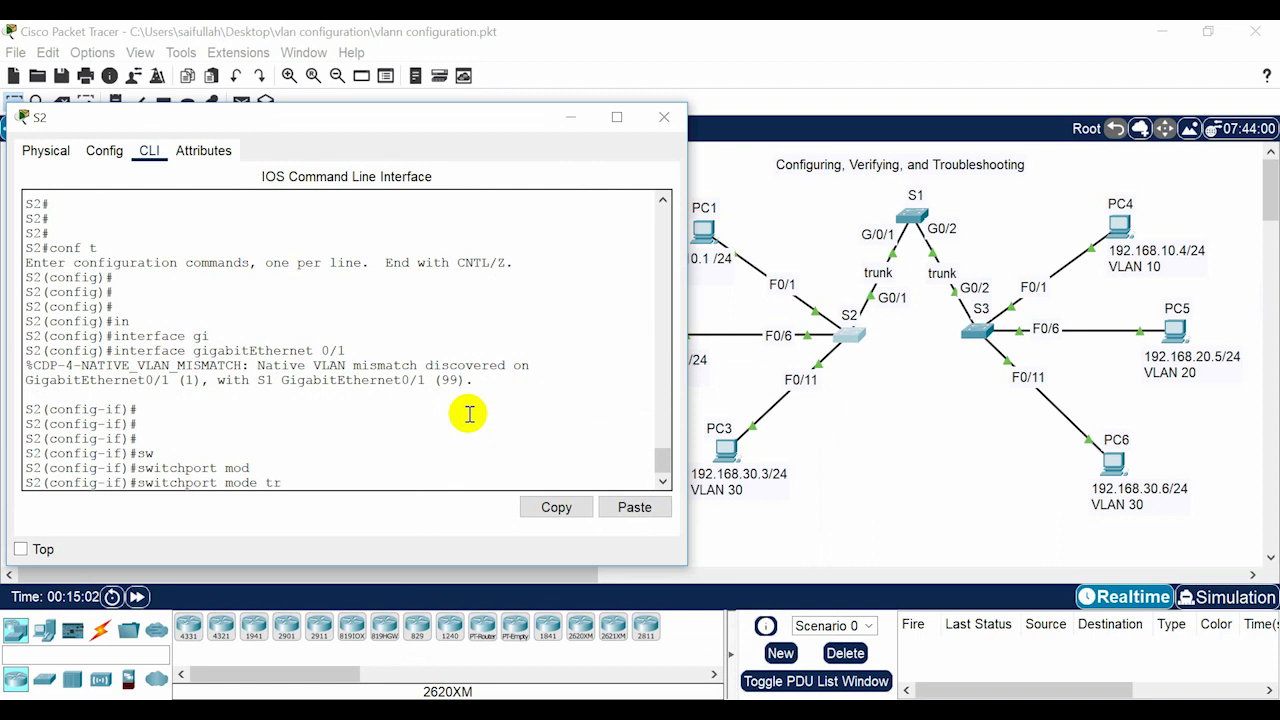
key("Tab")
key("Return")
key("Return")
key("Return")
Step: Set native VLAN 99 on the gigabitEthernet 0/1 trunk of switch S2 and check the resulting spanning-tree messages
type("sw")
key("Tab")
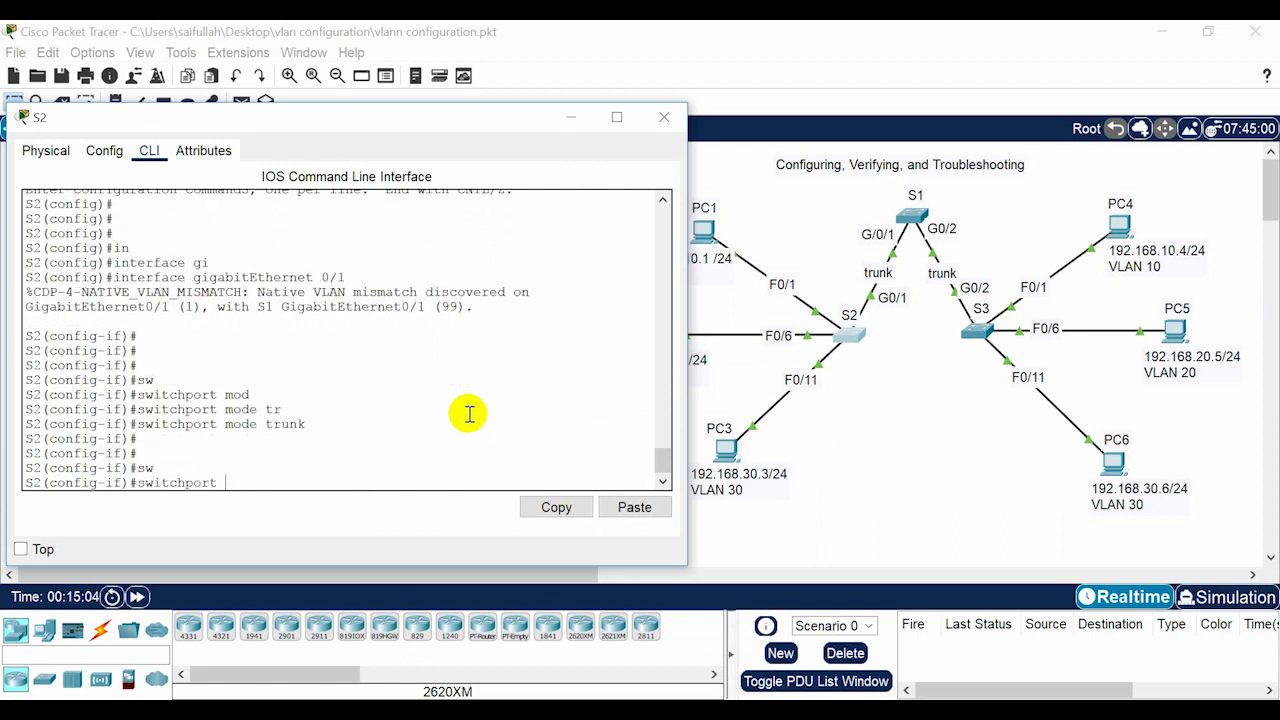
type("tr")
key("Tab")
type("na")
key("Tab")
type("vl")
key("Tab")
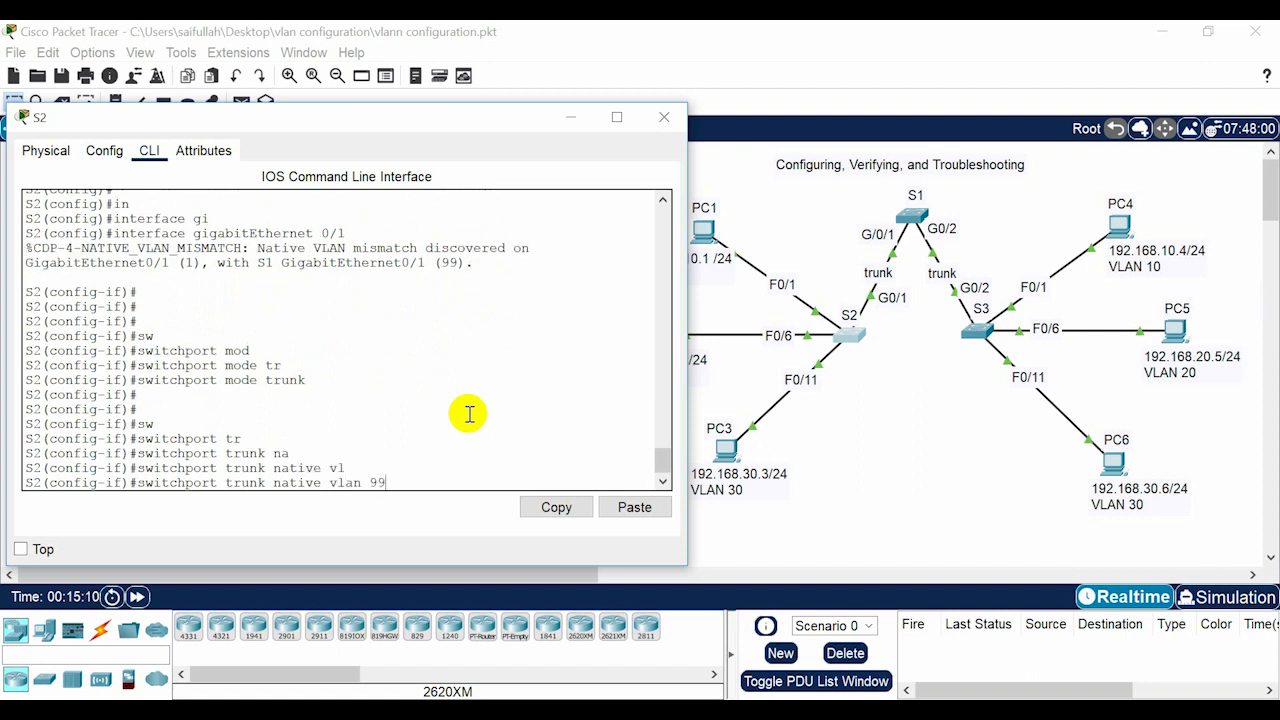
type("99")
key("Return")
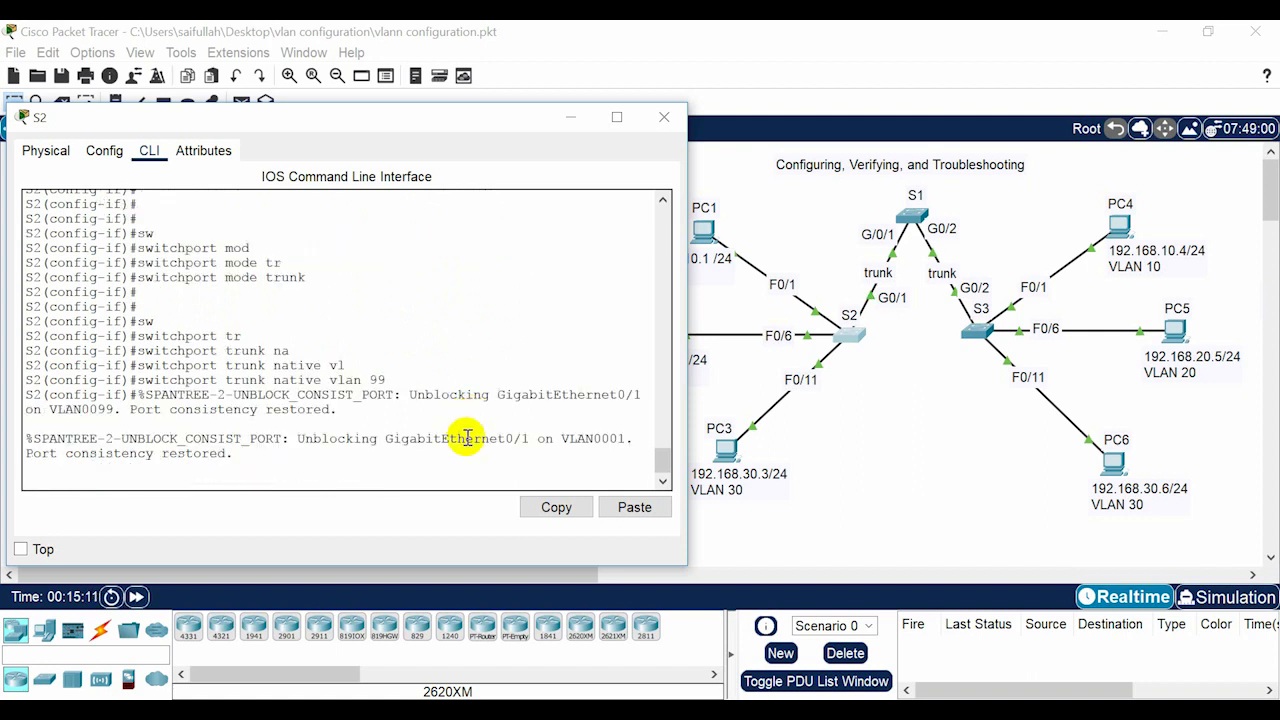
left_click_drag(297, 437, 477, 456)
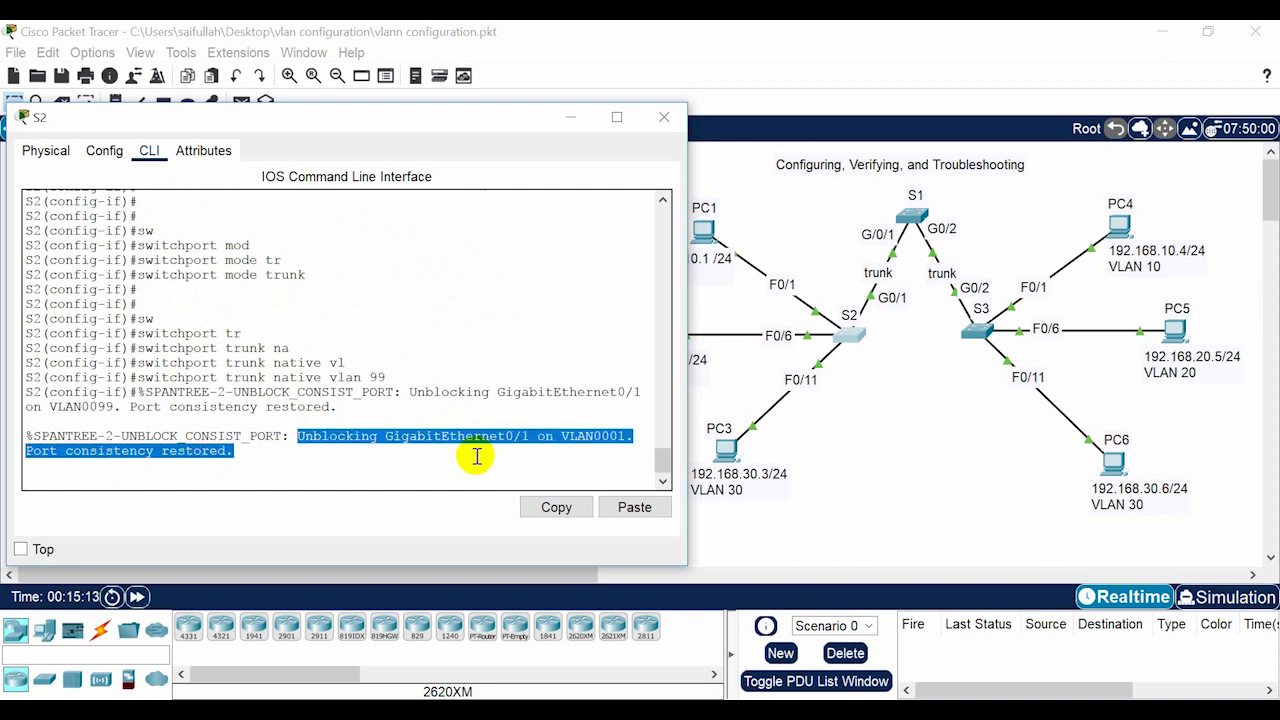
left_click(477, 456)
Step: Leave configuration mode on switch S2, save its configuration with wr, and return to the topology
type("end")
key("Return")
key("Return")
type("wr")
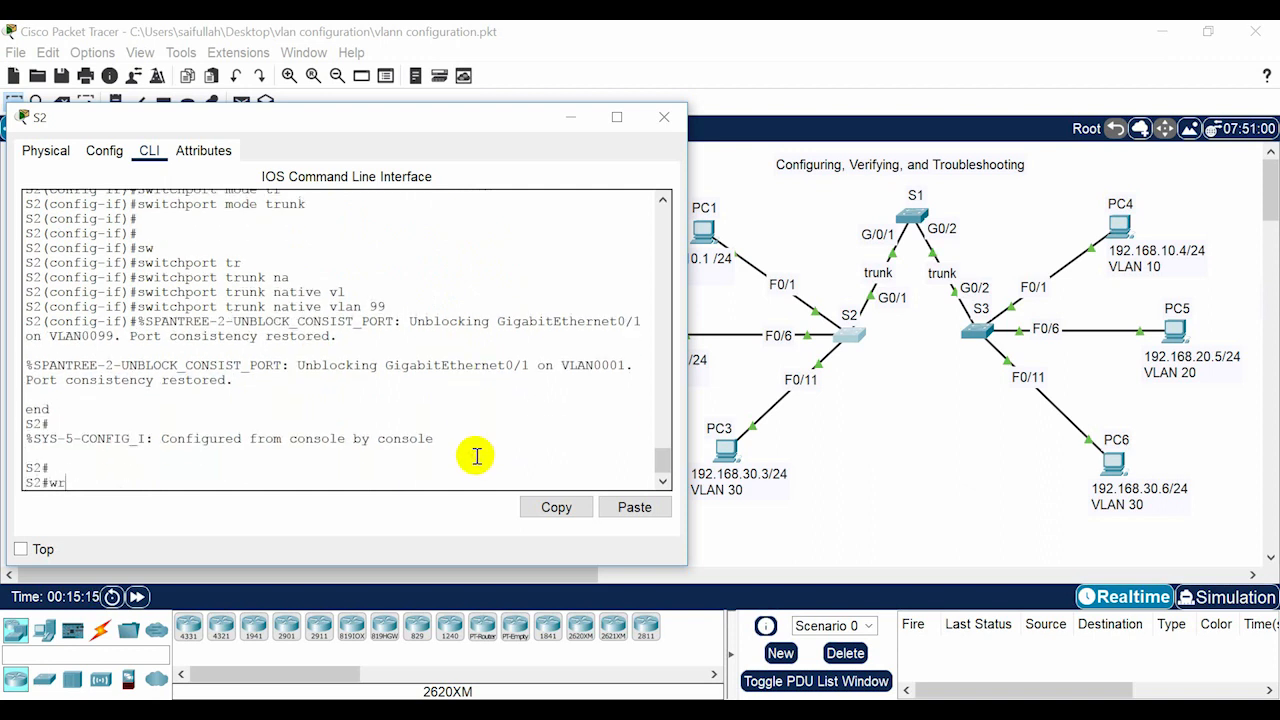
key("Return")
key("Return")
key("Return")
key("Return")
left_click(948, 420)
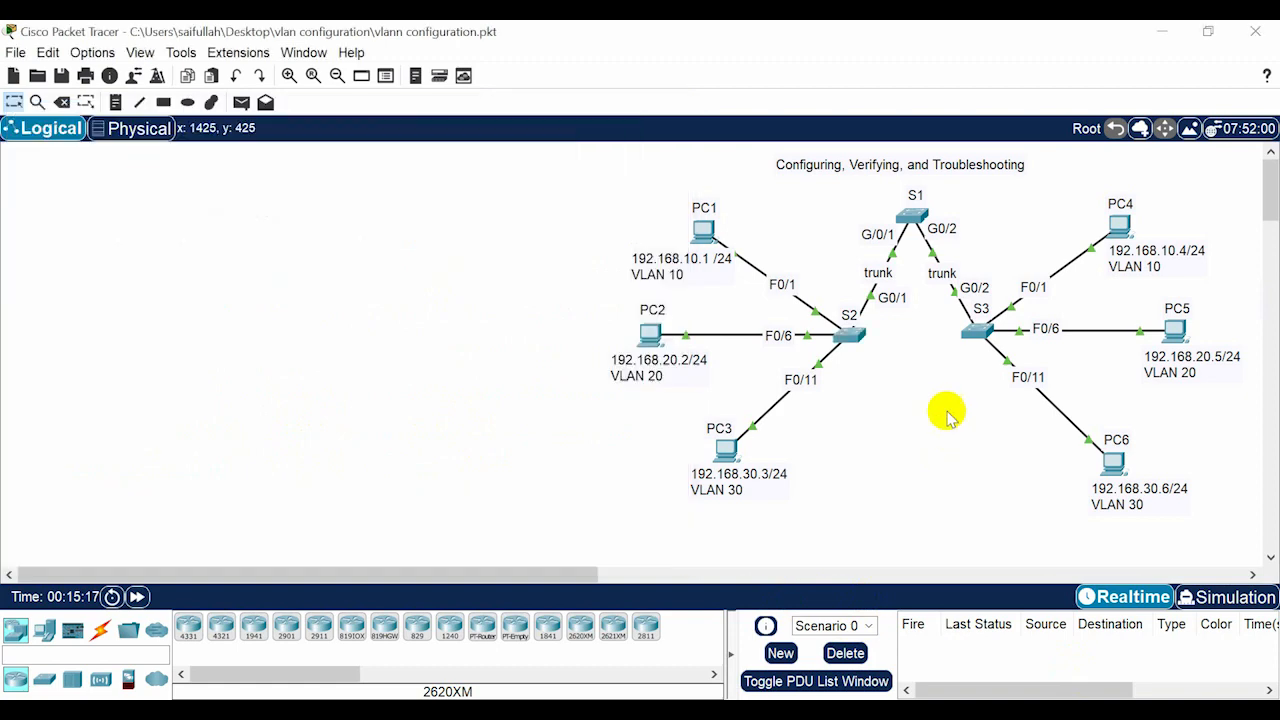
Step: Open the command line of switch S3 and enter global configuration mode with conf t
left_click(977, 332)
key("Return")
key("Return")
key("Return")
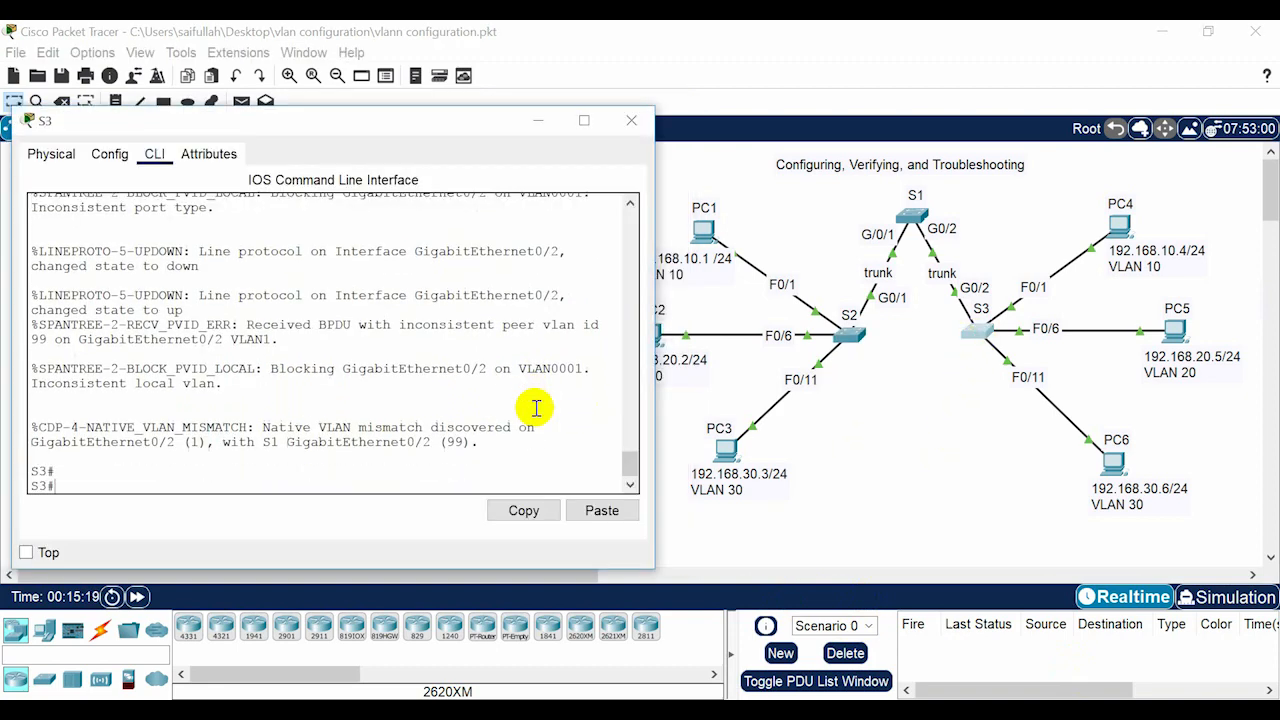
type("conf t")
key("Return")
key("Return")
key("Return")
key("Return")
Step: Enter interface configuration for gigabitEthernet 0/2 on switch S3
type("in")
key("Tab")
type("gi")
key("Tab")
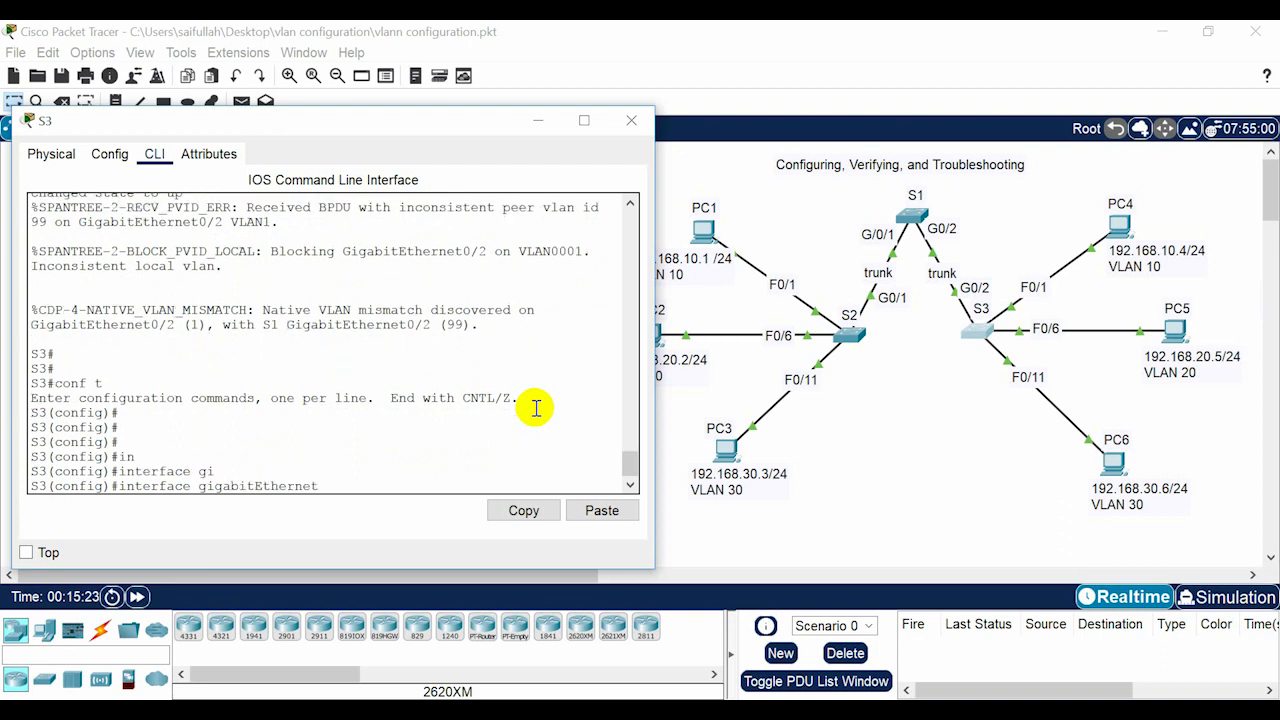
type("0/2")
key("Return")
key("Return")
key("Return")
Step: Set gigabitEthernet 0/2 on switch S3 to trunk mode with switchport mode trunk
type("sw")
key("Tab")
type("mo")
key("Tab")
type("t")
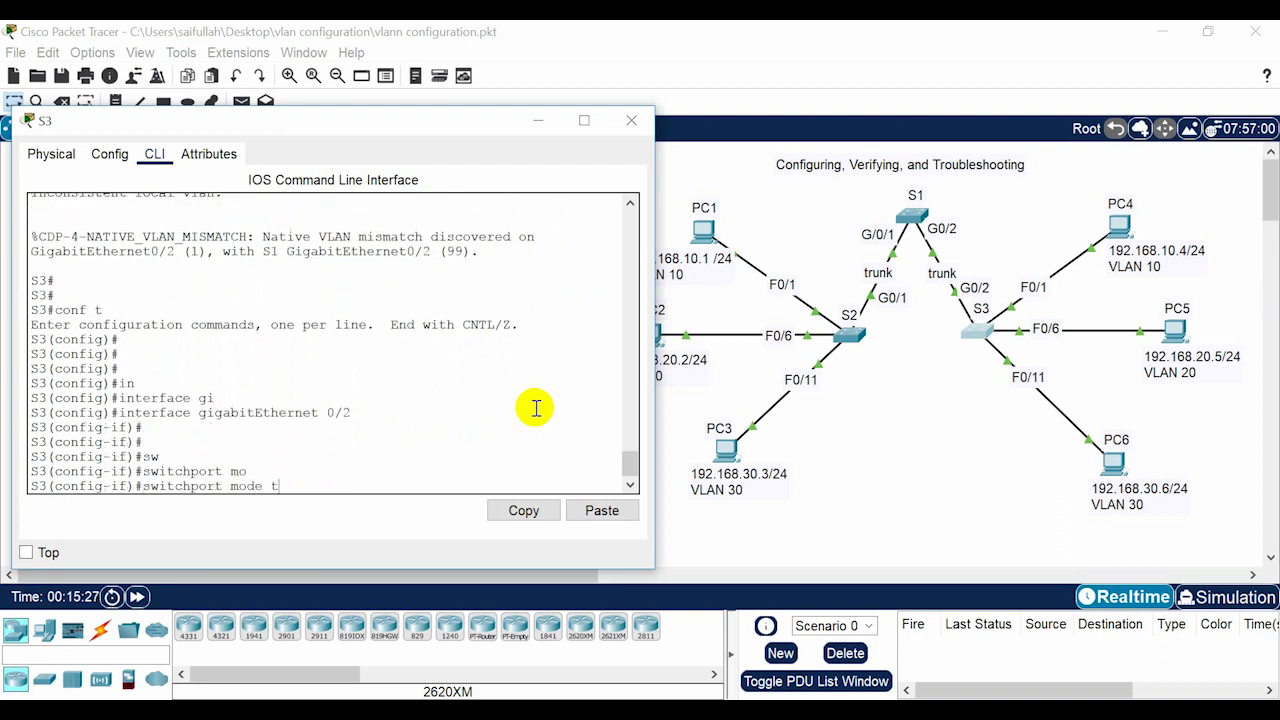
type("r")
key("Tab")
key("Return")
key("Return")
key("Return")
Step: Set native VLAN 99 on the gigabitEthernet 0/2 trunk of switch S3 with switchport trunk native vlan 99
type("sw")
key("Tab")
type("tr")
key("Tab")
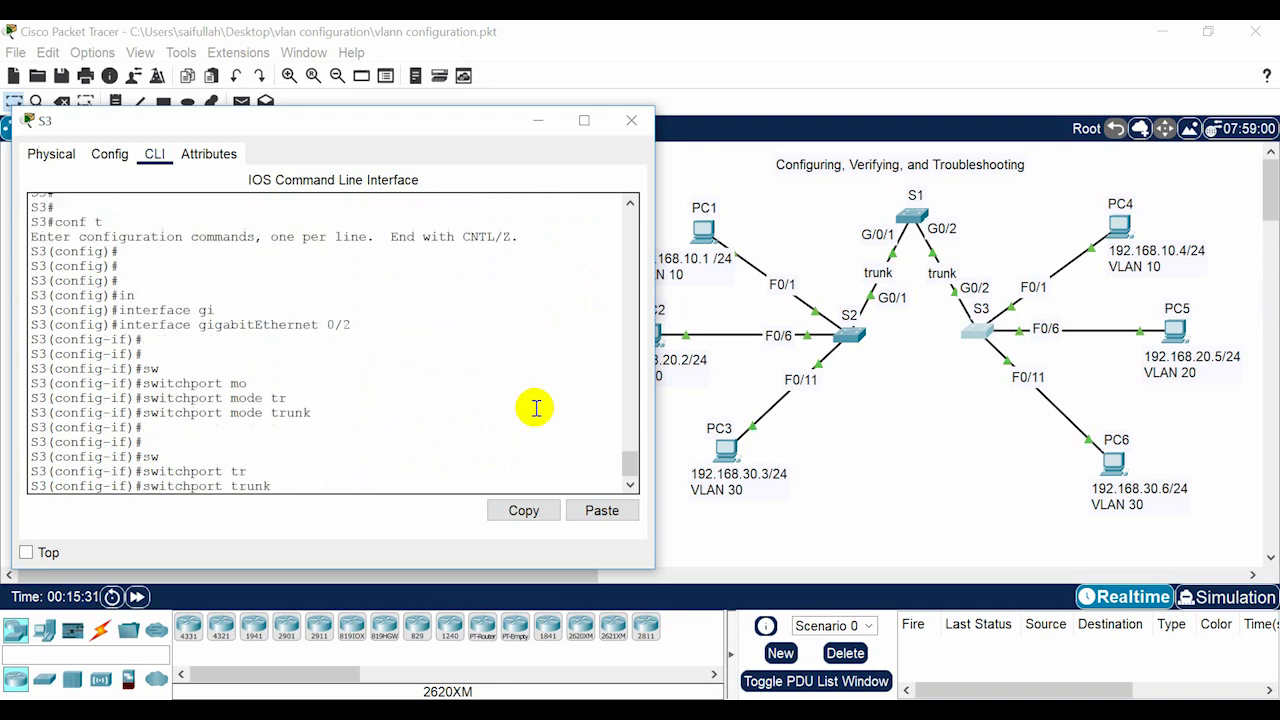
type("n")
key("Tab")
type("vl")
key("Tab")
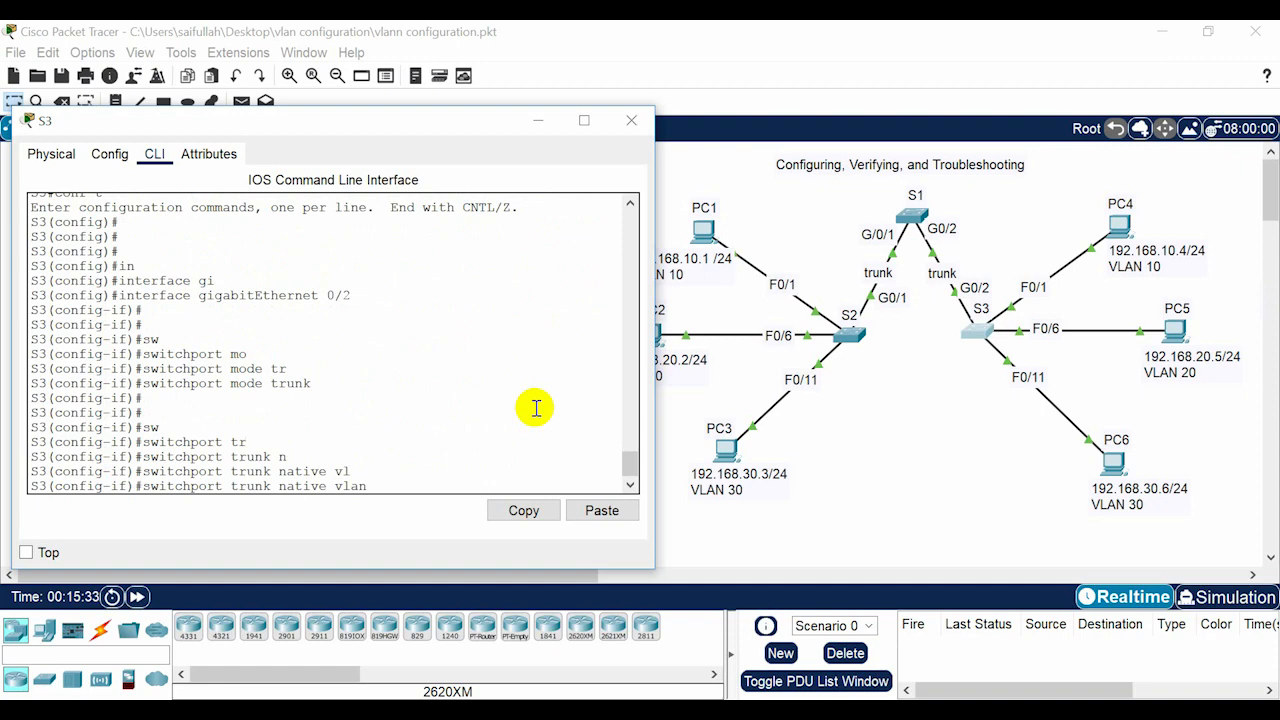
type("99")
key("Return")
key("Return")
key("Return")
Step: Leave configuration mode on switch S3, save its configuration with wr, and return to the topology
type("end")
key("Return")
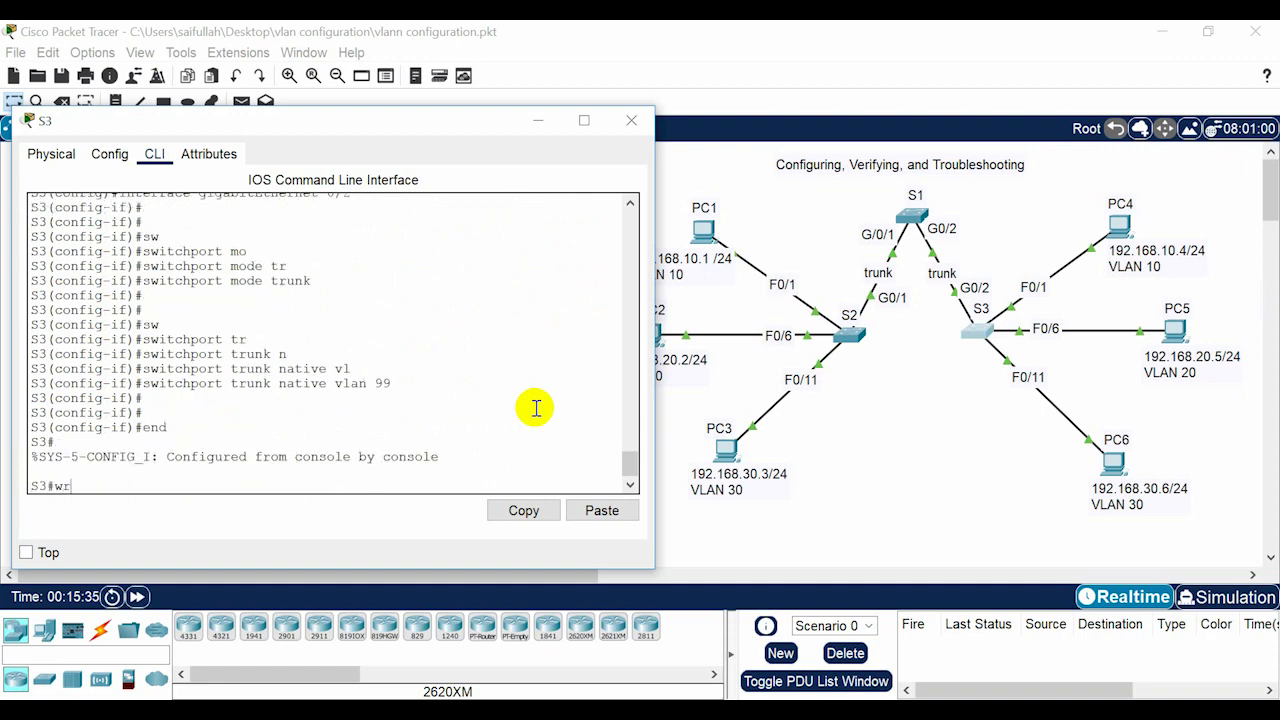
type("wr")
key("Return")
key("Return")
key("Return")
key("Return")
key("Return")
key("Return")
key("Return")
key("Return")
key("Return")
key("Return")
key("Return")
key("Return")
key("Return")
key("Return")
key("Return")
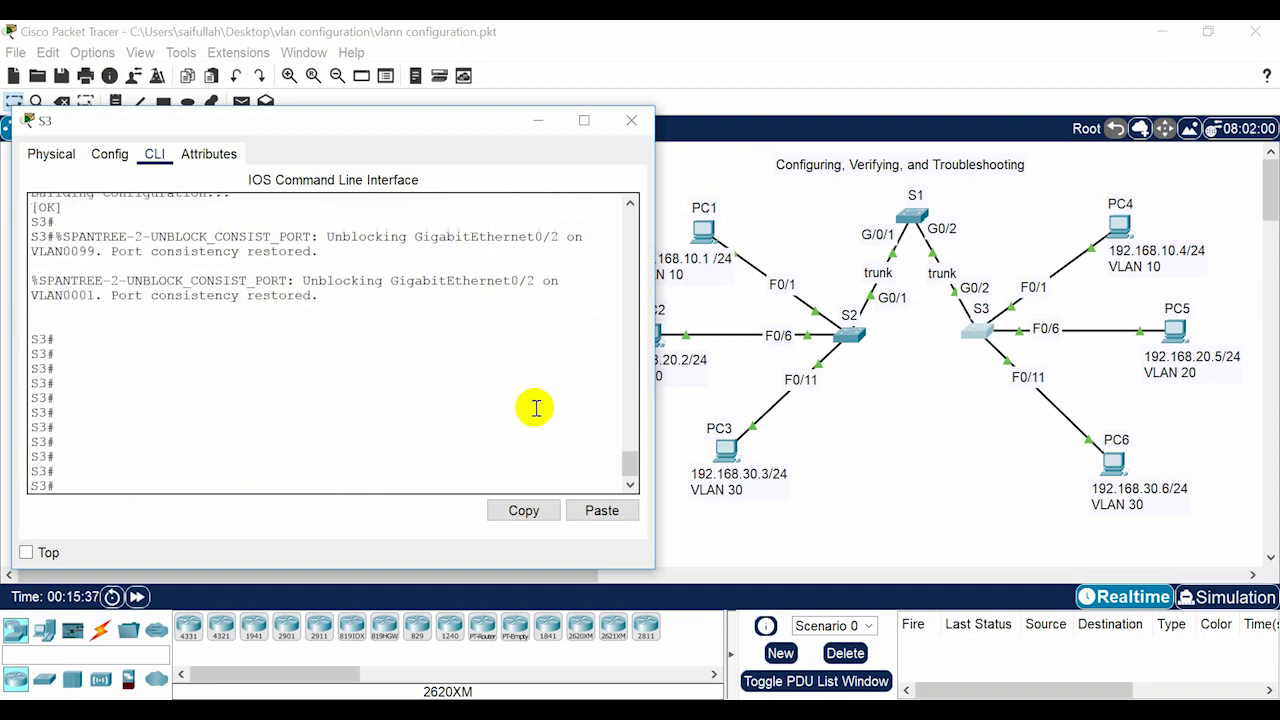
left_click(906, 413)
Step: Display the trunk interfaces of switch S2 with show interfaces trunk
left_click(849, 331)
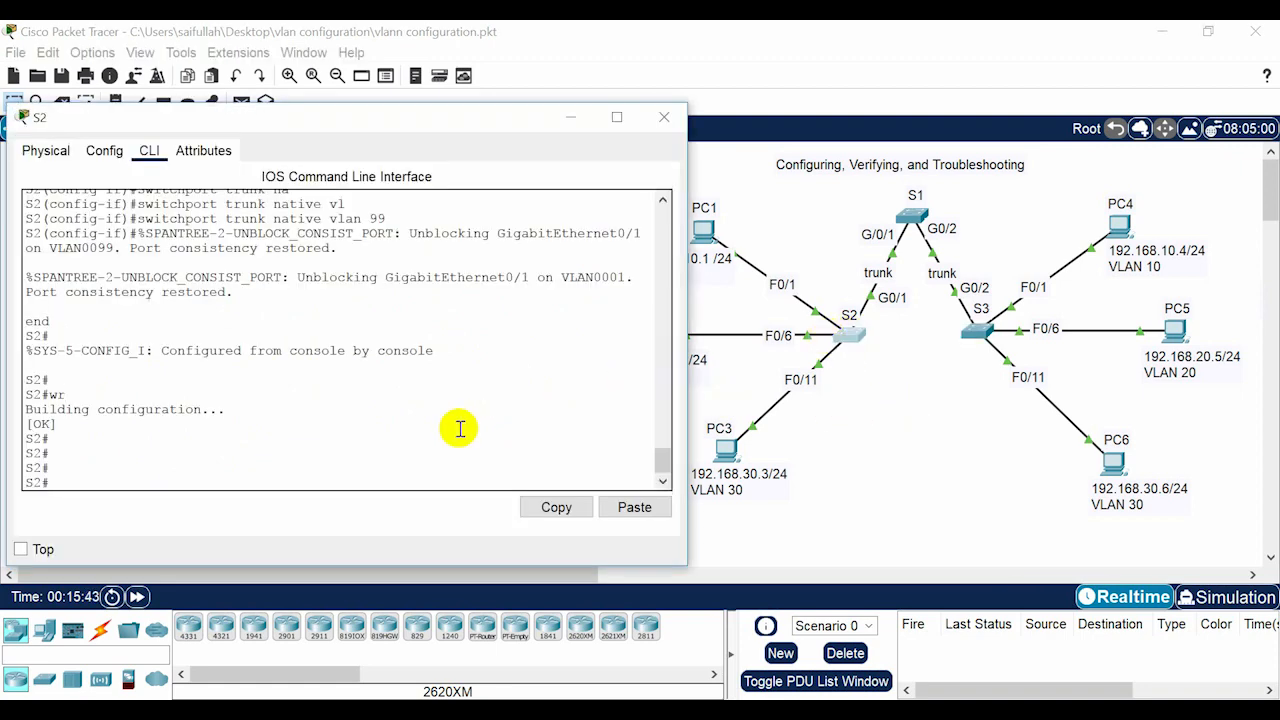
key("Return")
key("Return")
key("Return")
type("sh")
key("Tab")
type("int")
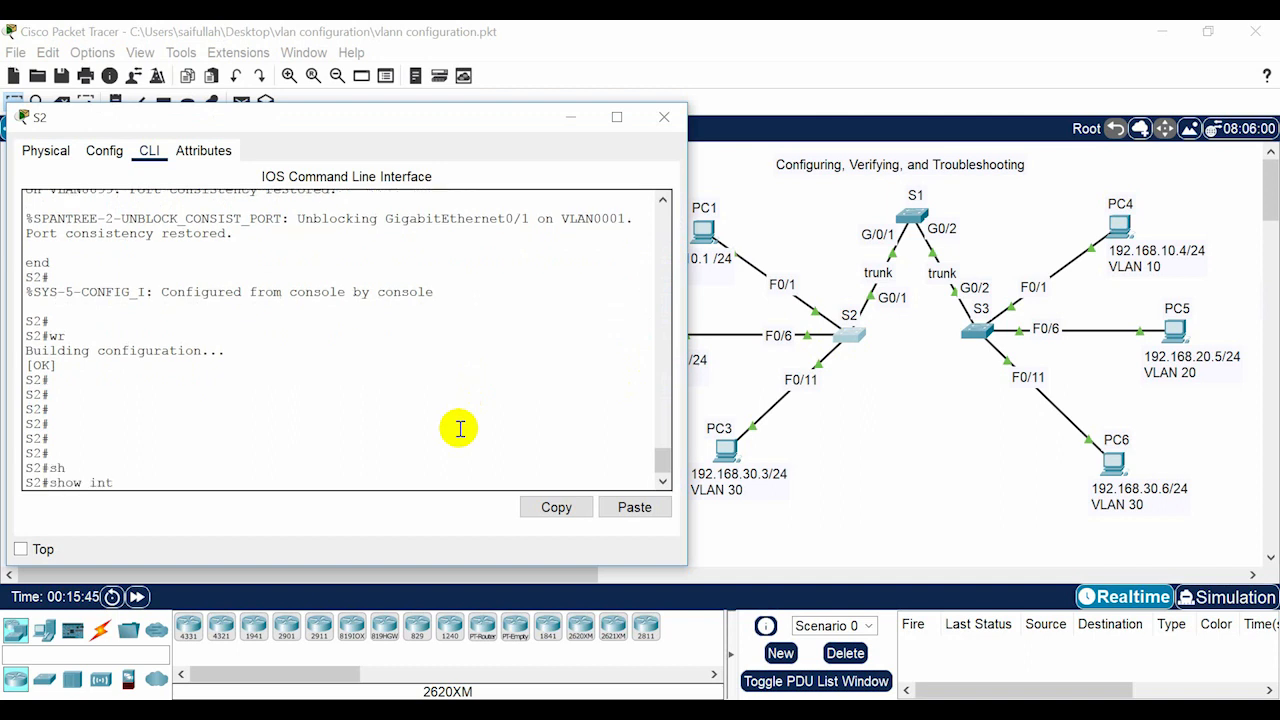
key("Tab")
type("tr")
key("Tab")
key("Return")
key("Return")
key("Return")
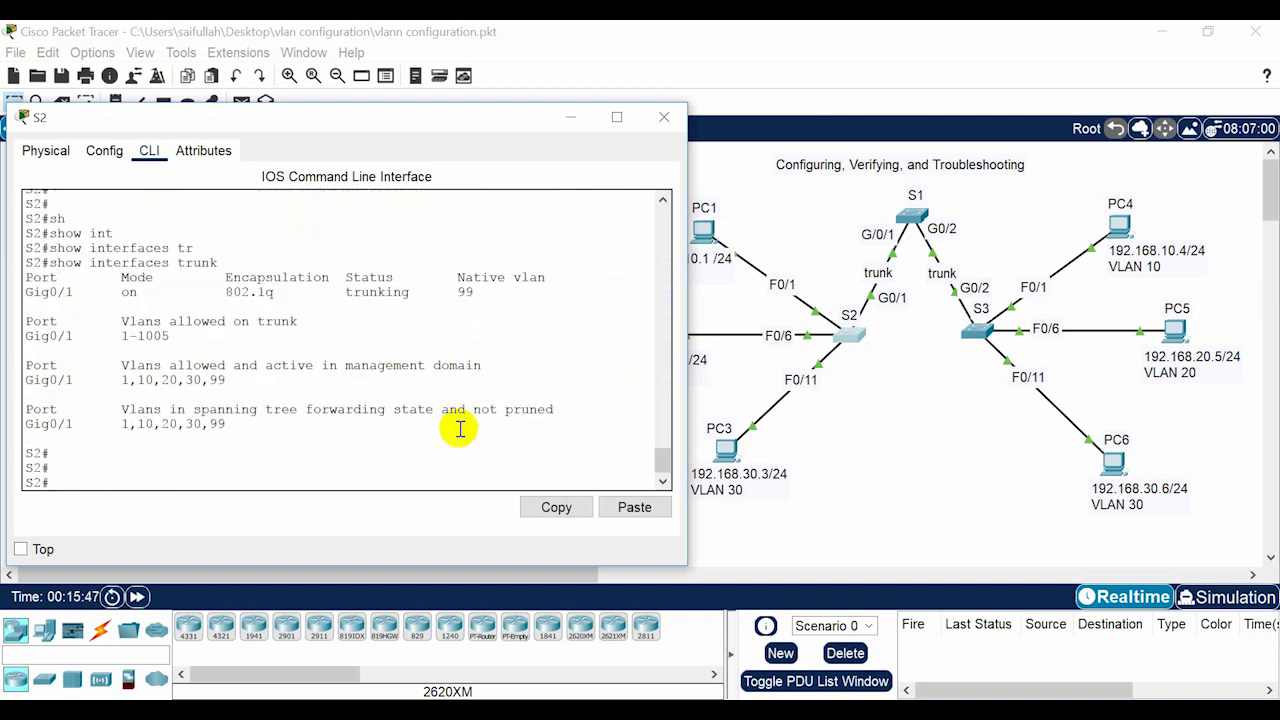
Step: Examine the native VLAN, trunking status and active allowed VLANs of Gig0/1 in switch S2's trunk output
double_click(464, 291)
double_click(377, 291)
left_click(413, 317)
left_click_drag(114, 380, 248, 384)
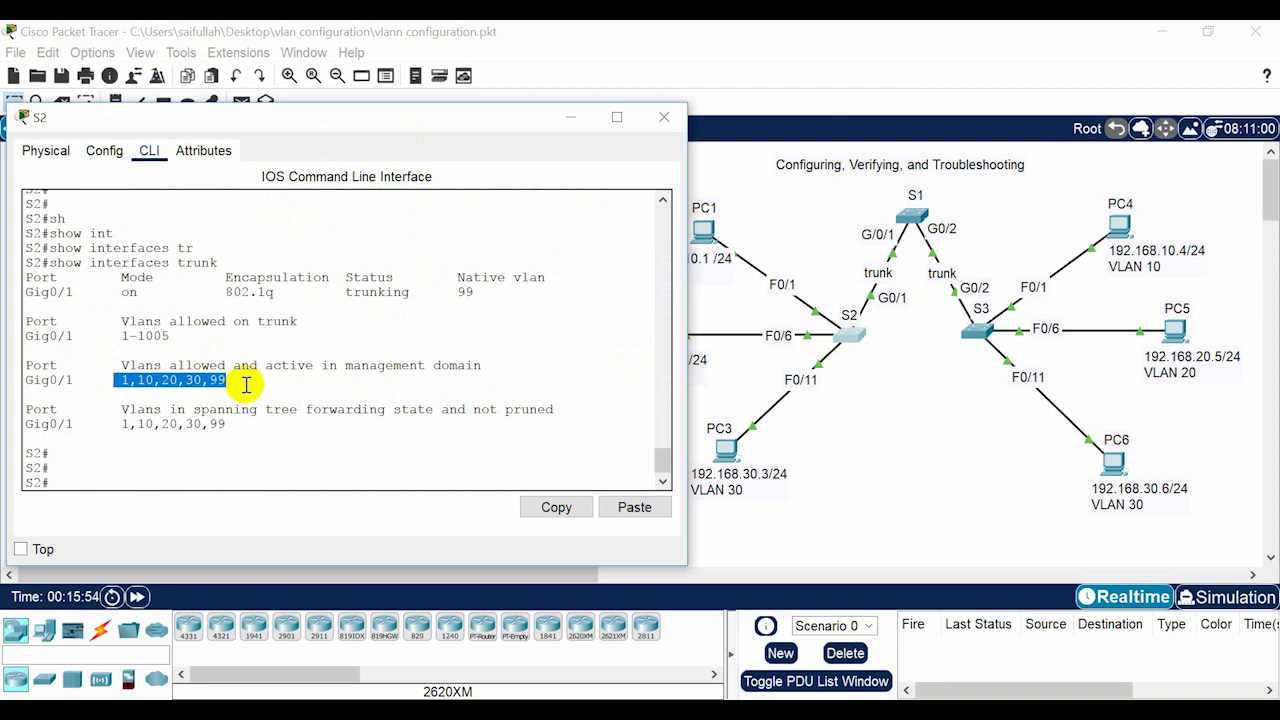
left_click(245, 385)
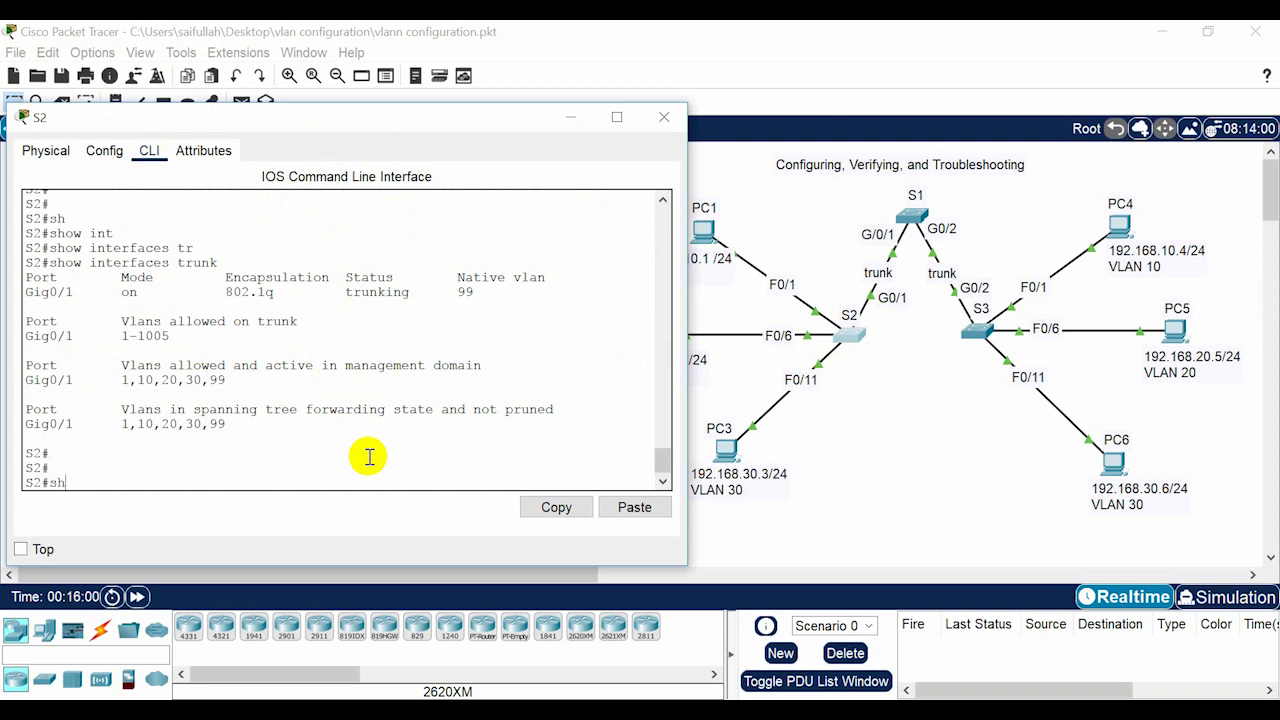
Step: Display the switchport details of switch S2's trunk port with show interfaces gigabitEthernet 0/1 switchport
key("Tab")
type("in")
key("Tab")
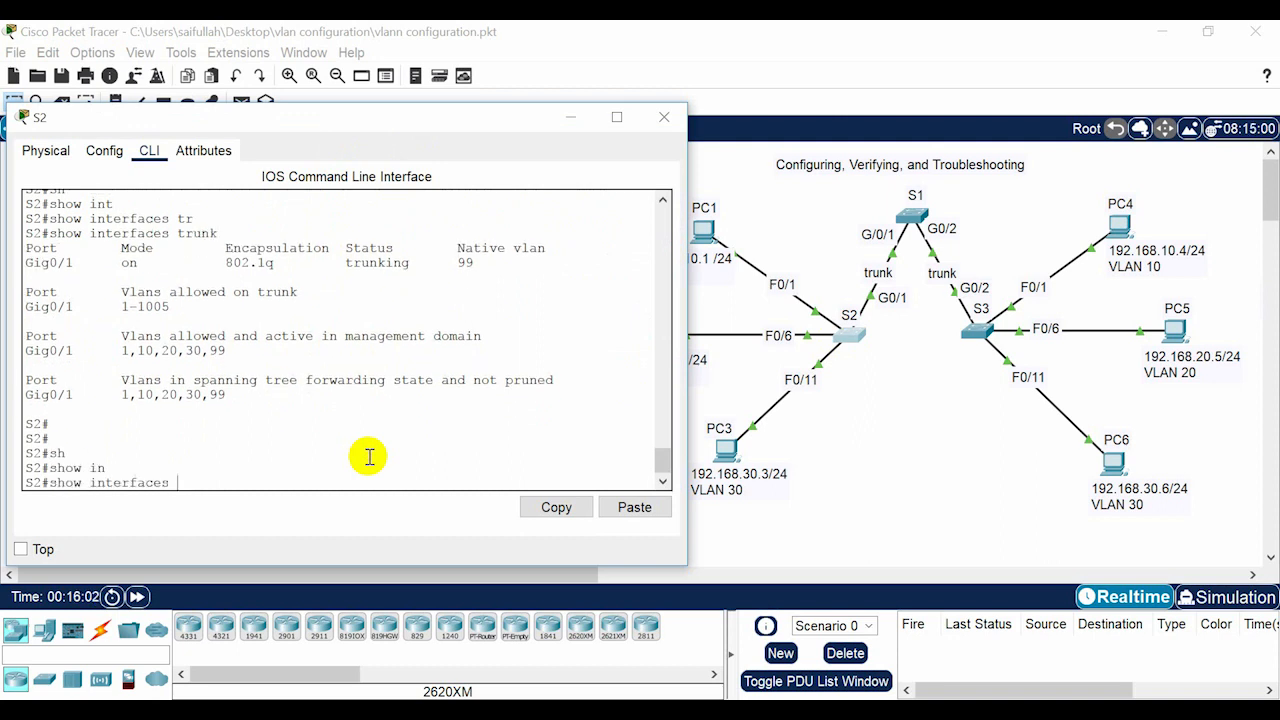
type("gi")
key("Tab")
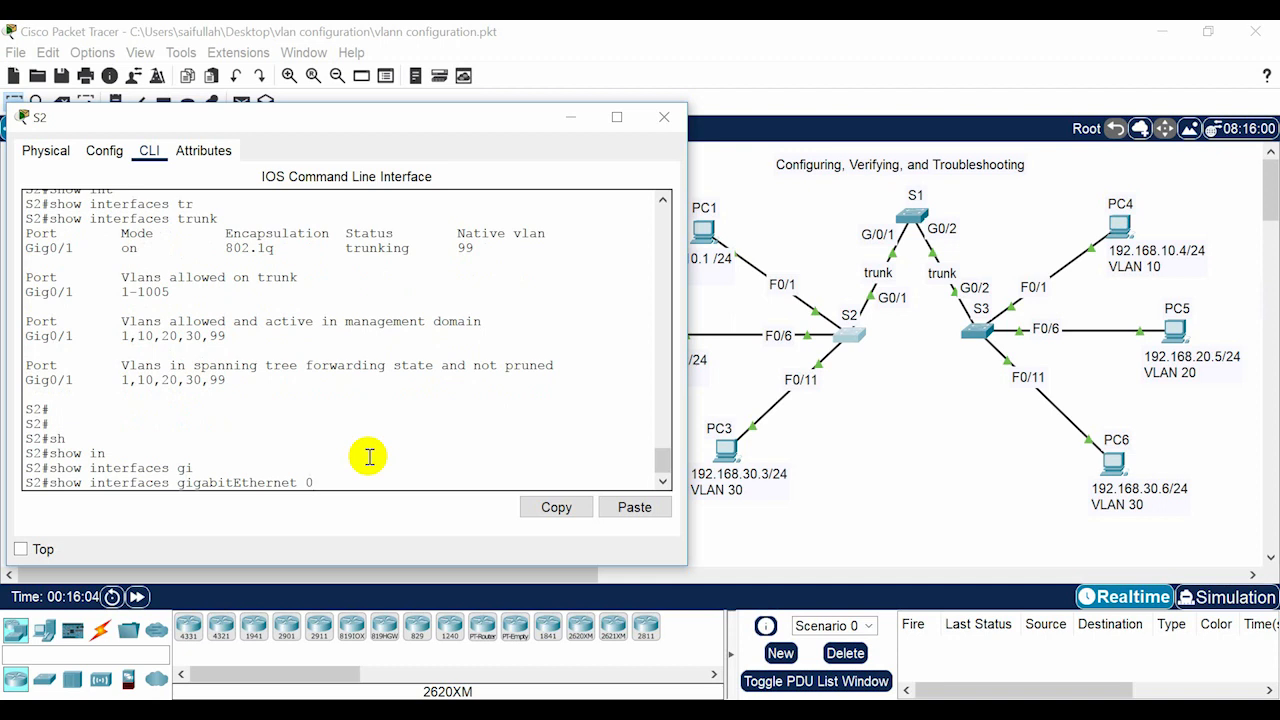
type("0/1 sw")
key("Tab")
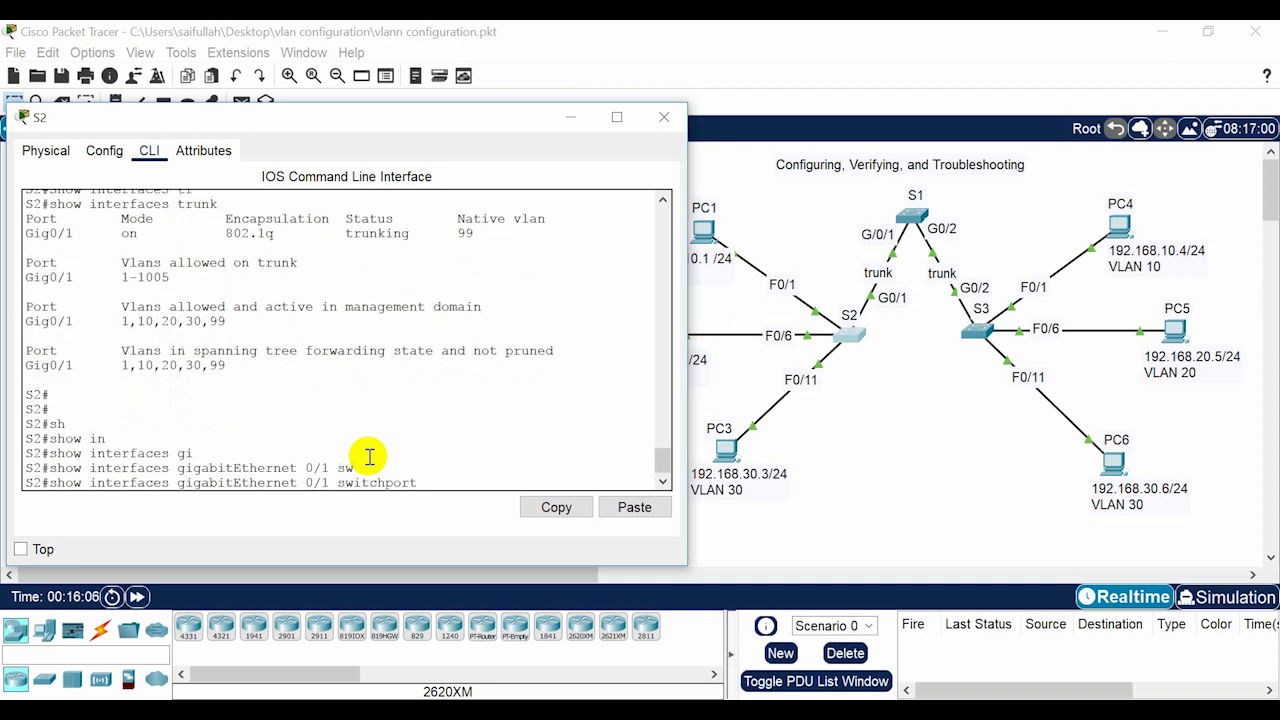
key("Return")
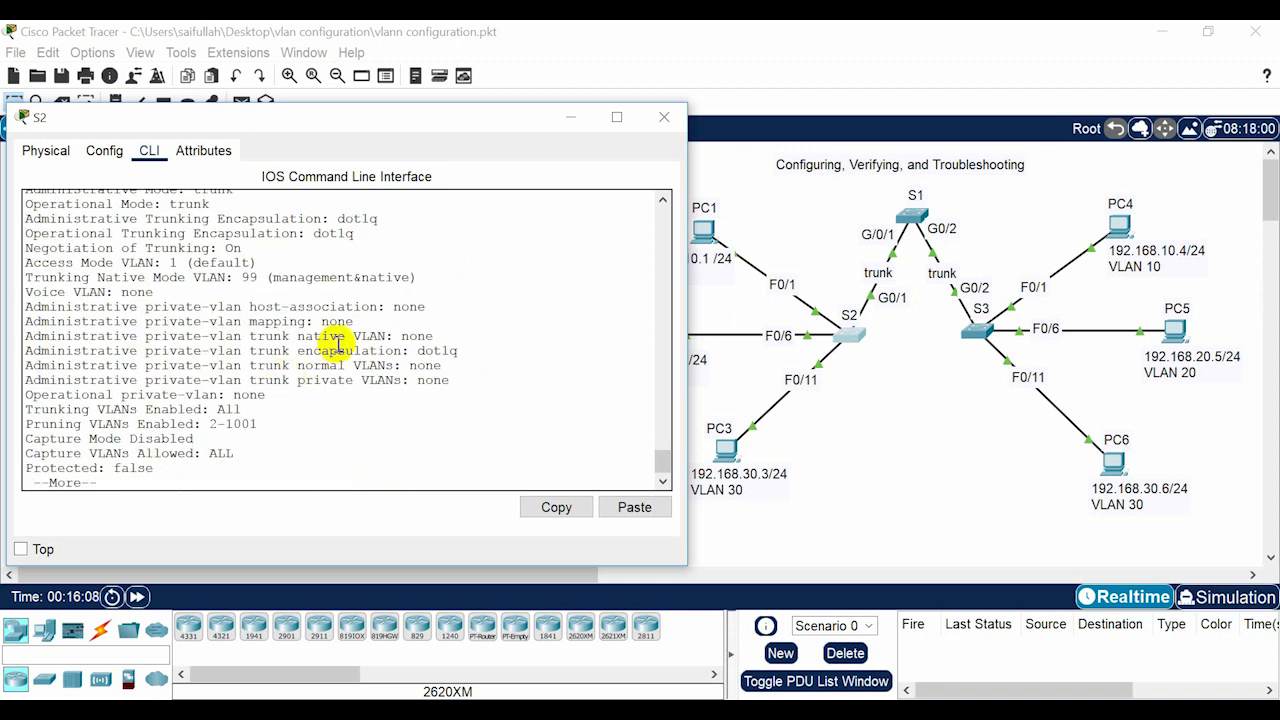
Step: Examine the operational mode, administrative mode and trunking native VLAN of Gig0/1 in switch S2's switchport output
left_click_drag(105, 204, 212, 206)
scroll(225, 249, "up", 2)
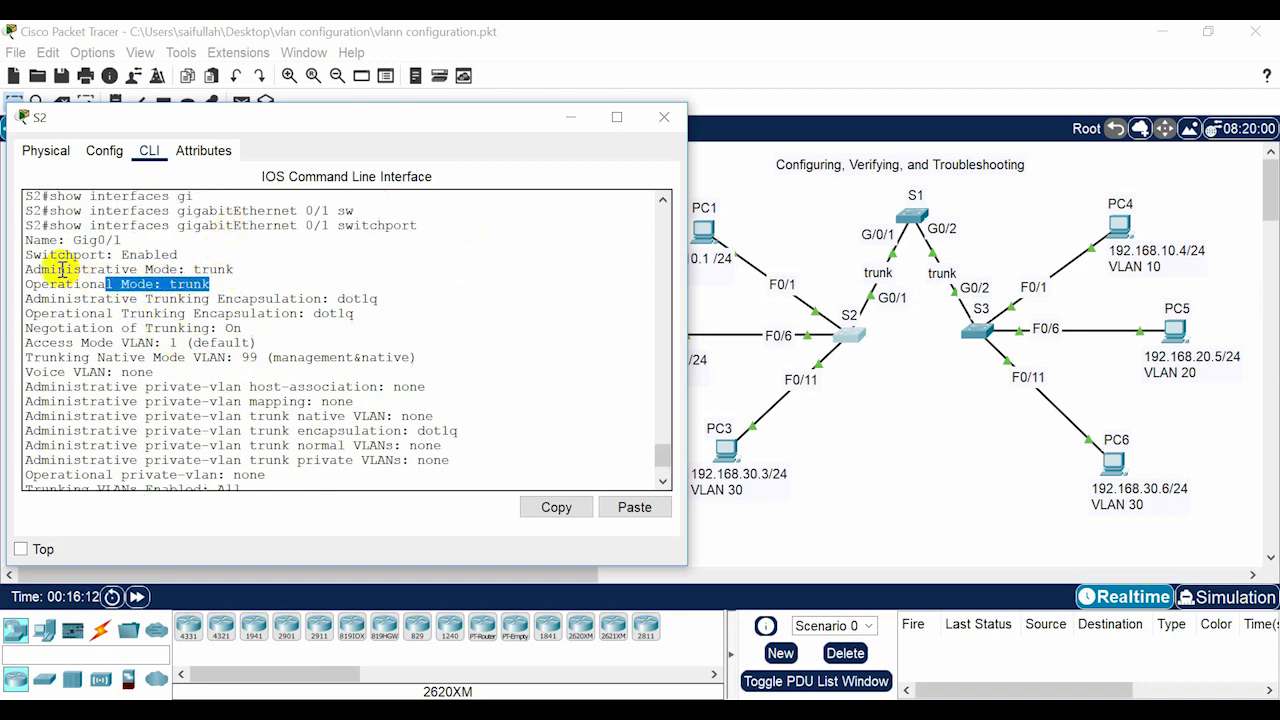
left_click_drag(25, 269, 249, 263)
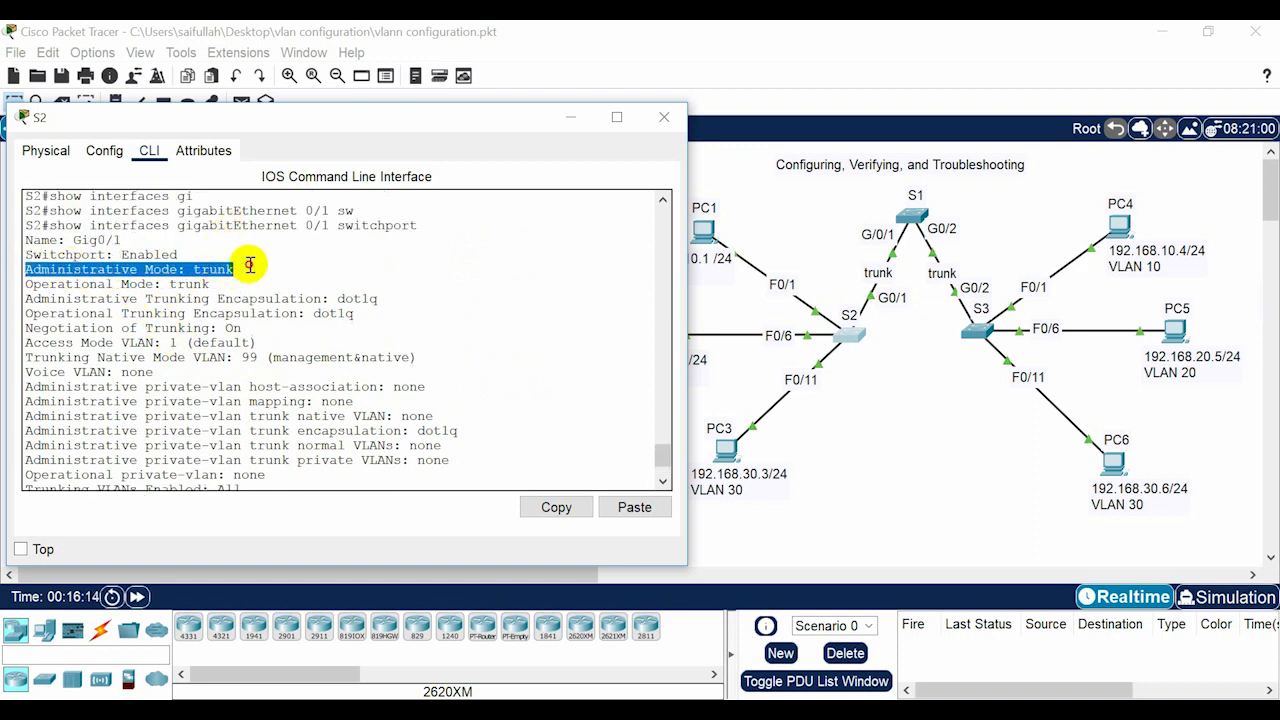
scroll(297, 283, "down", 2)
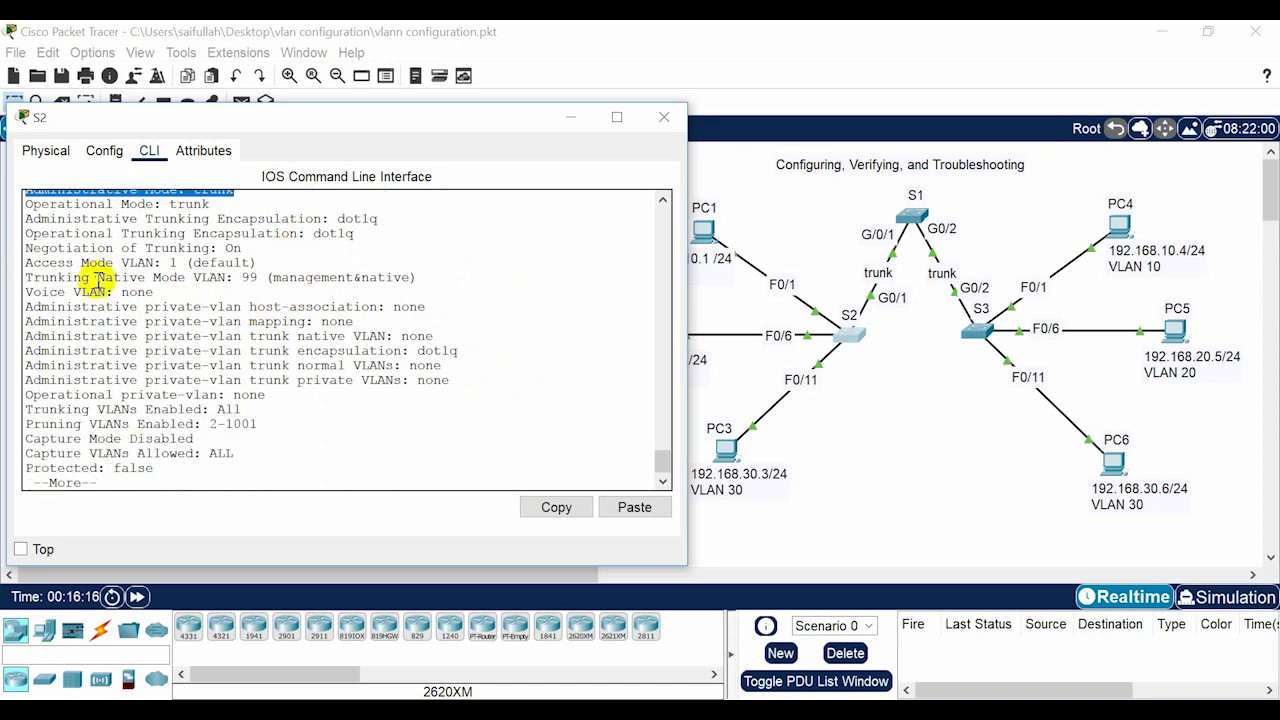
left_click_drag(33, 277, 460, 291)
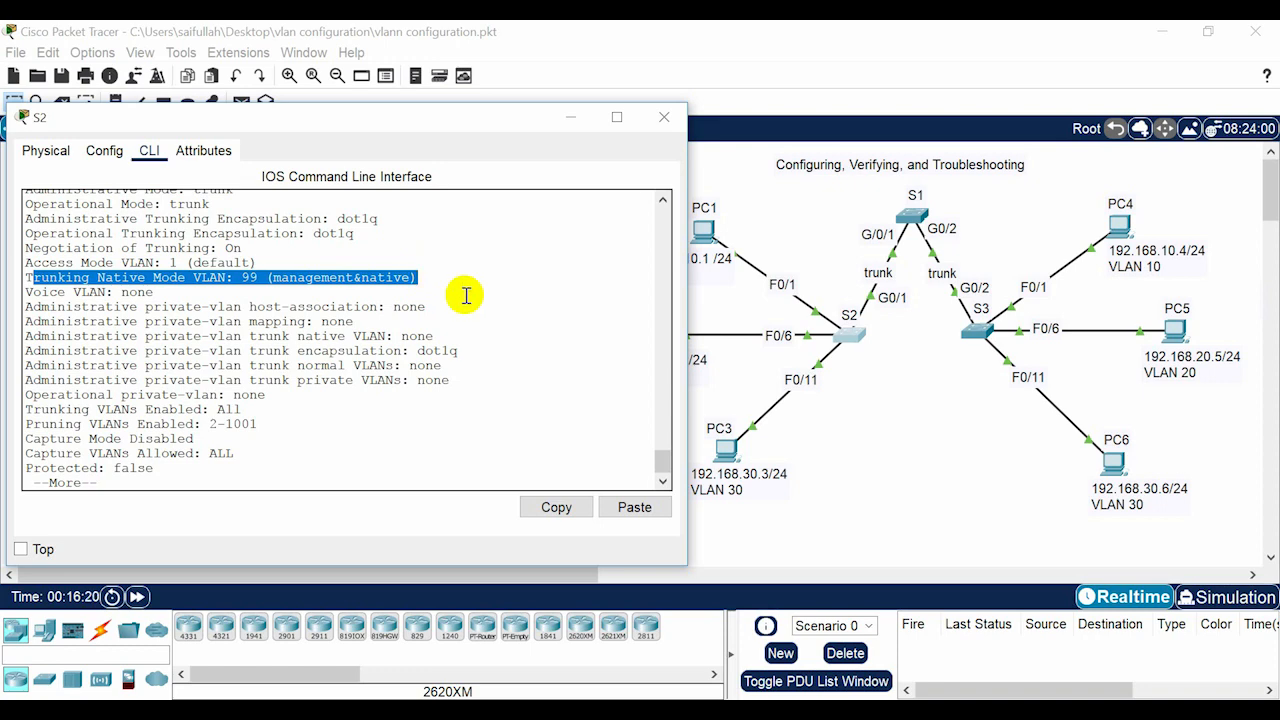
left_click(465, 295)
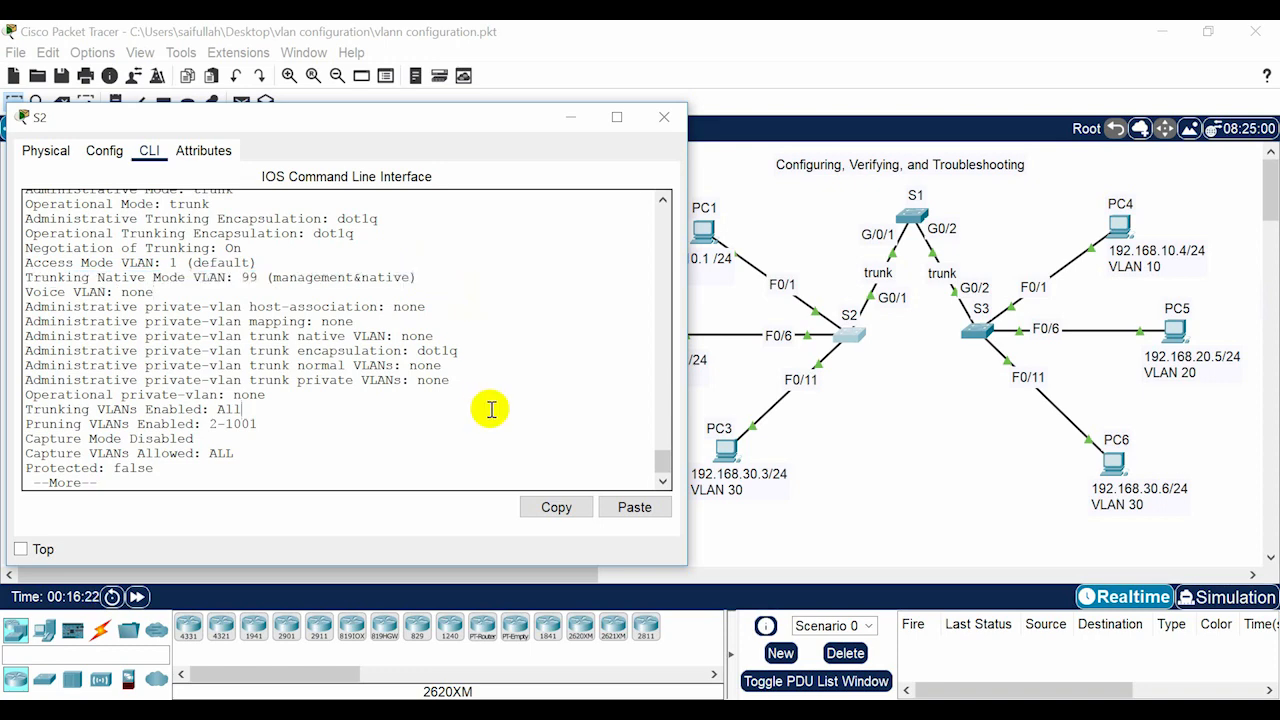
Step: Page through the rest of the switchport output to the S2 prompt and return to the topology
key("Return")
key("Return")
key("Return")
key("Return")
key("Return")
key("Return")
key("Return")
key("Return")
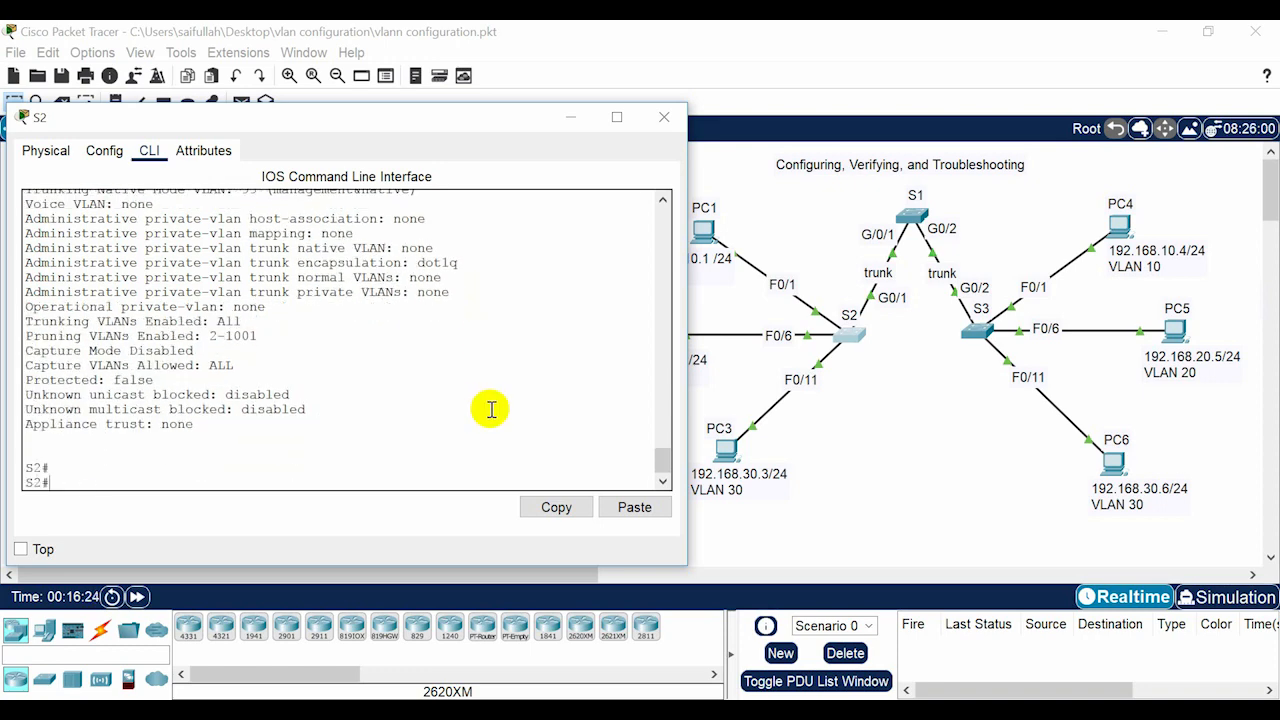
left_click(866, 438)
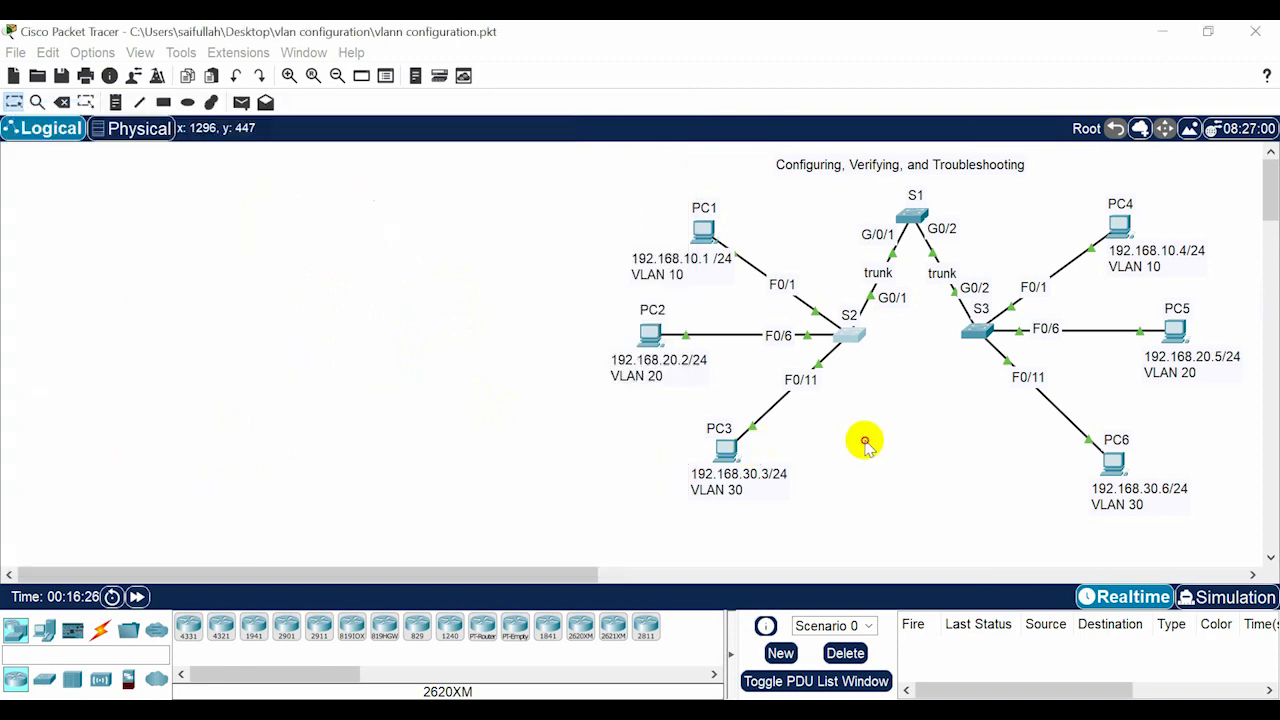
Step: Ping PC4 at 192.168.10.4 twice from PC1's command prompt to test connectivity within VLAN 10
left_click(703, 229)
left_click(526, 402)
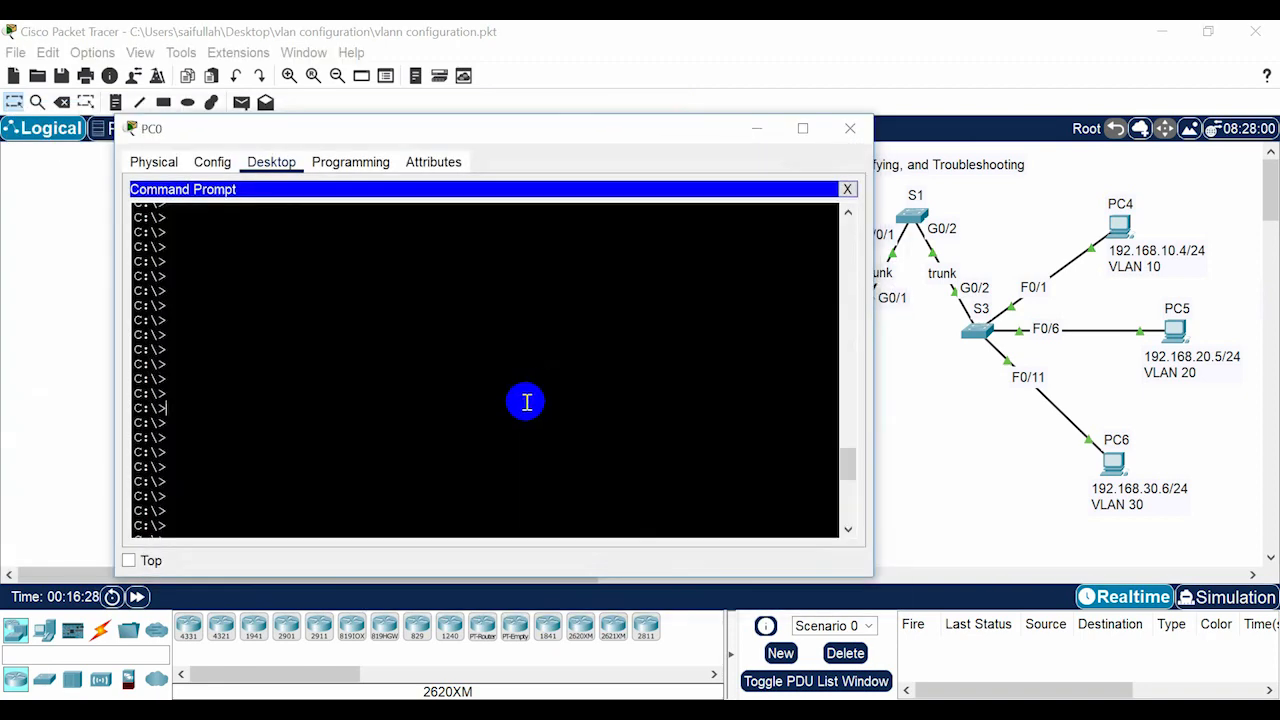
type("ping 192.168.10.4")
key("Return")
type("pi")
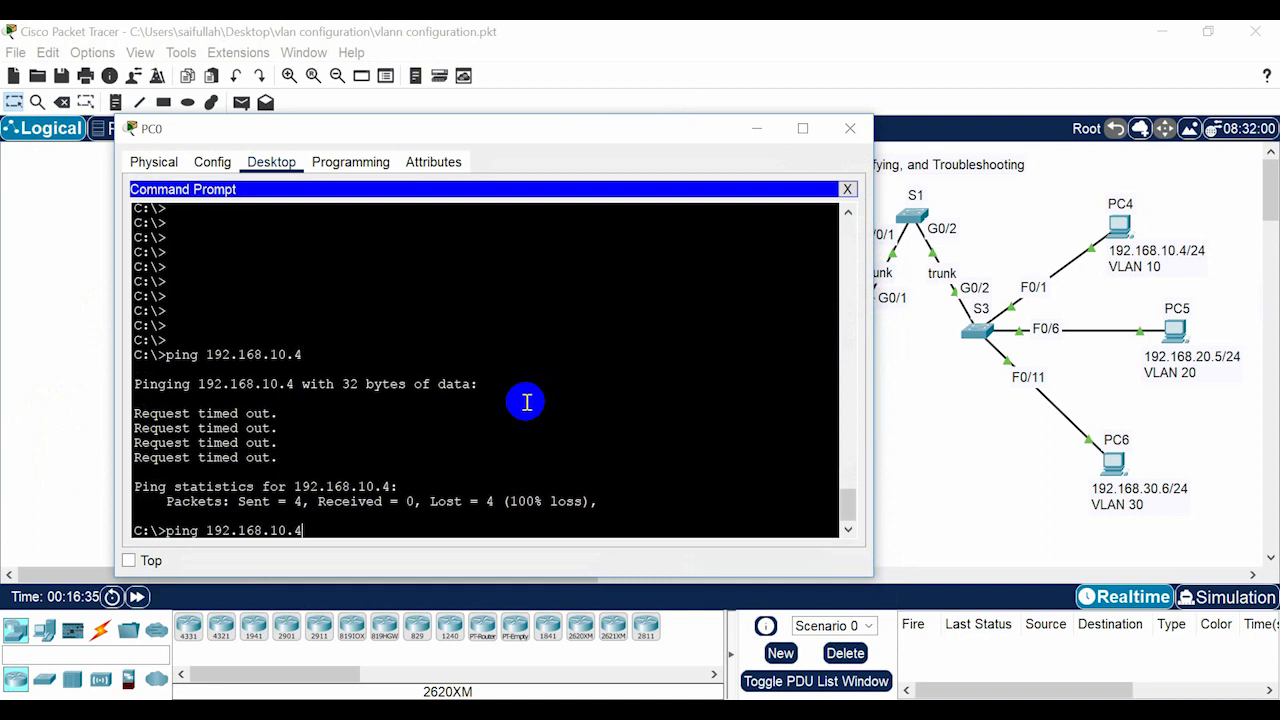
key("Return")
Step: Check the statistics of the repeated ping on PC1 and return to the full topology
left_click_drag(557, 508, 143, 488)
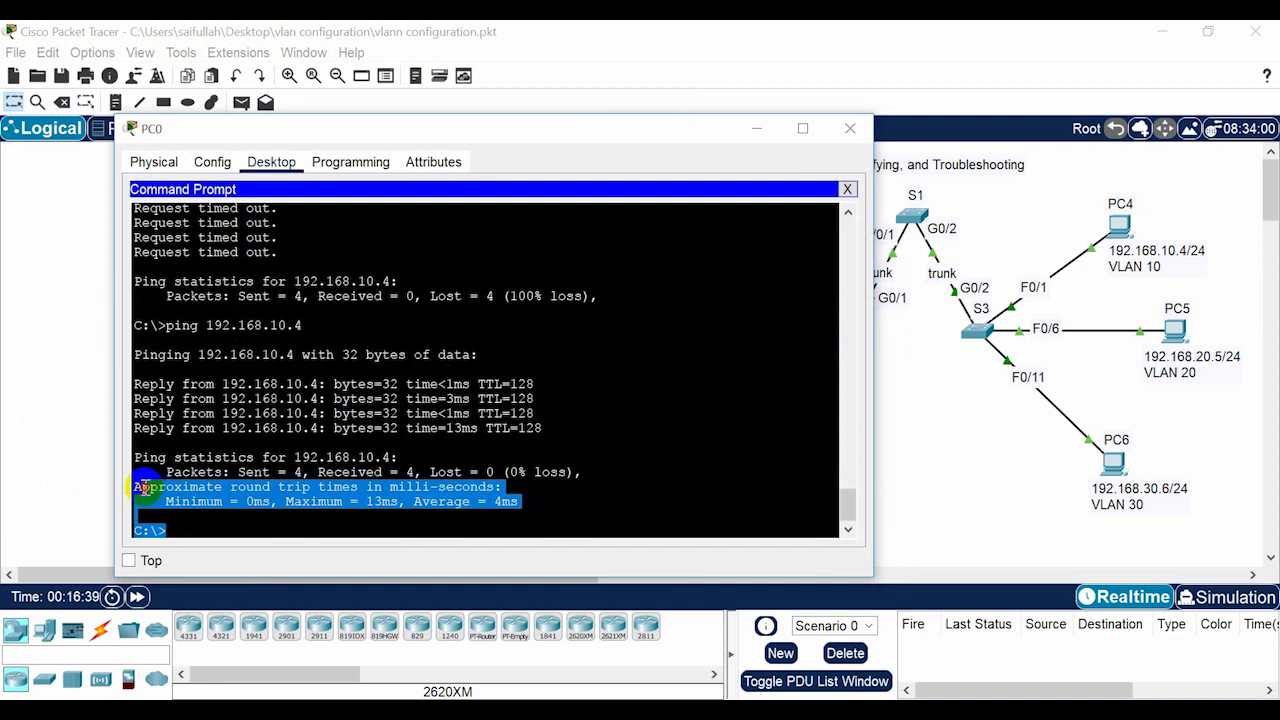
left_click(655, 493)
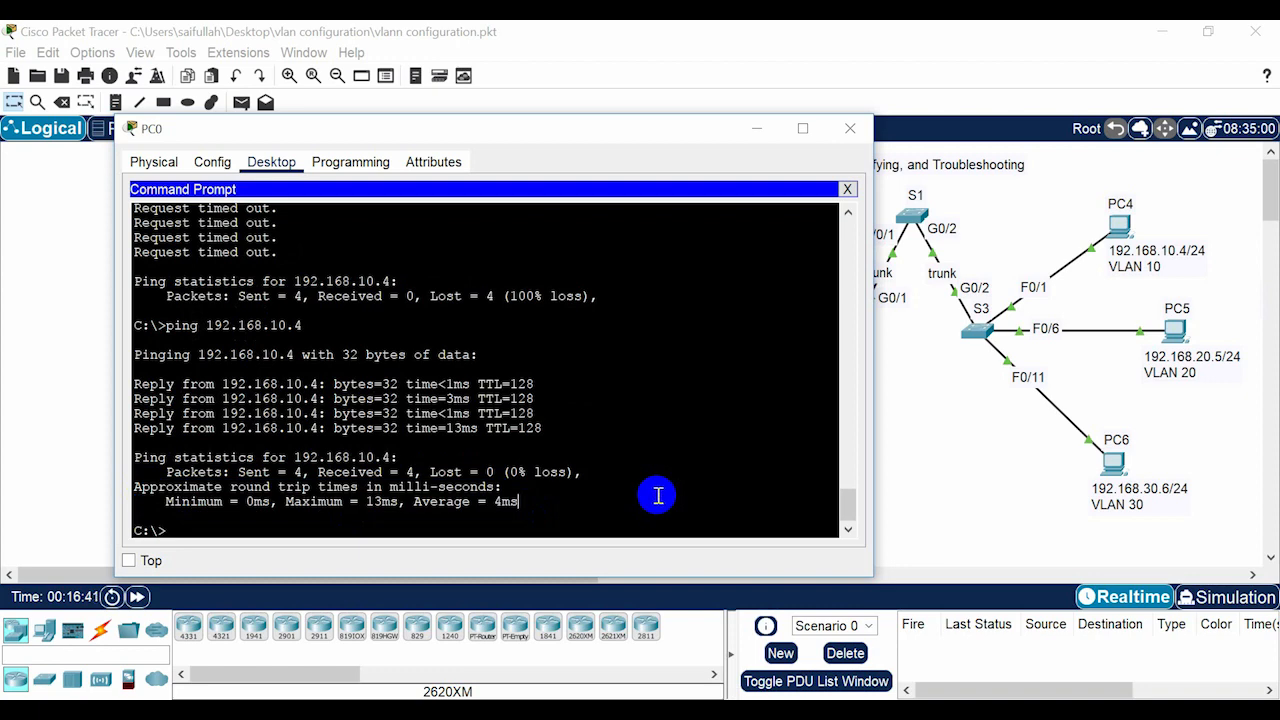
left_click(757, 127)
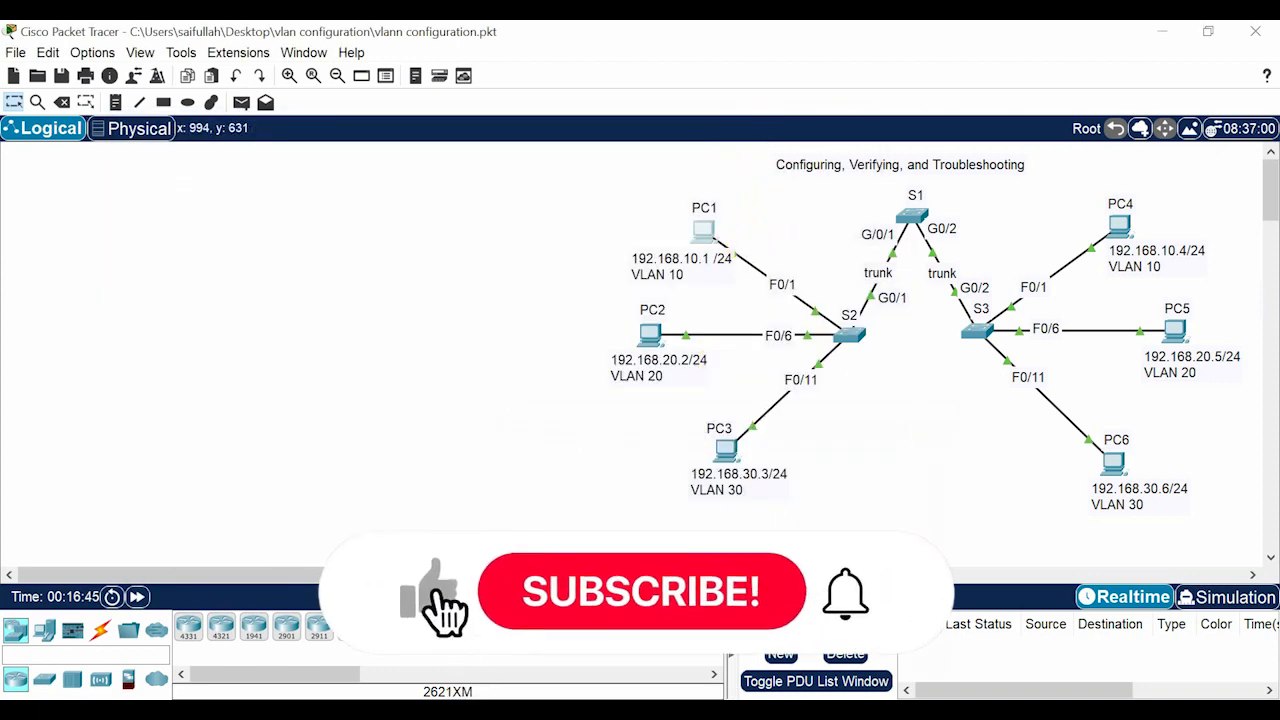
left_click_drag(660, 575, 786, 575)
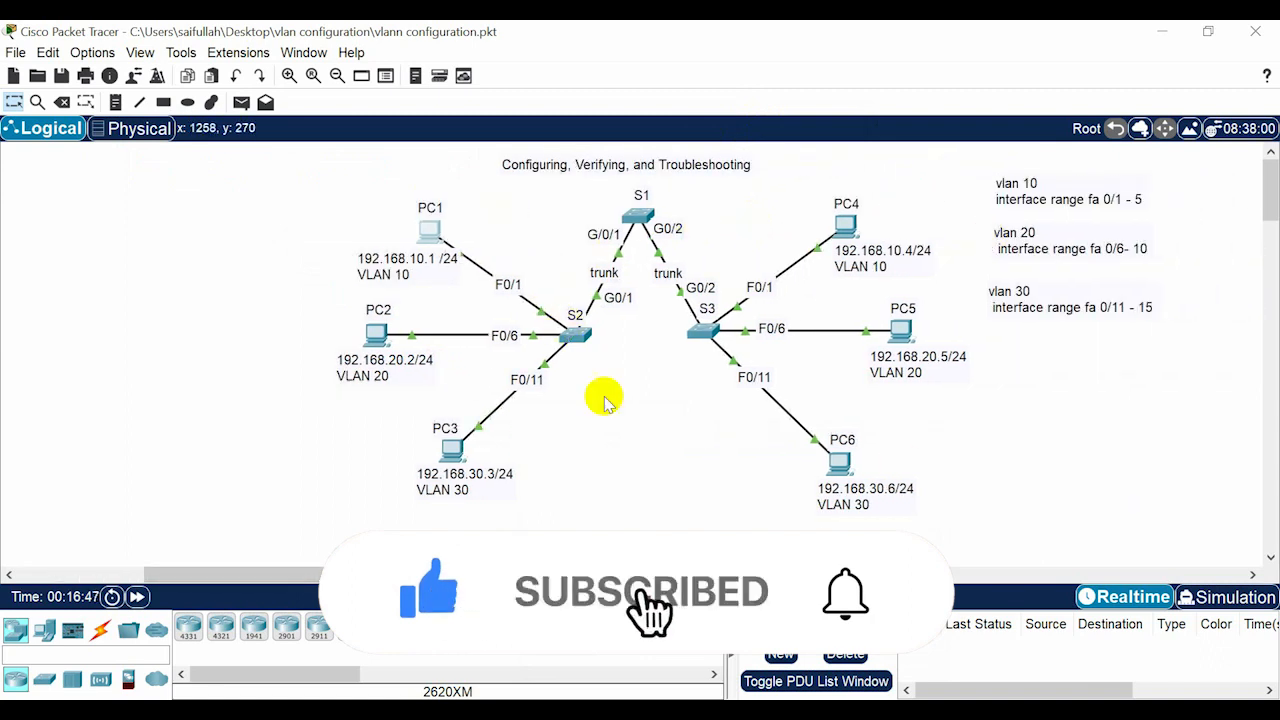